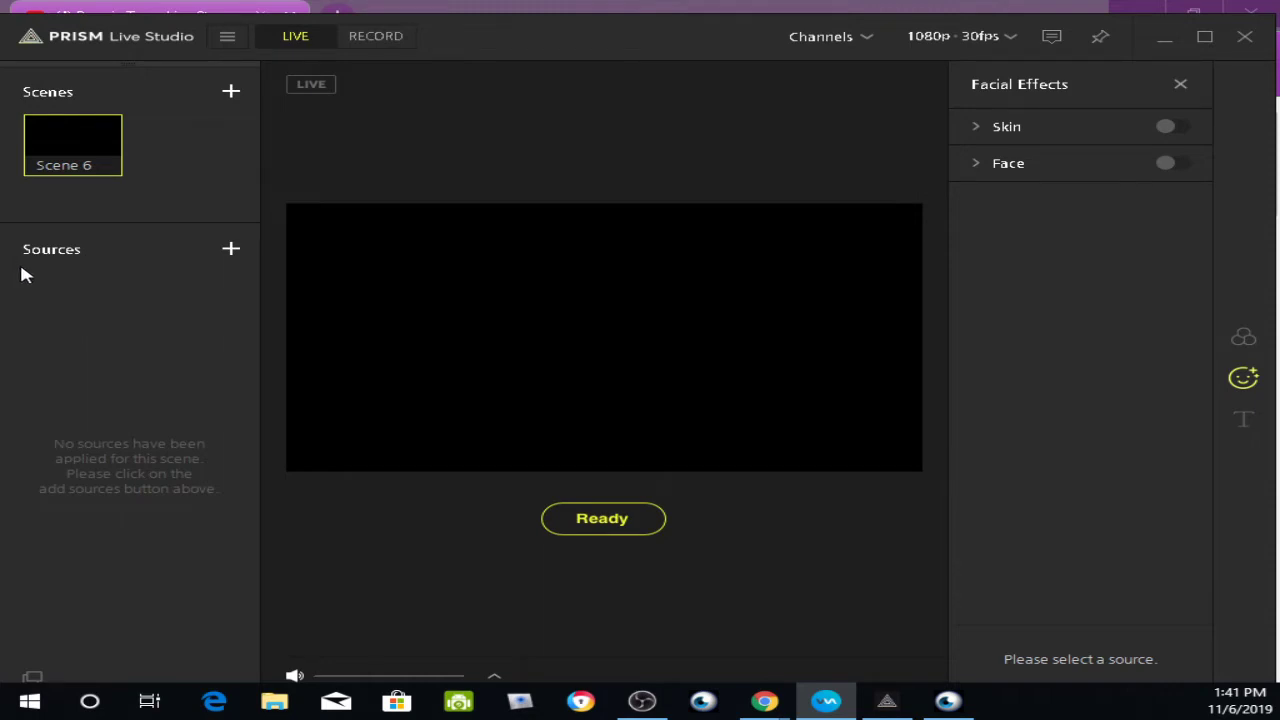
Add the FaceRig Virtual Camera to the scene as a video capture device at 1280 x 720 and 30 fps.
{"action": "left_click", "coordinate": [230, 254]}
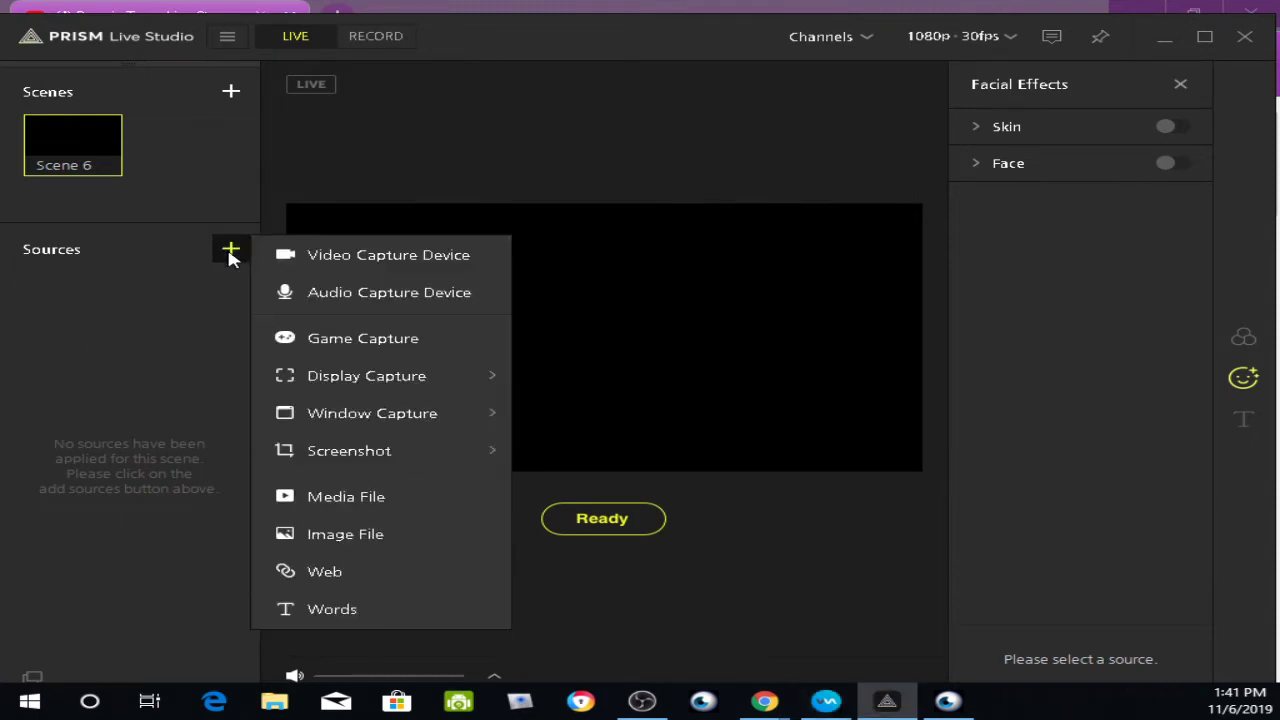
{"action": "left_click", "coordinate": [341, 258]}
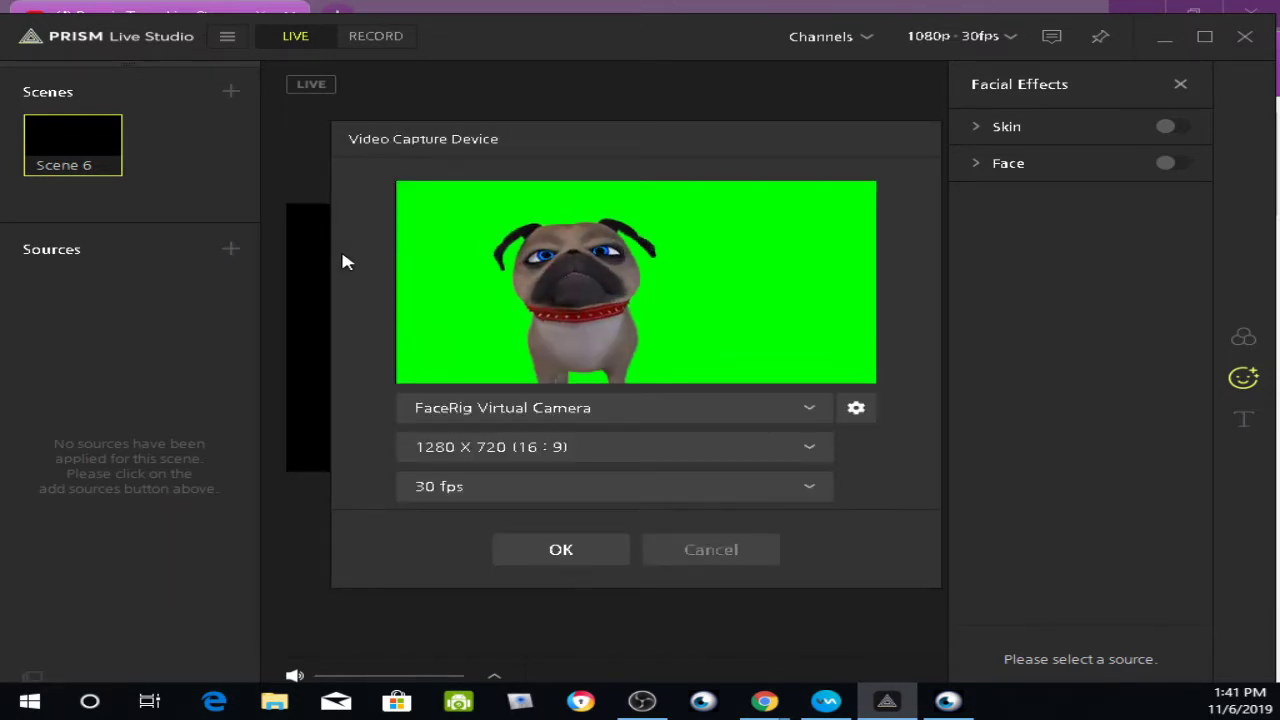
{"action": "left_click", "coordinate": [566, 553]}
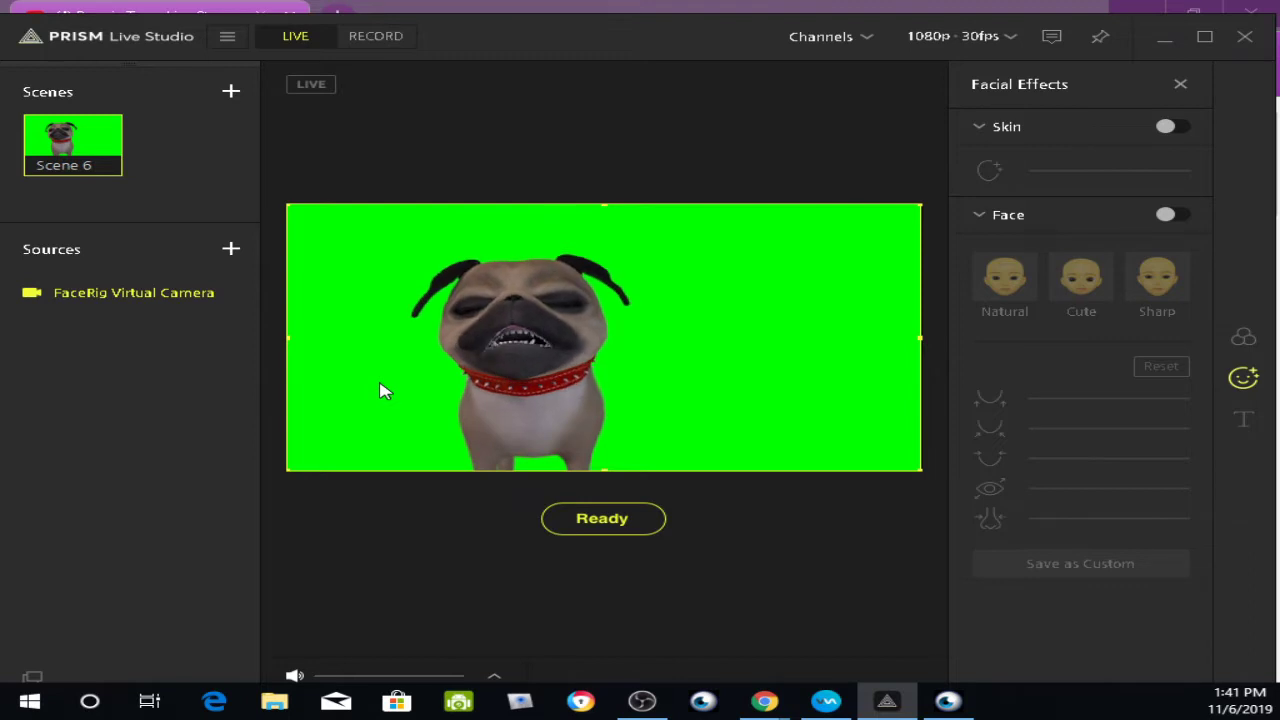
Enable the chroma key on the FaceRig camera source with the green key color and set its threshold to 445.
{"action": "right_click", "coordinate": [380, 391]}
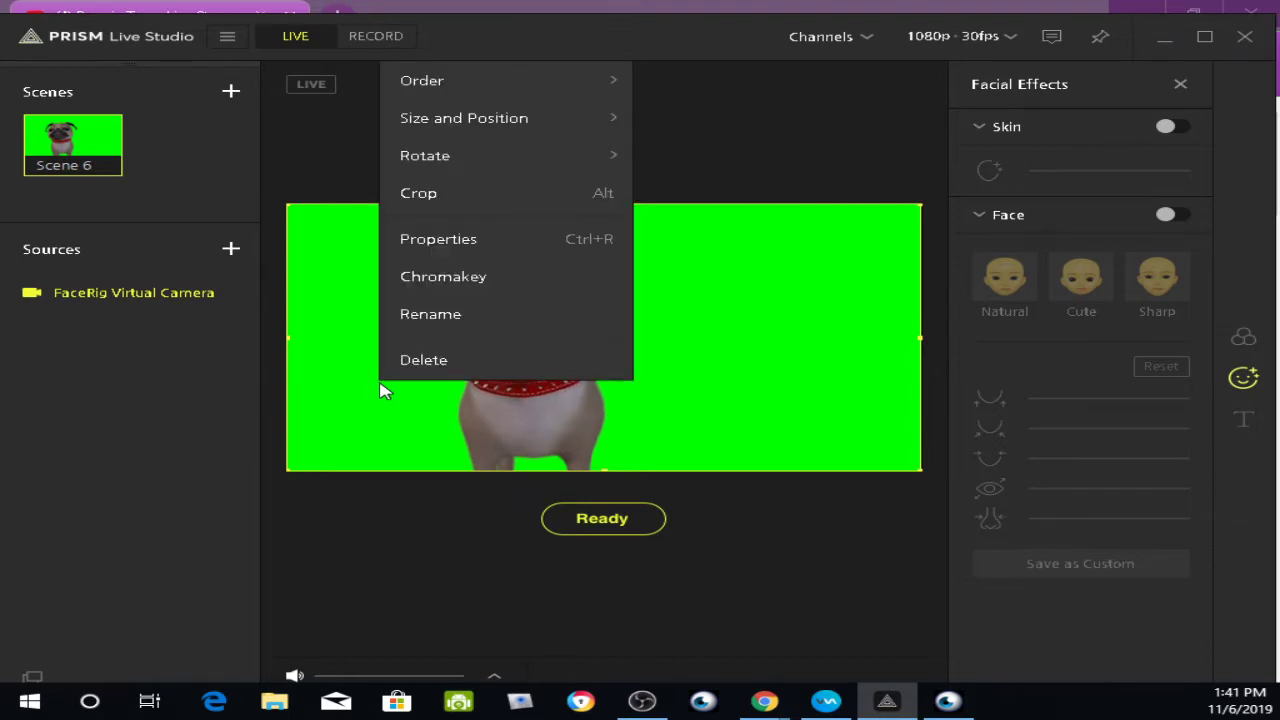
{"action": "left_click", "coordinate": [435, 280]}
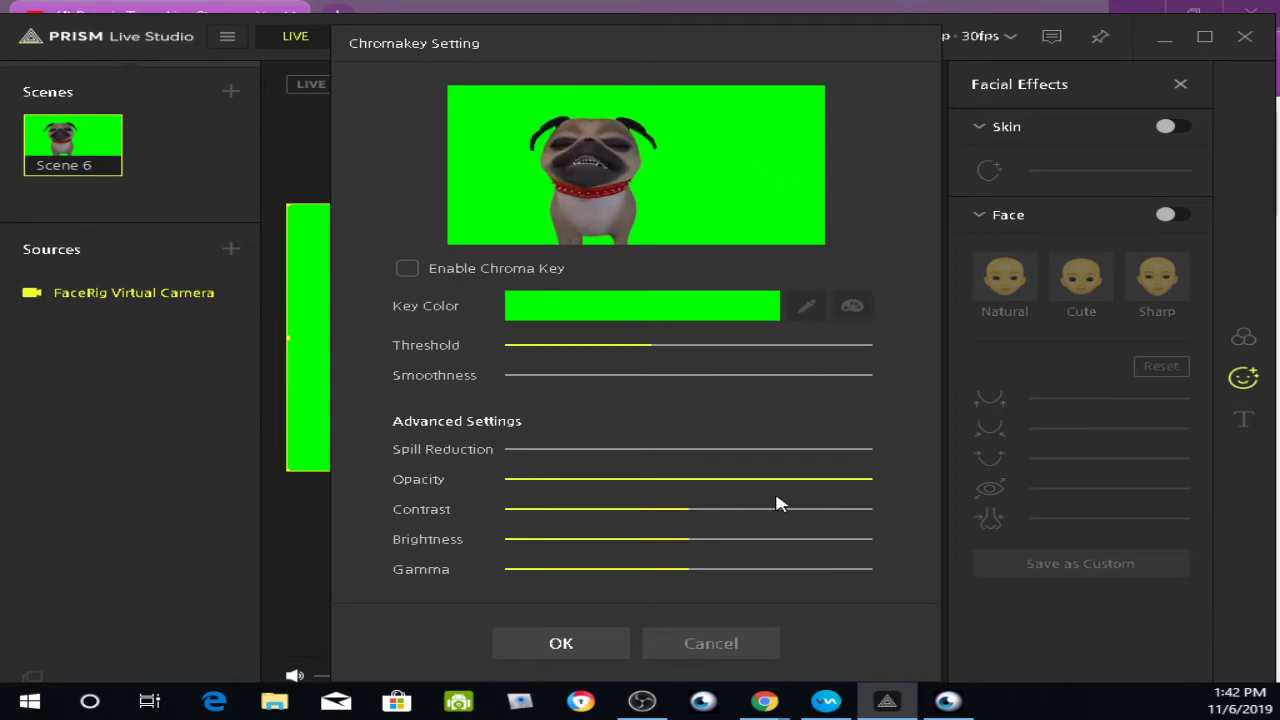
{"action": "left_click", "coordinate": [408, 270]}
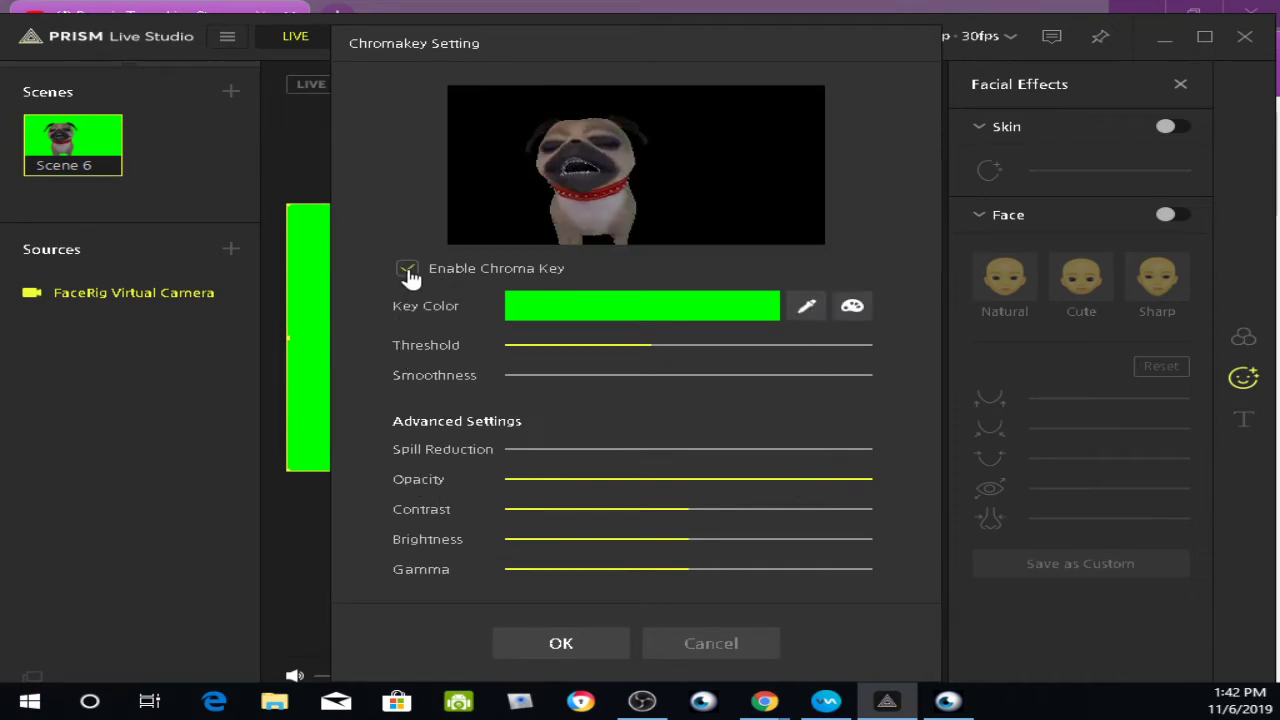
{"action": "mouse_move", "coordinate": [649, 346]}
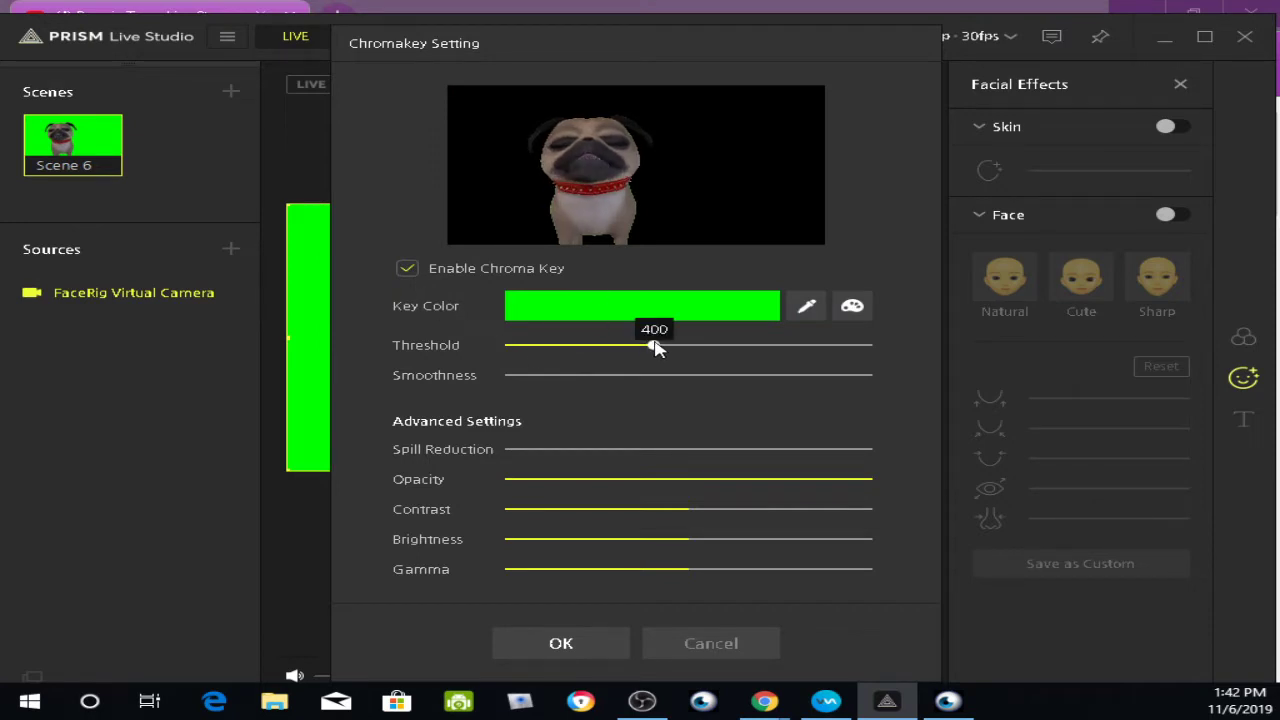
{"action": "left_click_drag", "start_coordinate": [654, 345], "coordinate": [669, 345]}
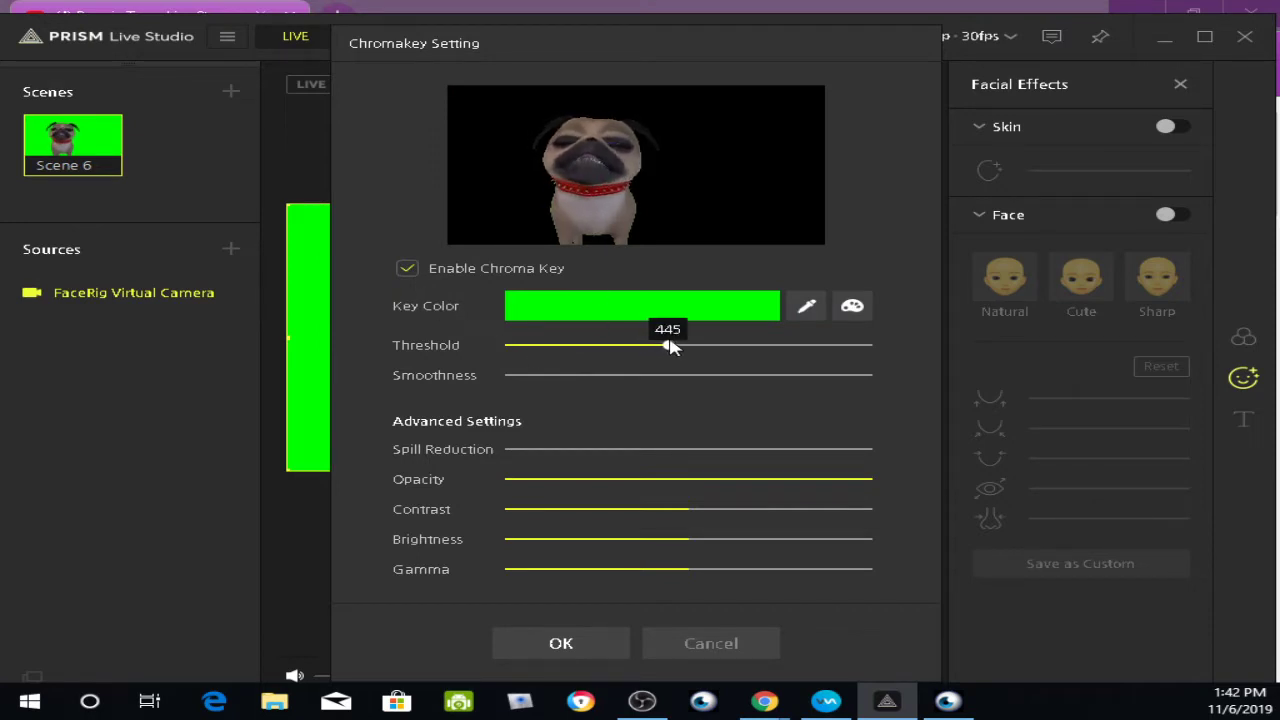
{"action": "left_click", "coordinate": [577, 645]}
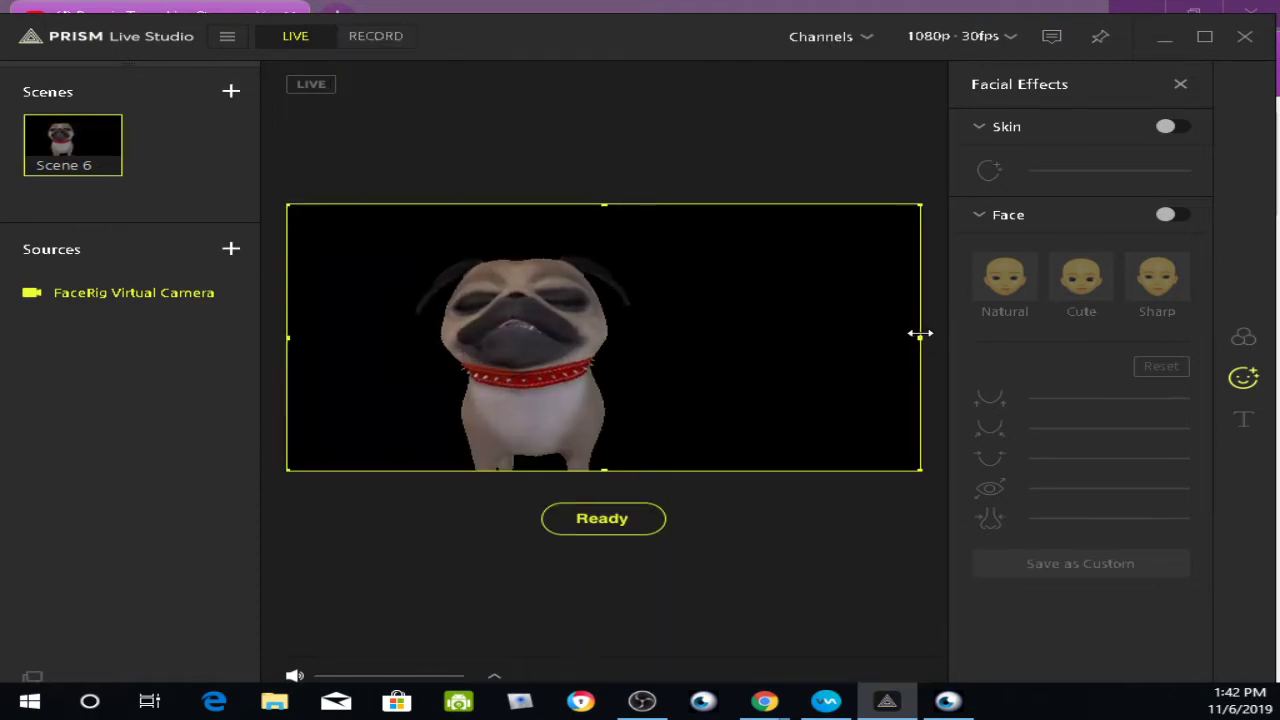
Shrink the FaceRig camera source to about 60% of the canvas width and place it in the canvas's lower-right corner.
{"action": "left_click_drag", "start_coordinate": [920, 338], "coordinate": [663, 360]}
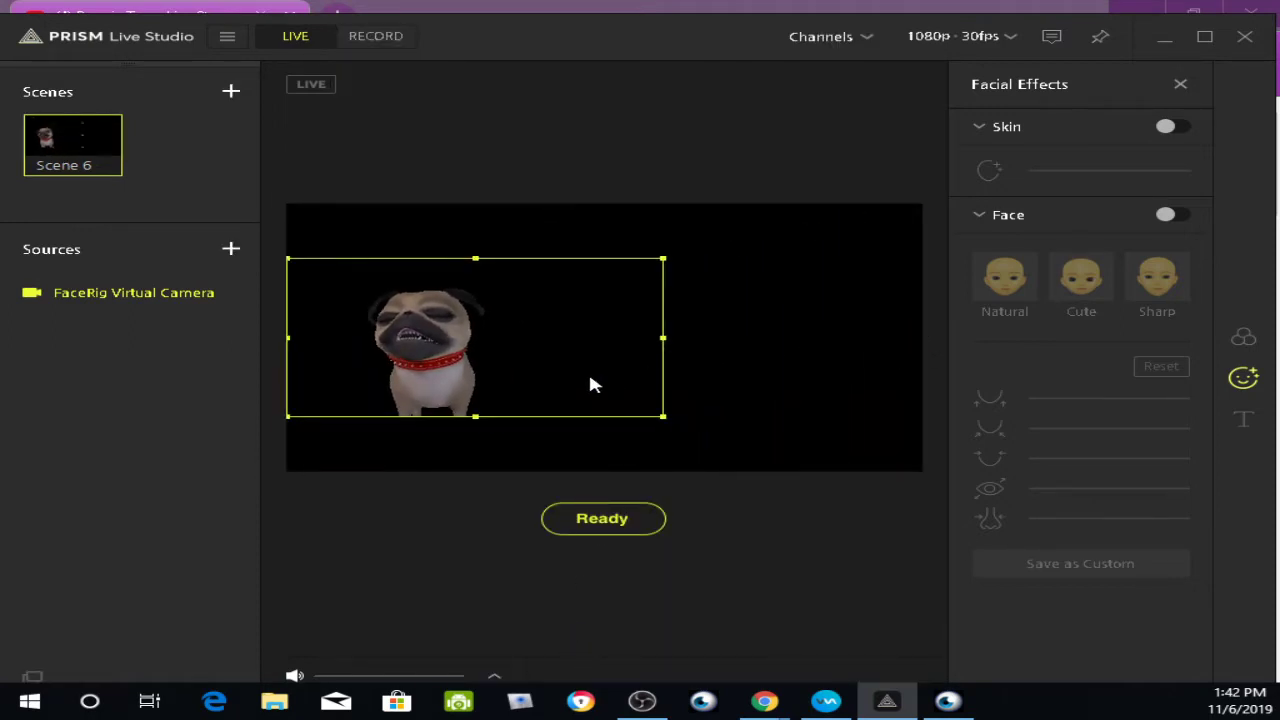
{"action": "left_click_drag", "start_coordinate": [540, 361], "coordinate": [790, 415]}
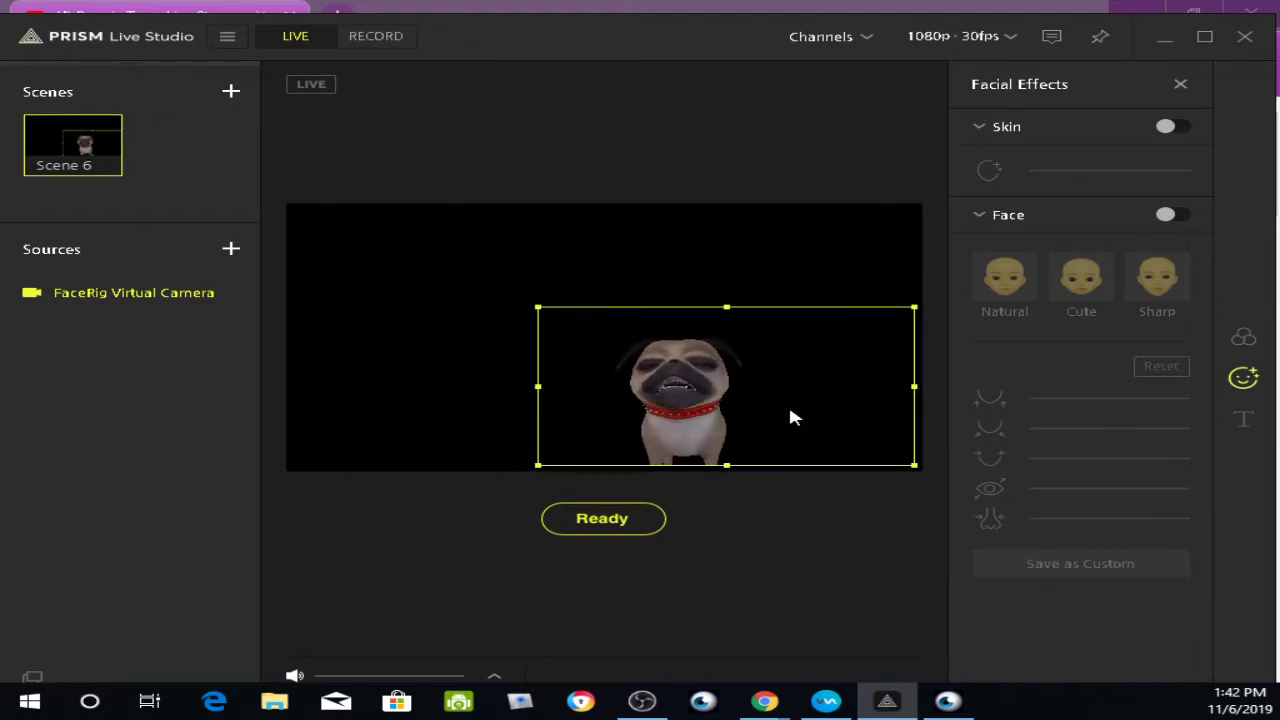
Add a full window capture source of the "Boogie Tyme Live Stream - YouTube" browser window.
{"action": "left_click", "coordinate": [231, 250]}
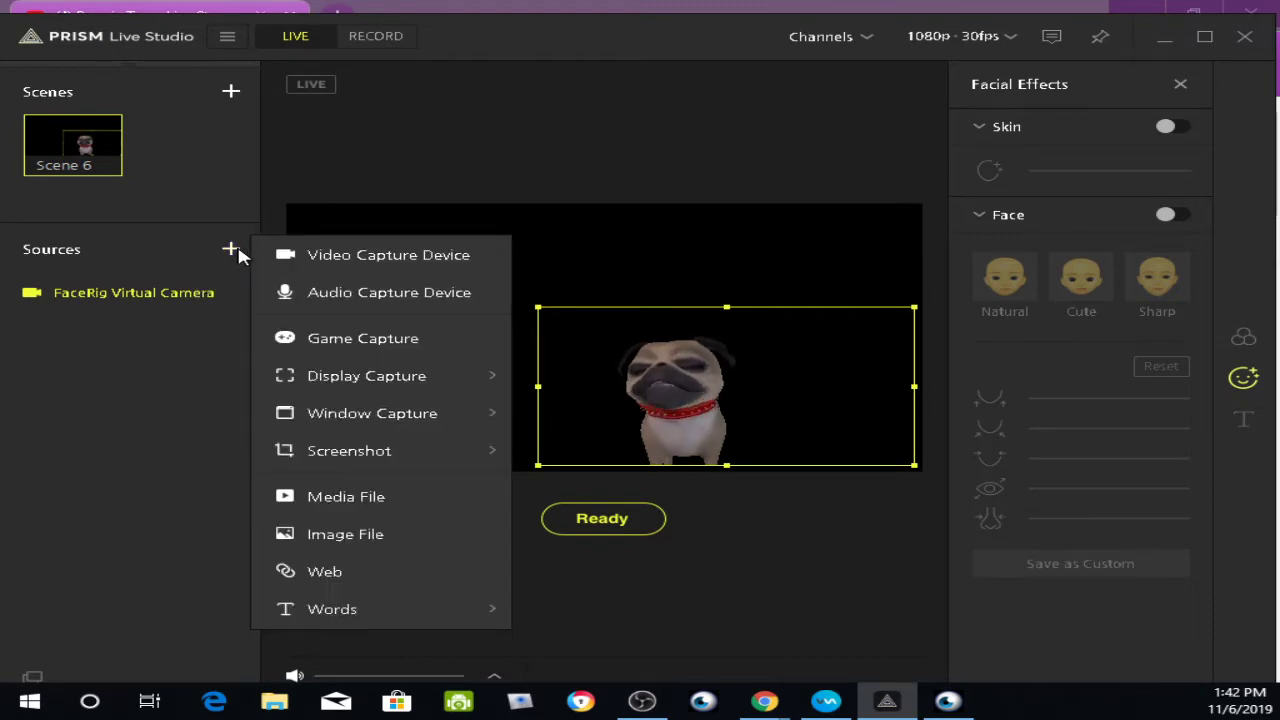
{"action": "mouse_move", "coordinate": [488, 420]}
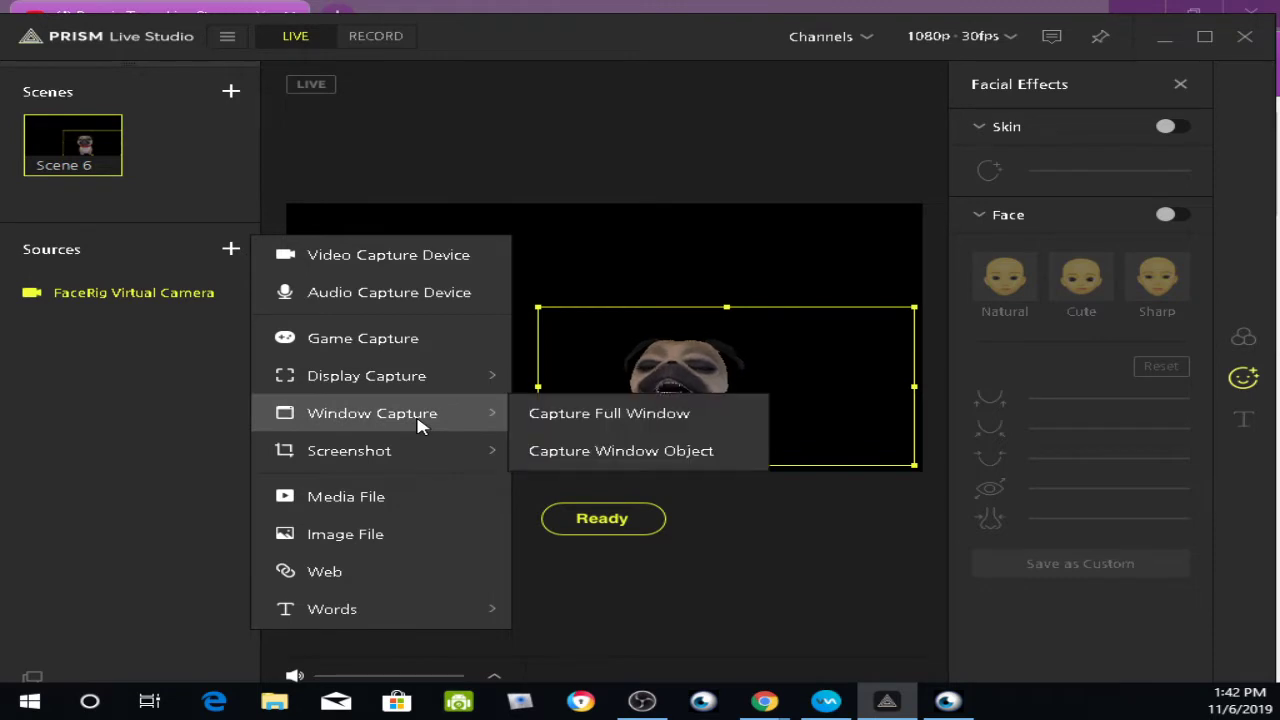
{"action": "left_click", "coordinate": [538, 416]}
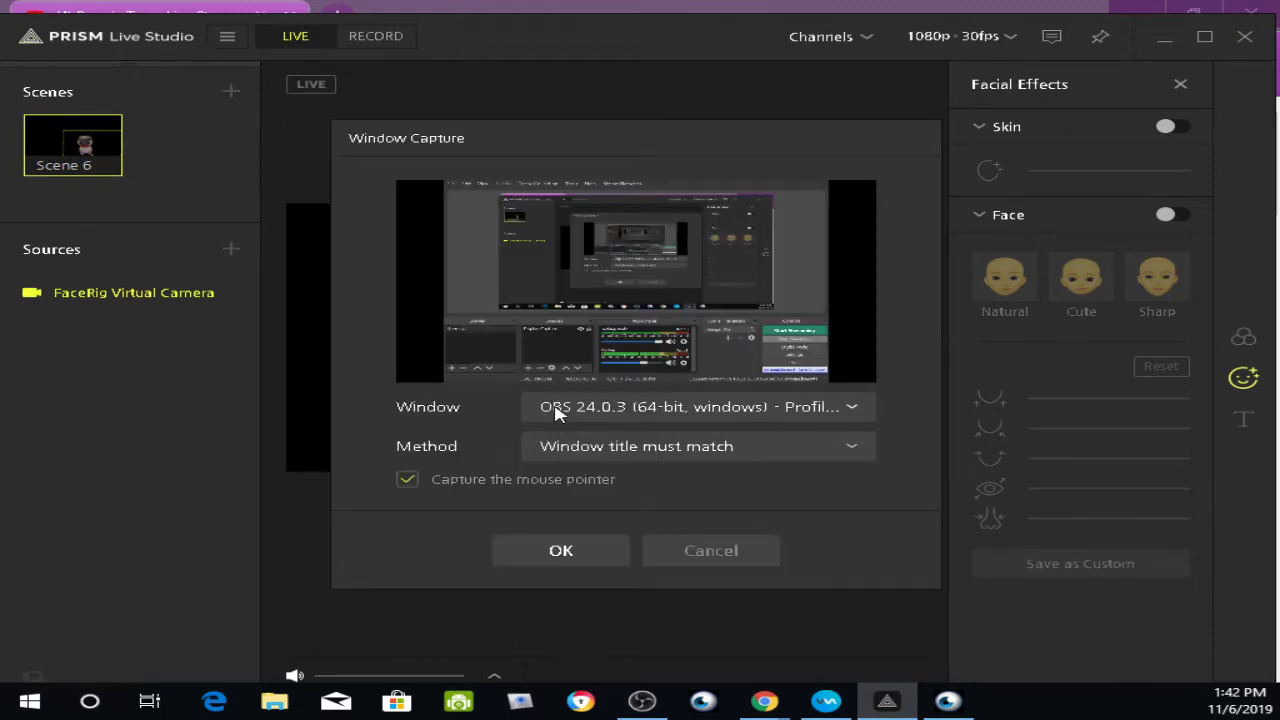
{"action": "left_click", "coordinate": [557, 414]}
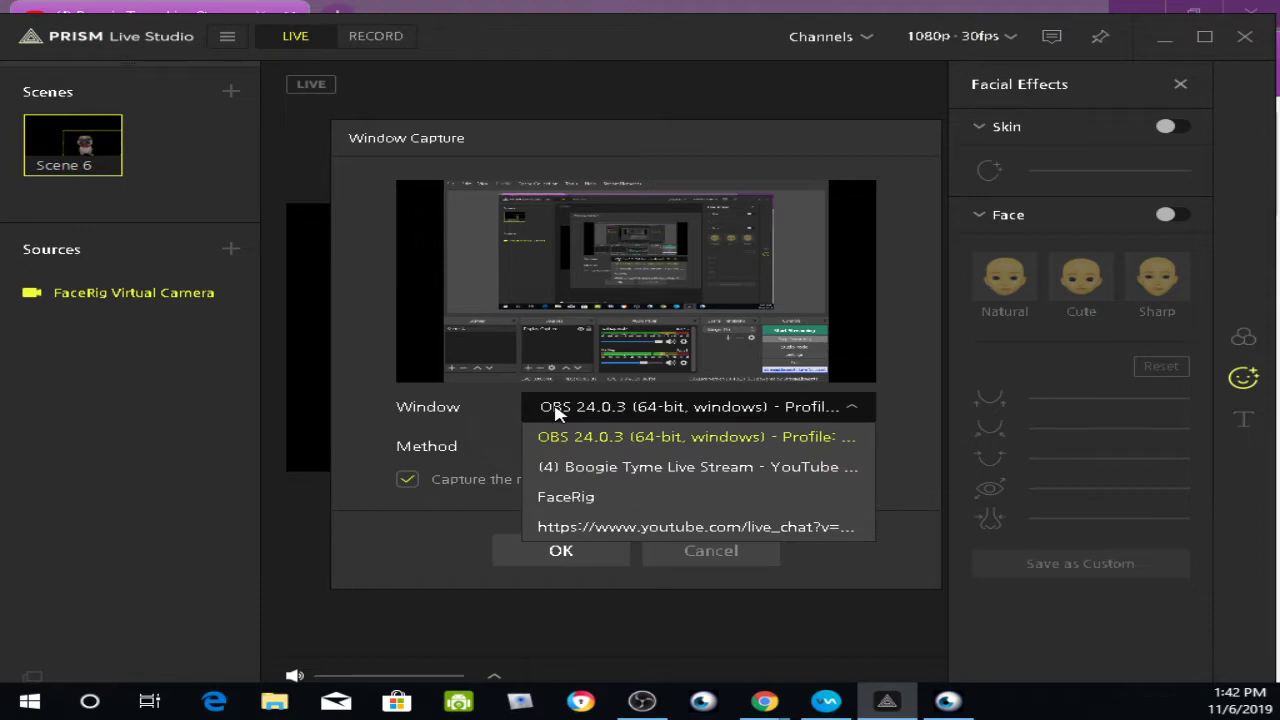
{"action": "left_click", "coordinate": [603, 468]}
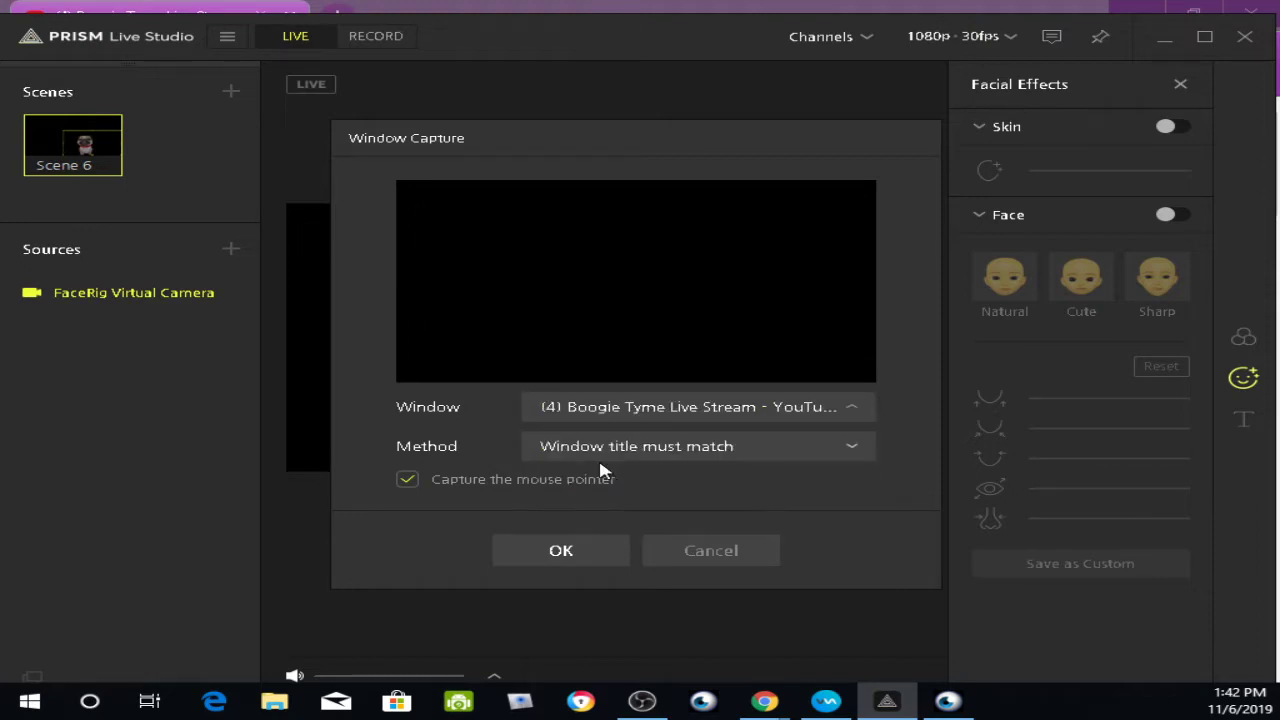
{"action": "left_click", "coordinate": [580, 550]}
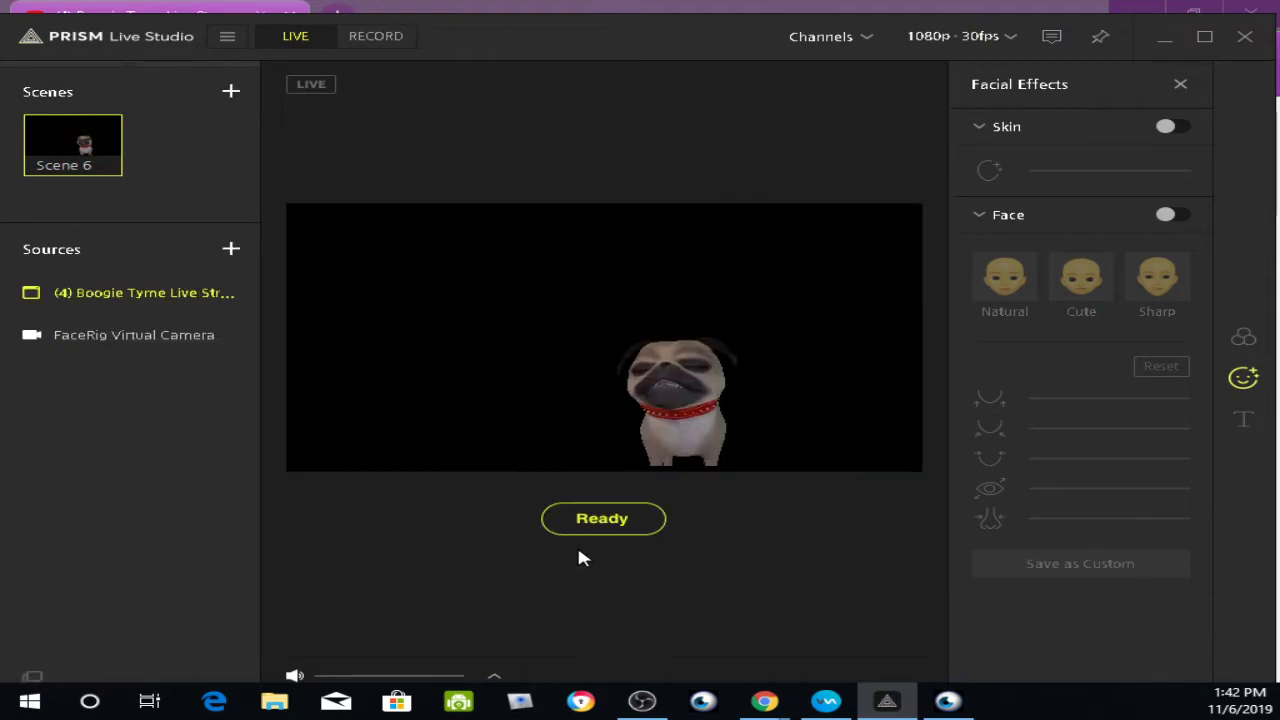
Enlarge the YouTube window capture to about half the canvas width at its upper left and stack the FaceRig camera source above it.
{"action": "left_click_drag", "start_coordinate": [608, 368], "coordinate": [388, 293]}
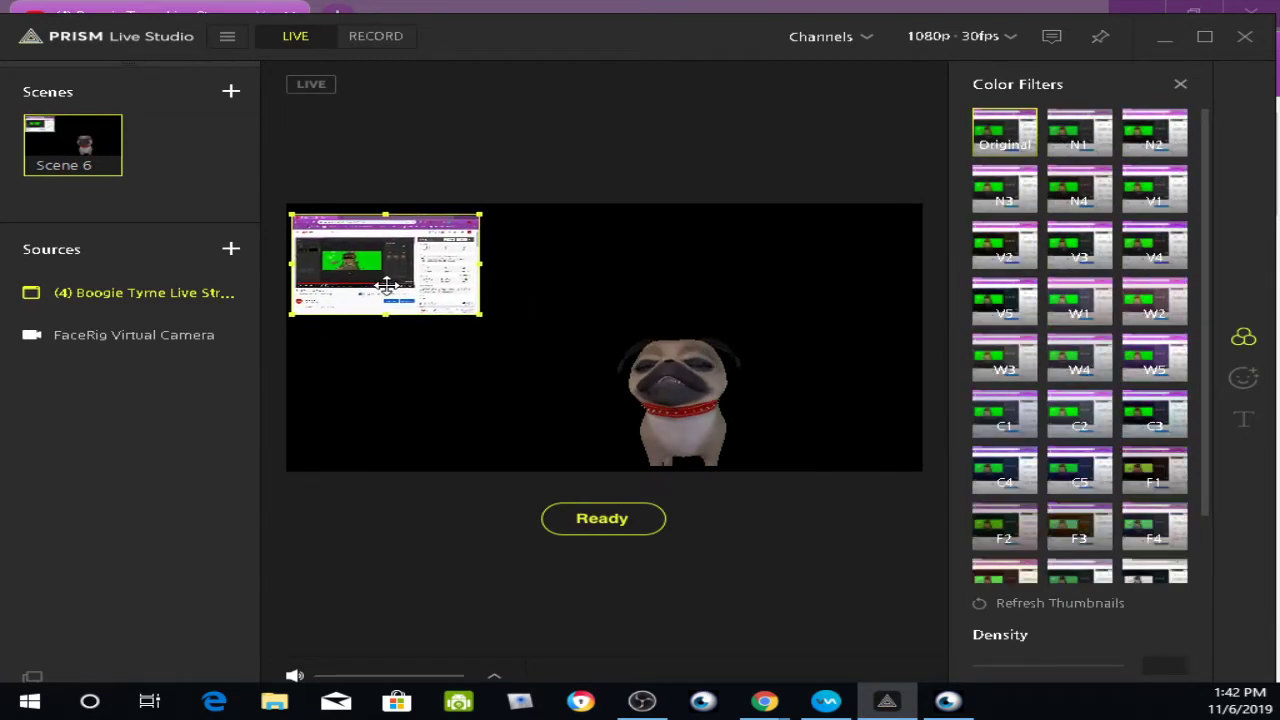
{"action": "left_click_drag", "start_coordinate": [473, 310], "coordinate": [533, 381]}
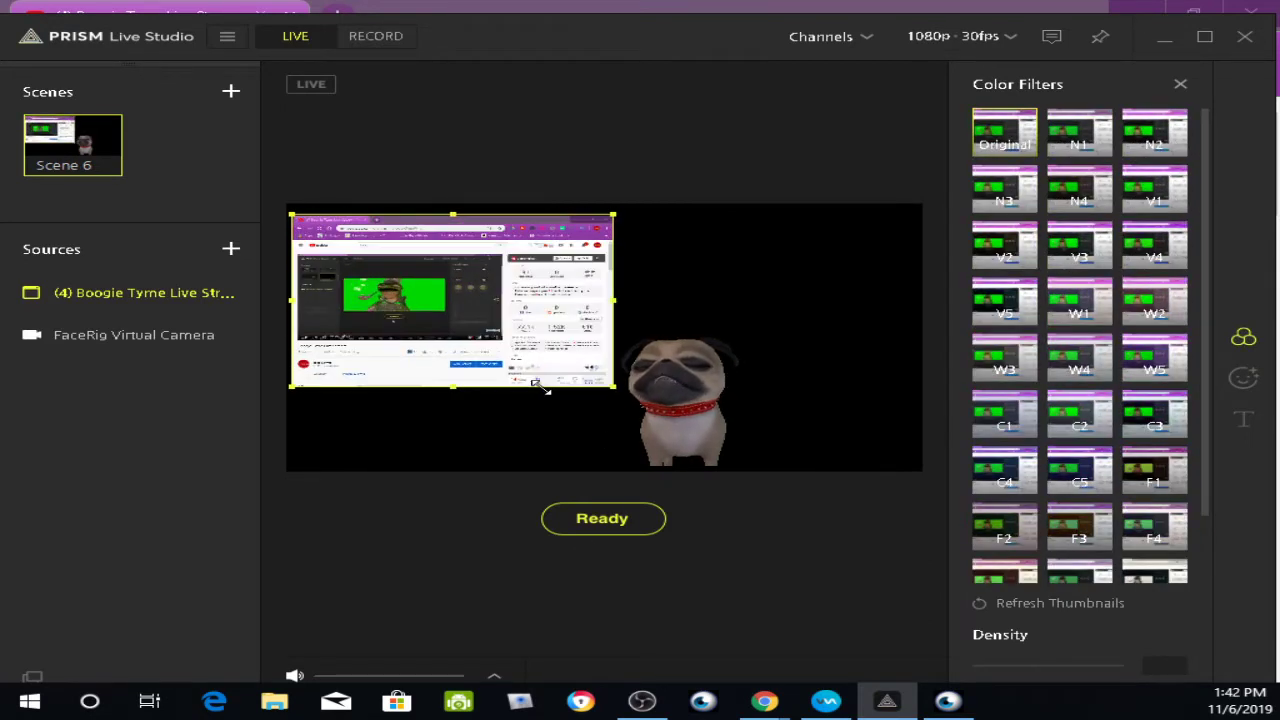
{"action": "left_click", "coordinate": [145, 336]}
{"action": "left_click_drag", "start_coordinate": [120, 343], "coordinate": [124, 297]}
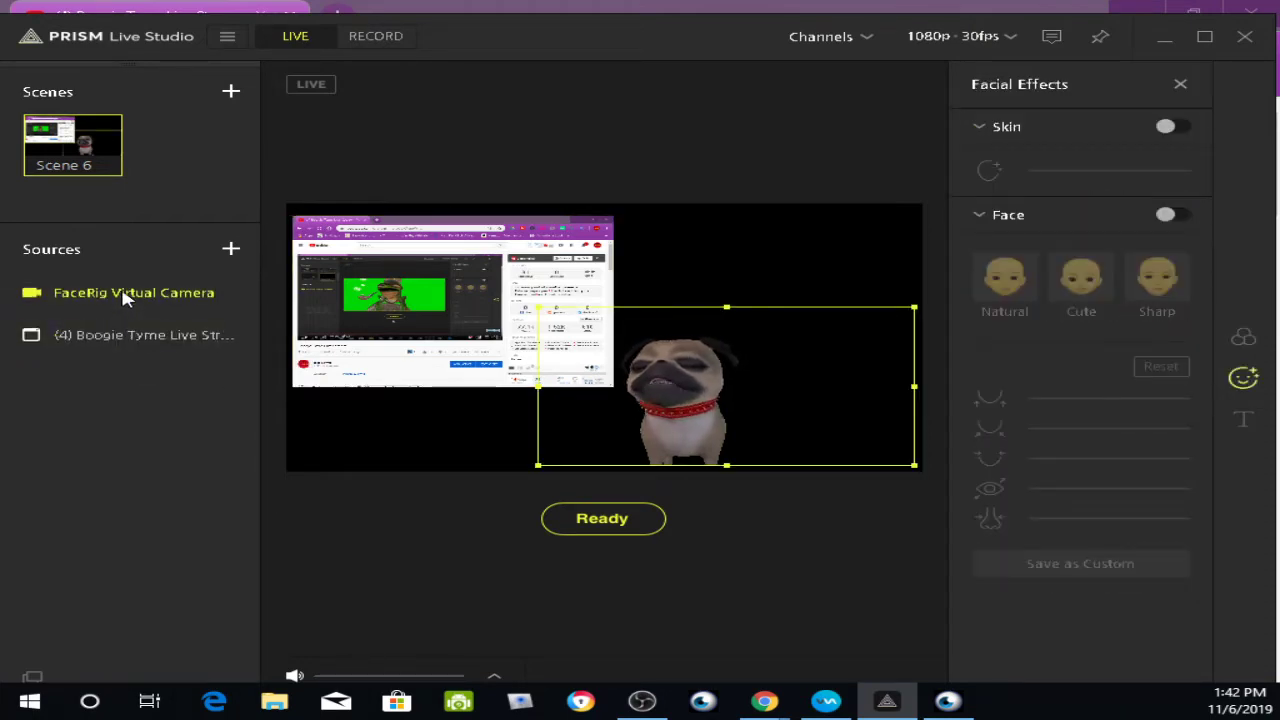
Enlarge the YouTube window capture to fill the canvas and move the FaceRig pug over its lower-right area.
{"action": "left_click", "coordinate": [590, 378]}
{"action": "left_click", "coordinate": [585, 375]}
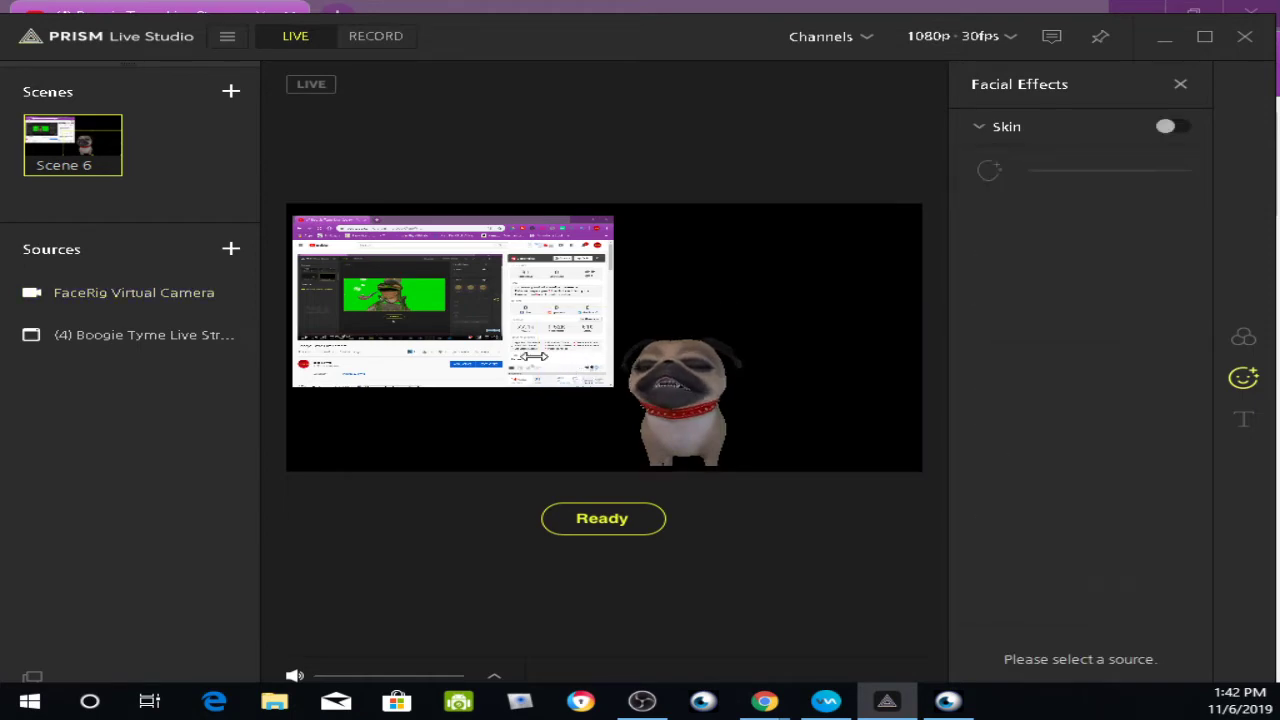
{"action": "left_click", "coordinate": [588, 376]}
{"action": "left_click_drag", "start_coordinate": [604, 381], "coordinate": [912, 422]}
{"action": "left_click_drag", "start_coordinate": [716, 430], "coordinate": [826, 434]}
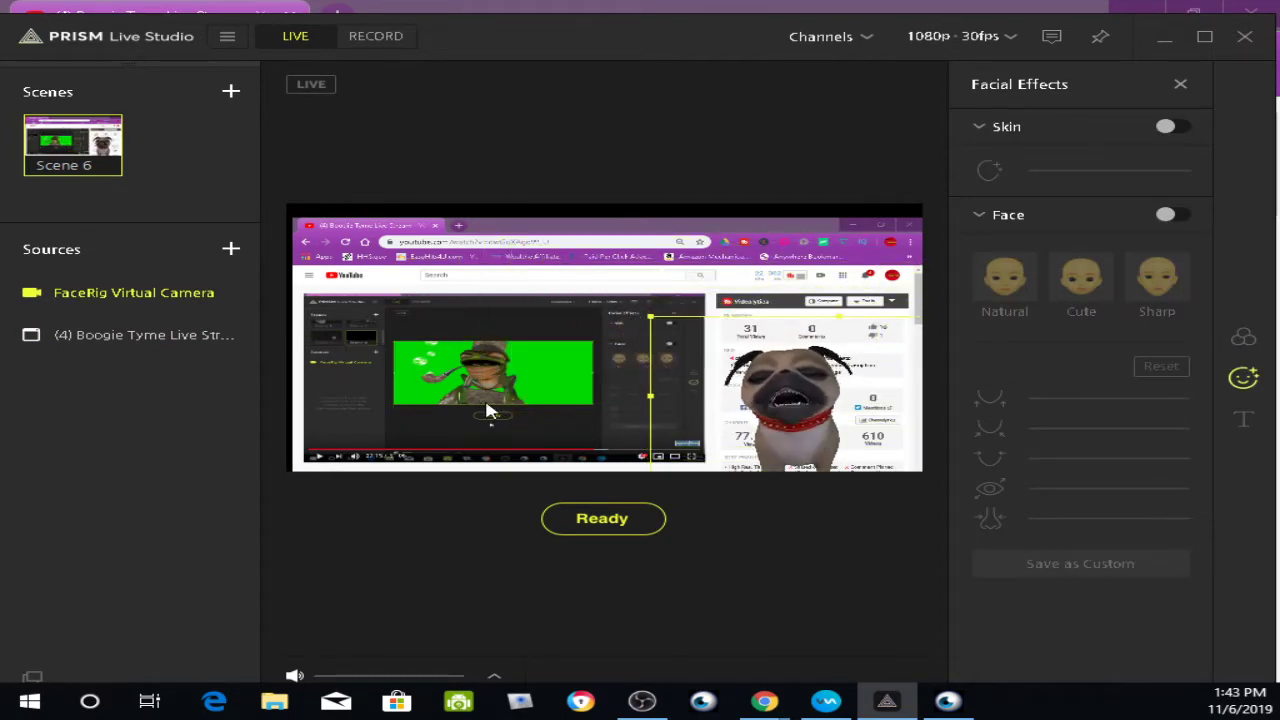
{"action": "left_click", "coordinate": [444, 334]}
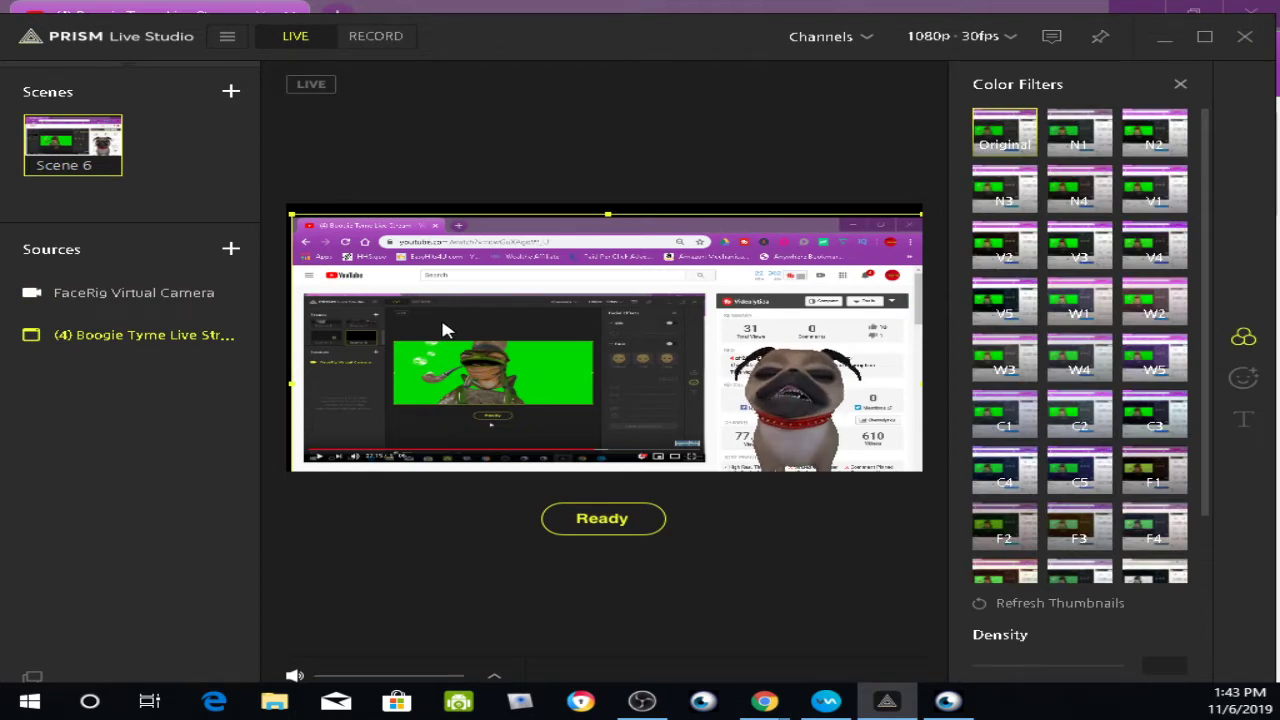
Create a second scene and add the FaceRig Virtual Camera to it as a video capture device.
{"action": "left_click", "coordinate": [231, 93]}
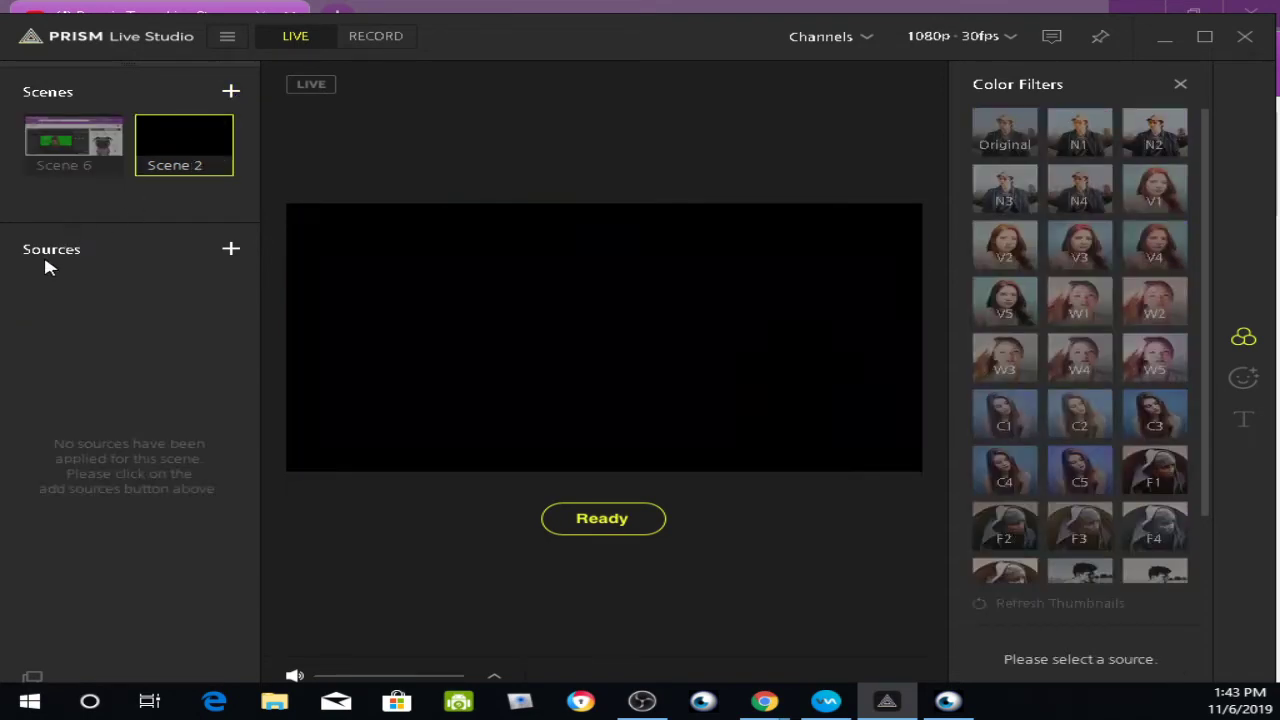
{"action": "left_click", "coordinate": [231, 248]}
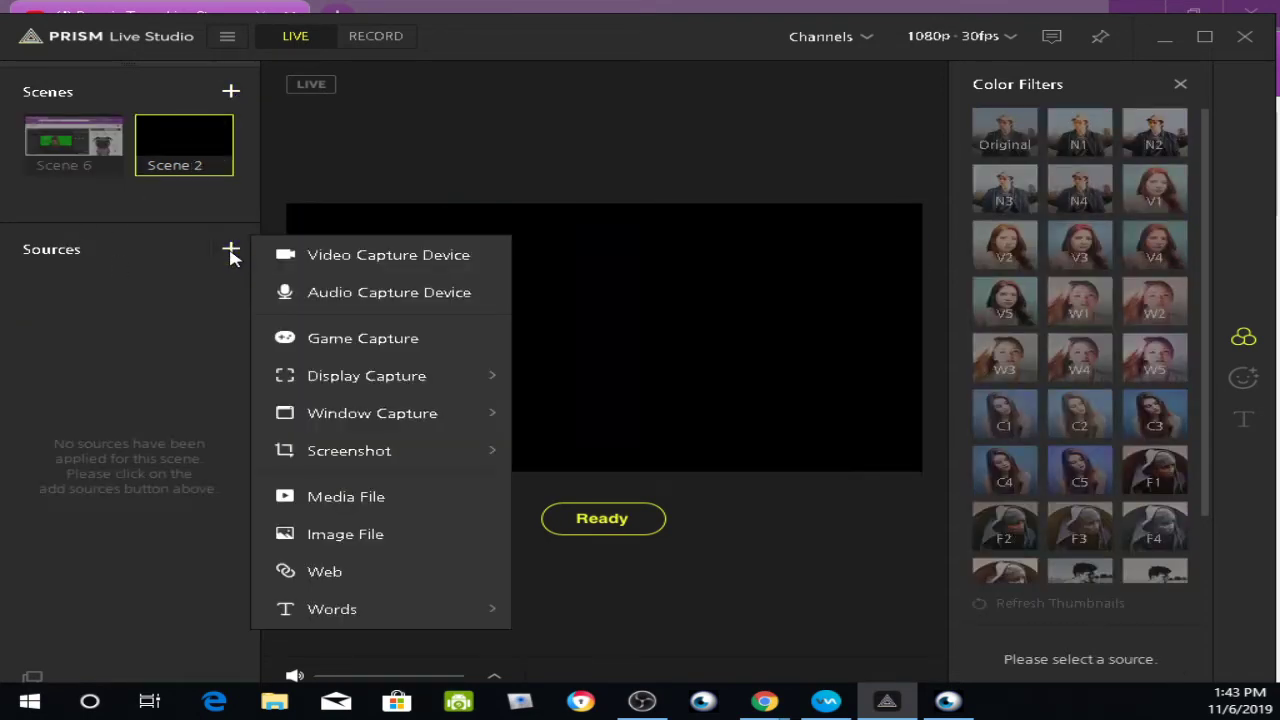
{"action": "left_click", "coordinate": [360, 266]}
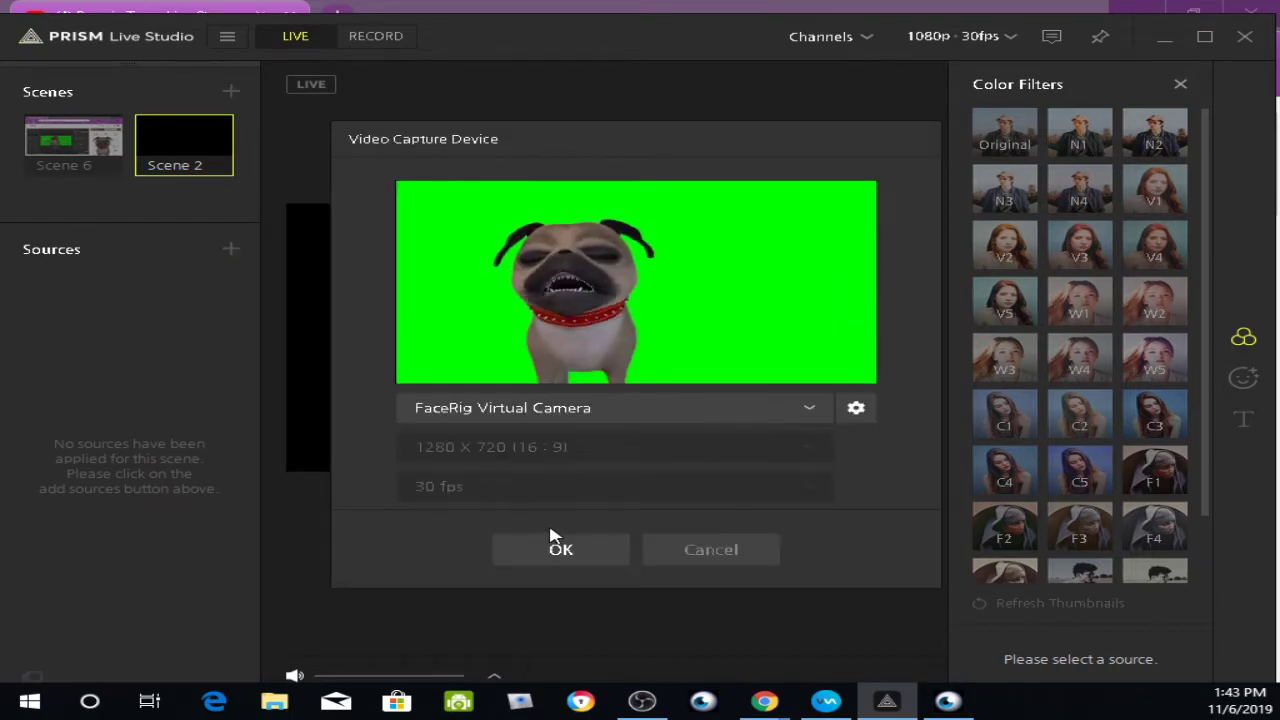
{"action": "left_click", "coordinate": [558, 550]}
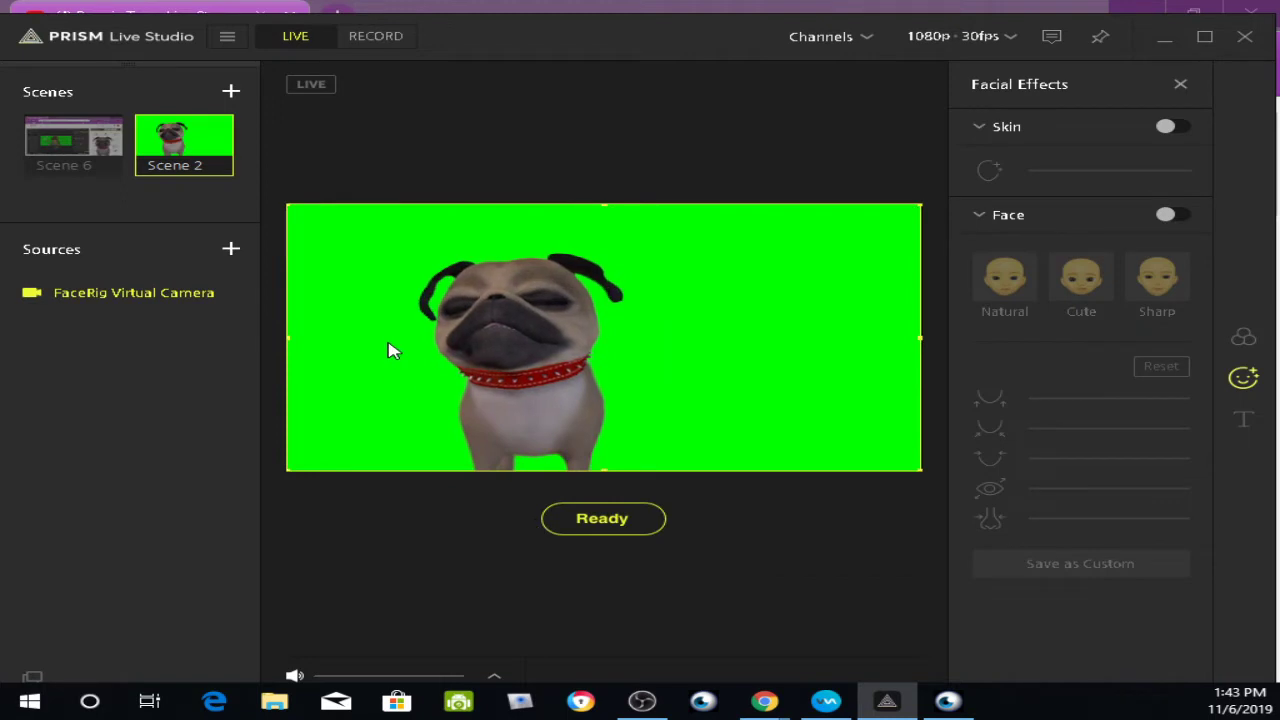
Enable the chroma key on the second scene's FaceRig camera and shrink the source into the canvas's lower-right corner.
{"action": "right_click", "coordinate": [388, 346]}
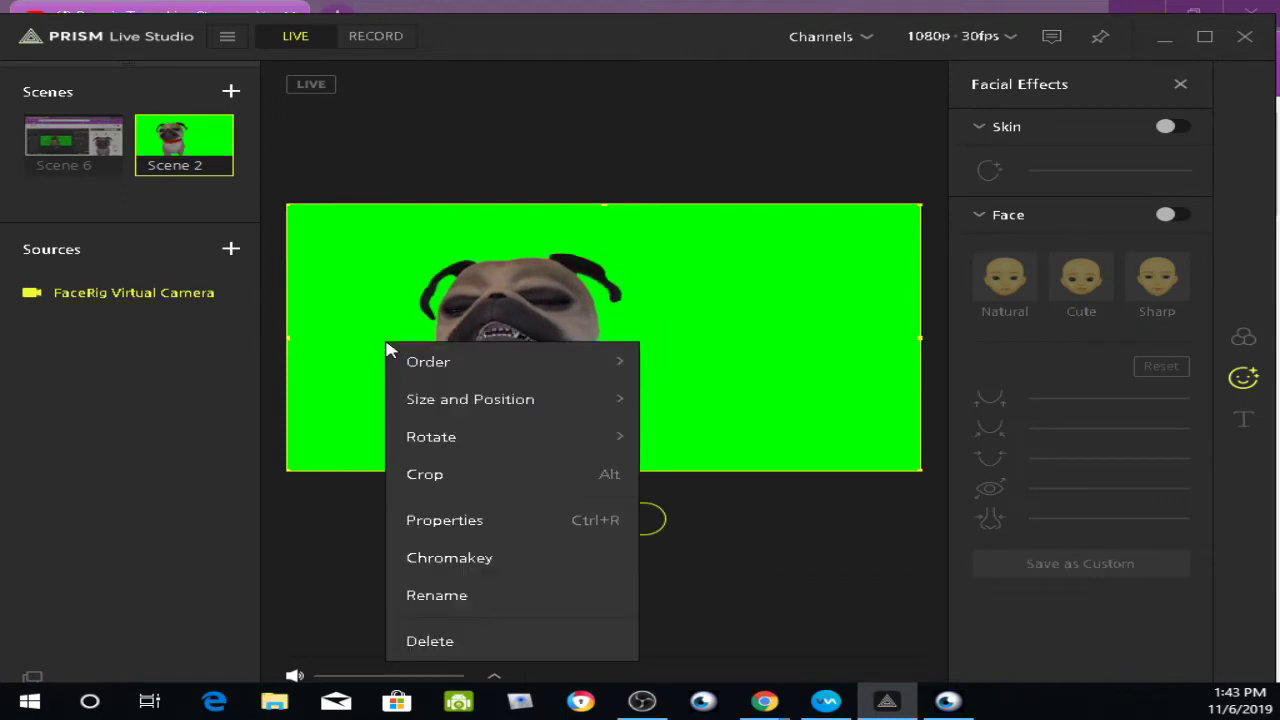
{"action": "left_click", "coordinate": [508, 566]}
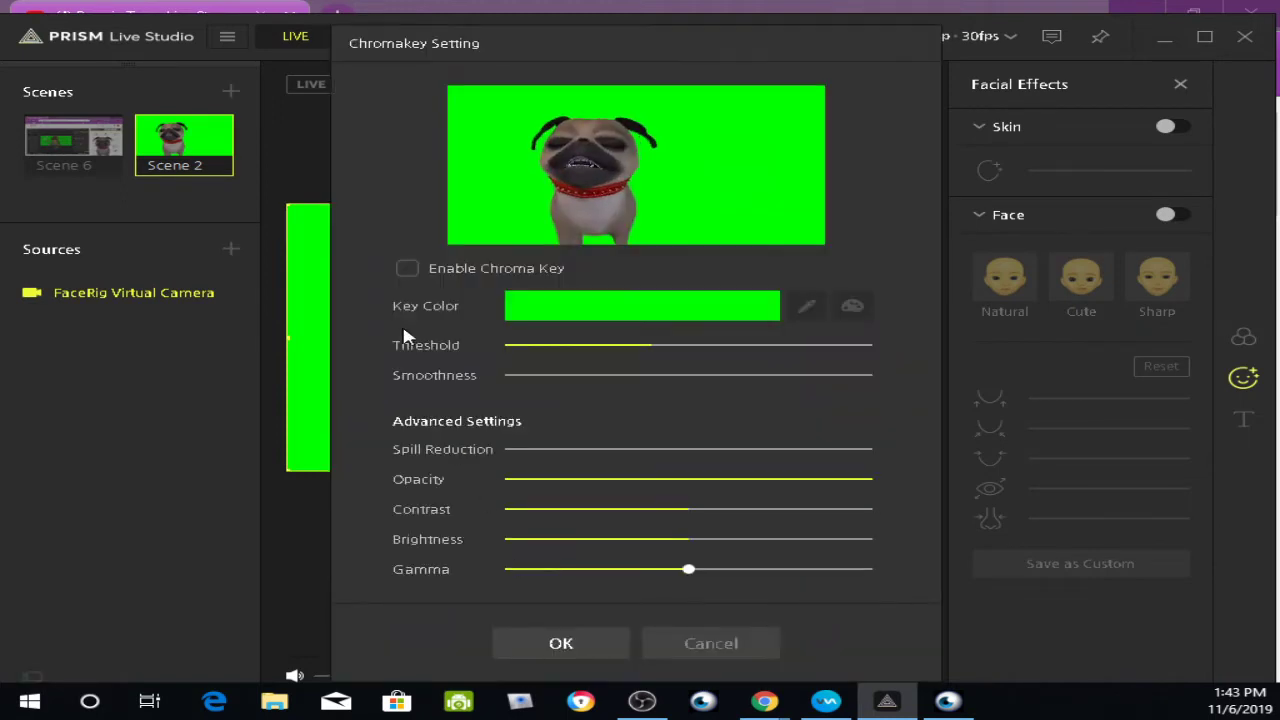
{"action": "left_click", "coordinate": [407, 269]}
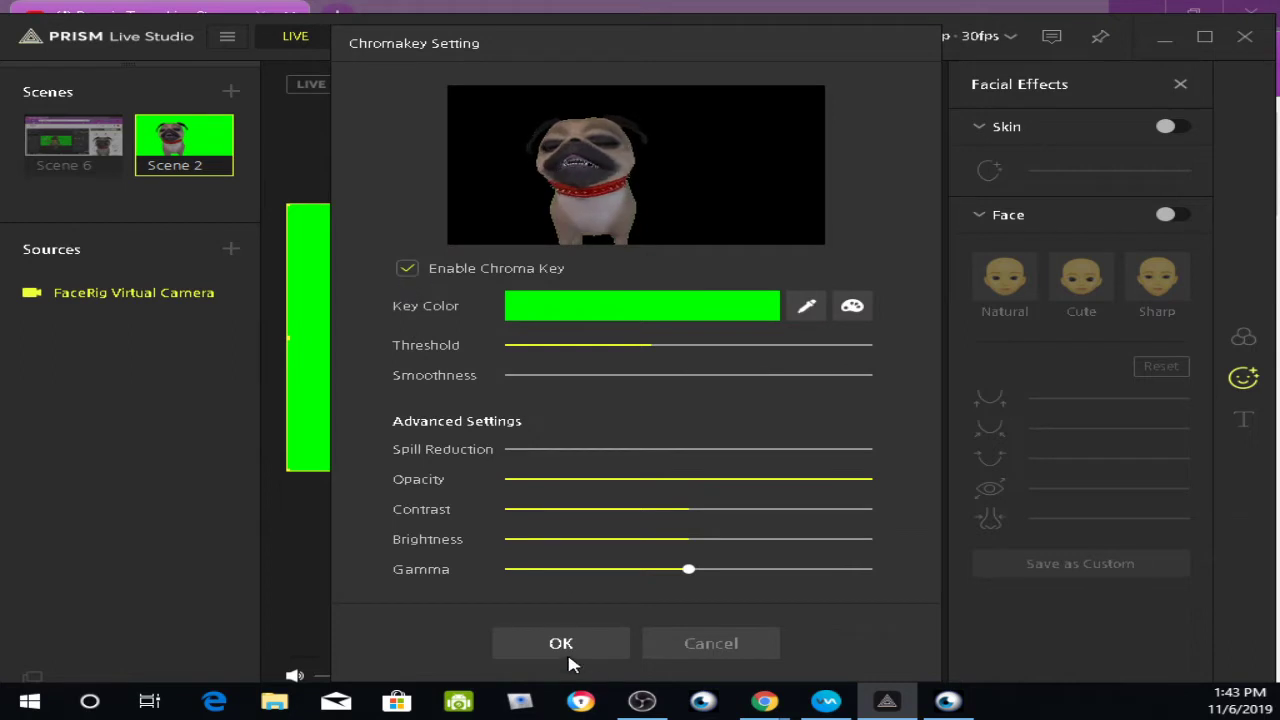
{"action": "left_click", "coordinate": [566, 645]}
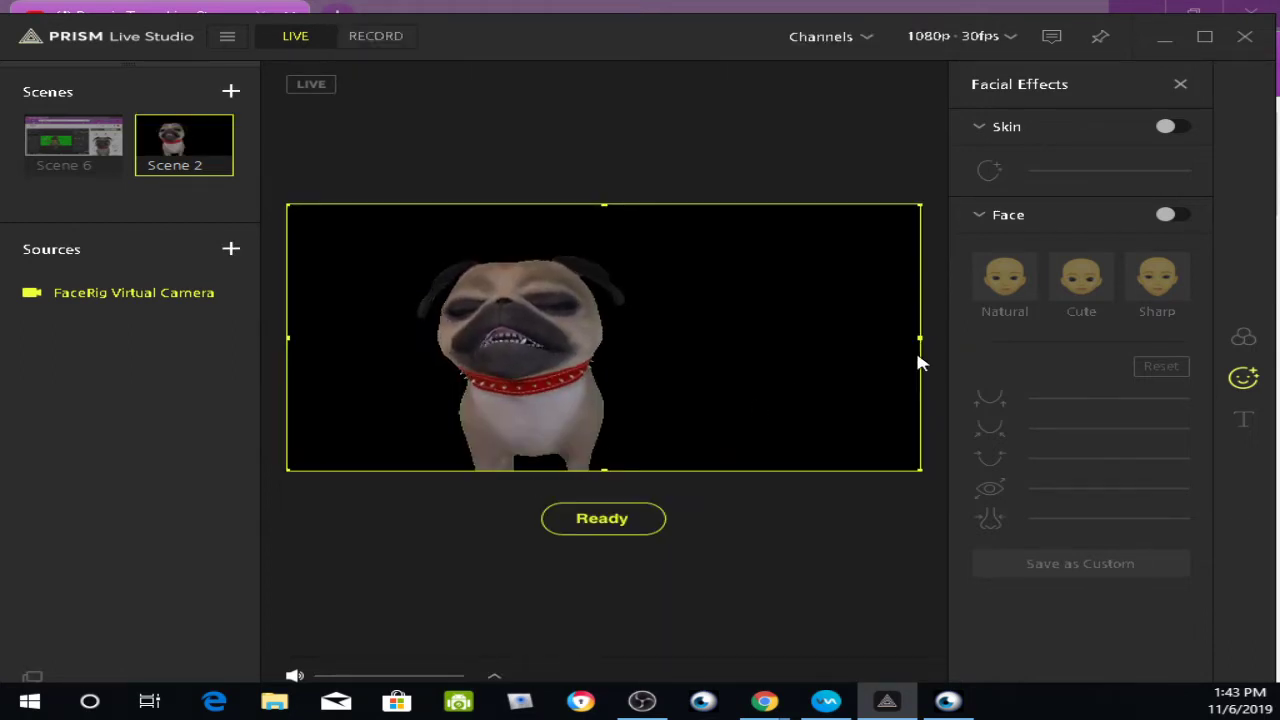
{"action": "left_click_drag", "start_coordinate": [920, 338], "coordinate": [844, 419]}
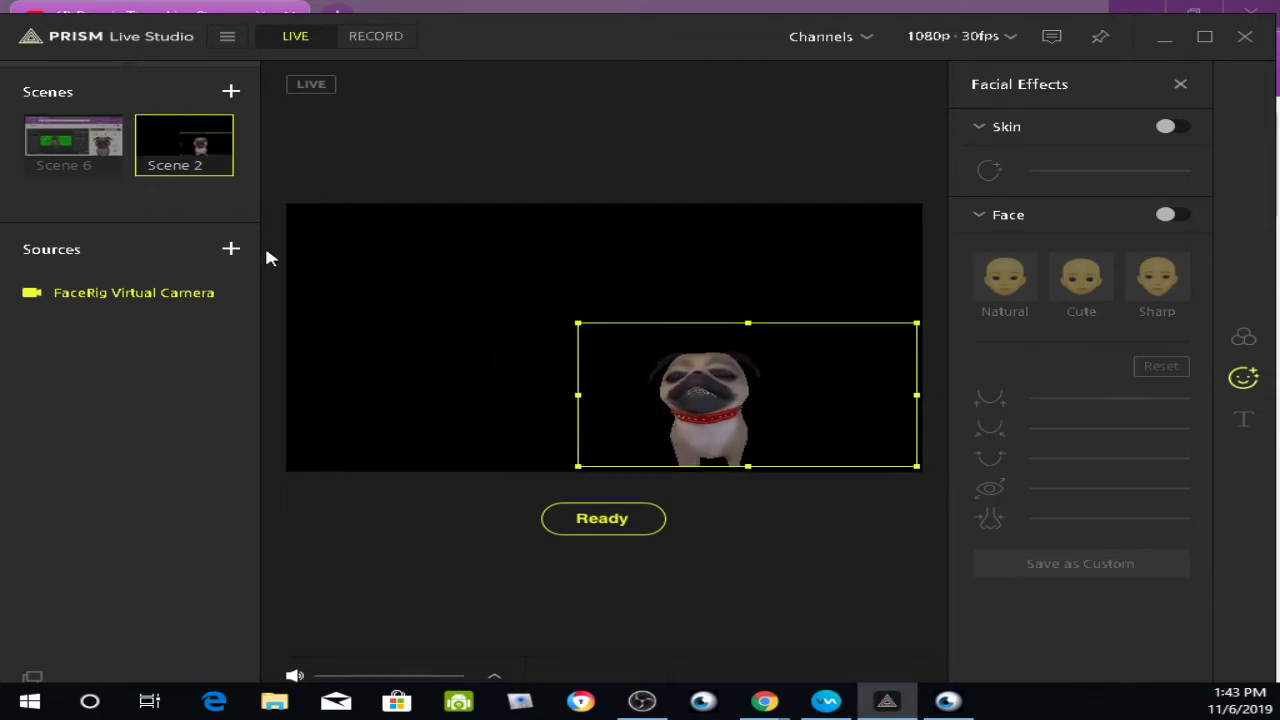
Add a text source to the second scene.
{"action": "left_click", "coordinate": [231, 250]}
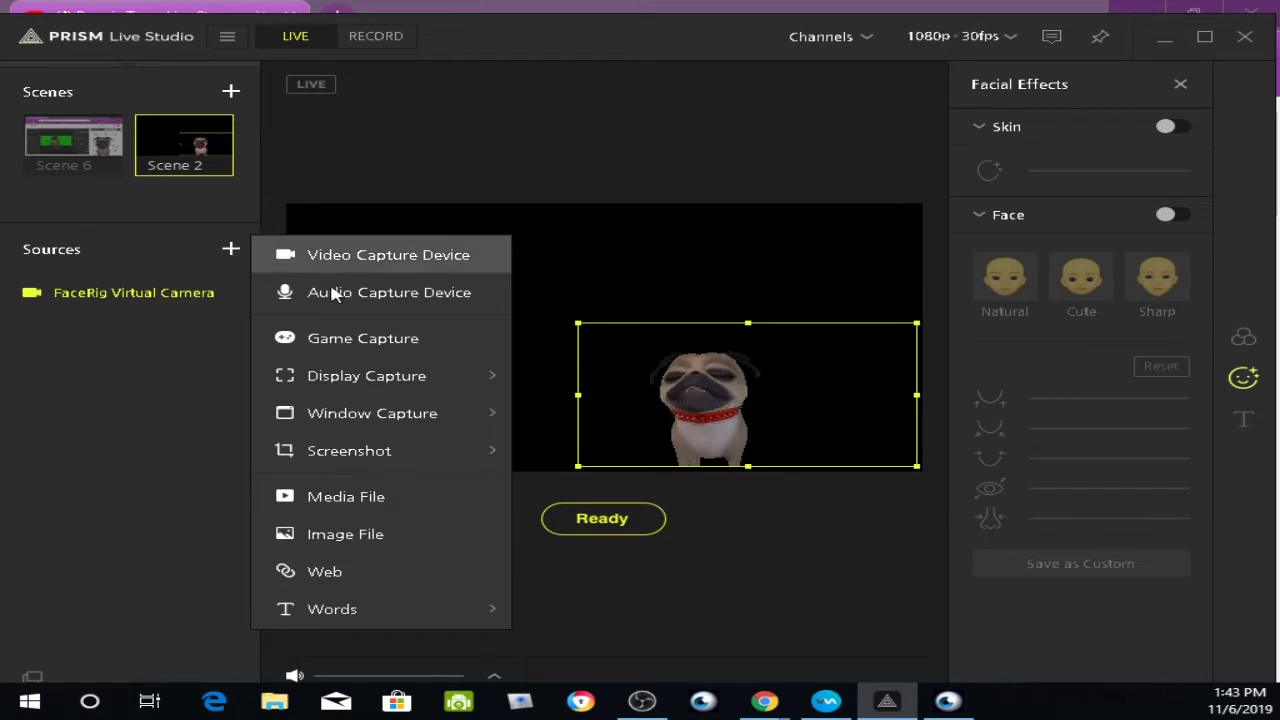
{"action": "mouse_move", "coordinate": [398, 618]}
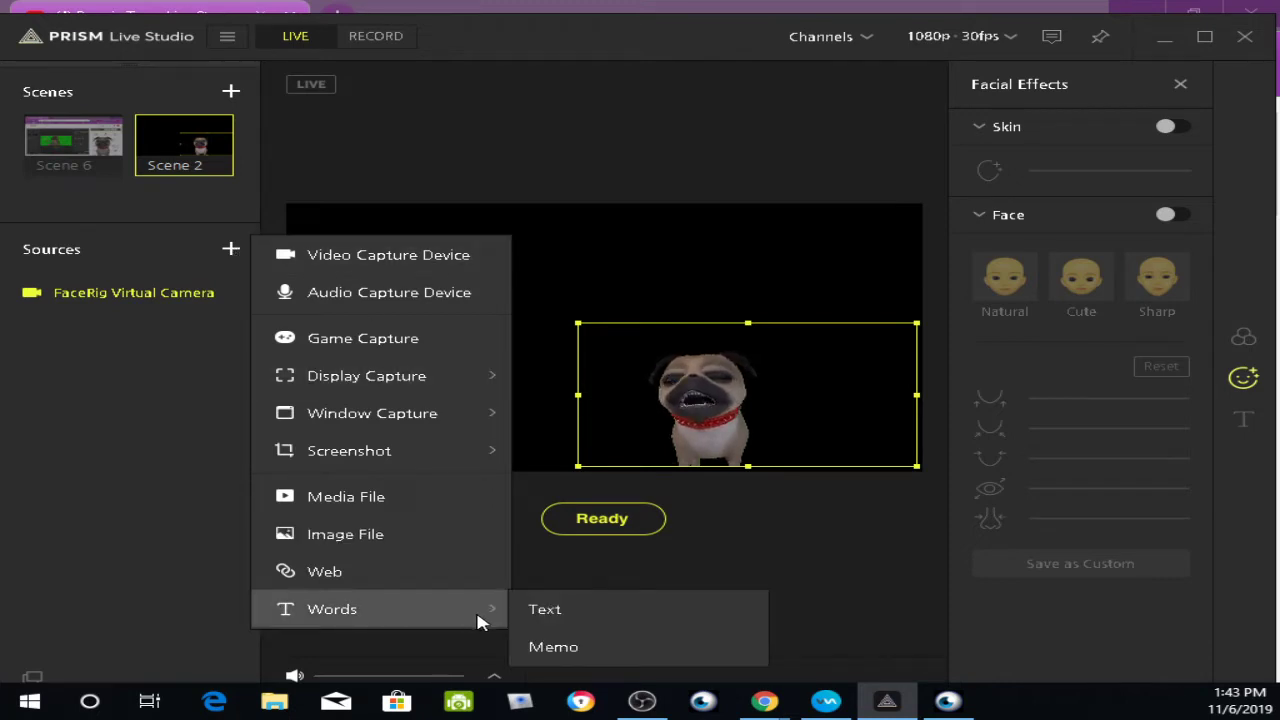
{"action": "left_click", "coordinate": [548, 610]}
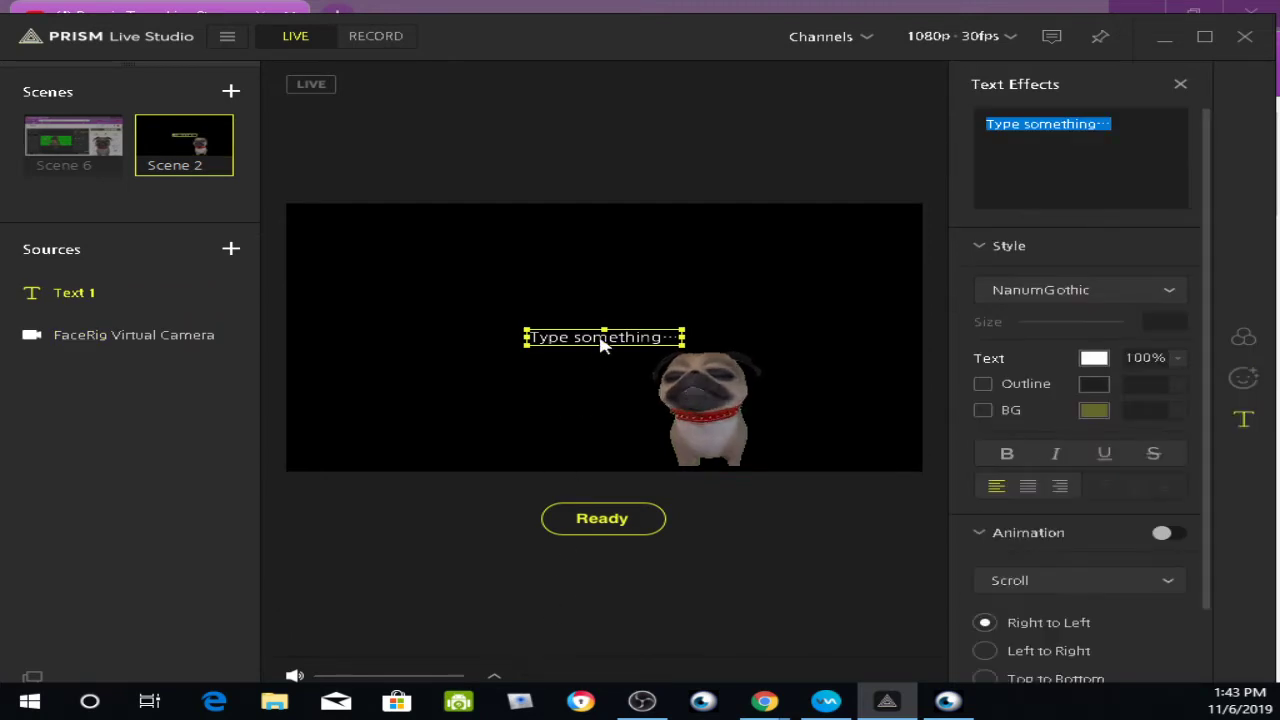
Enlarge the placeholder text source on the canvas and set its text colour to red.
{"action": "left_click_drag", "start_coordinate": [603, 346], "coordinate": [505, 388]}
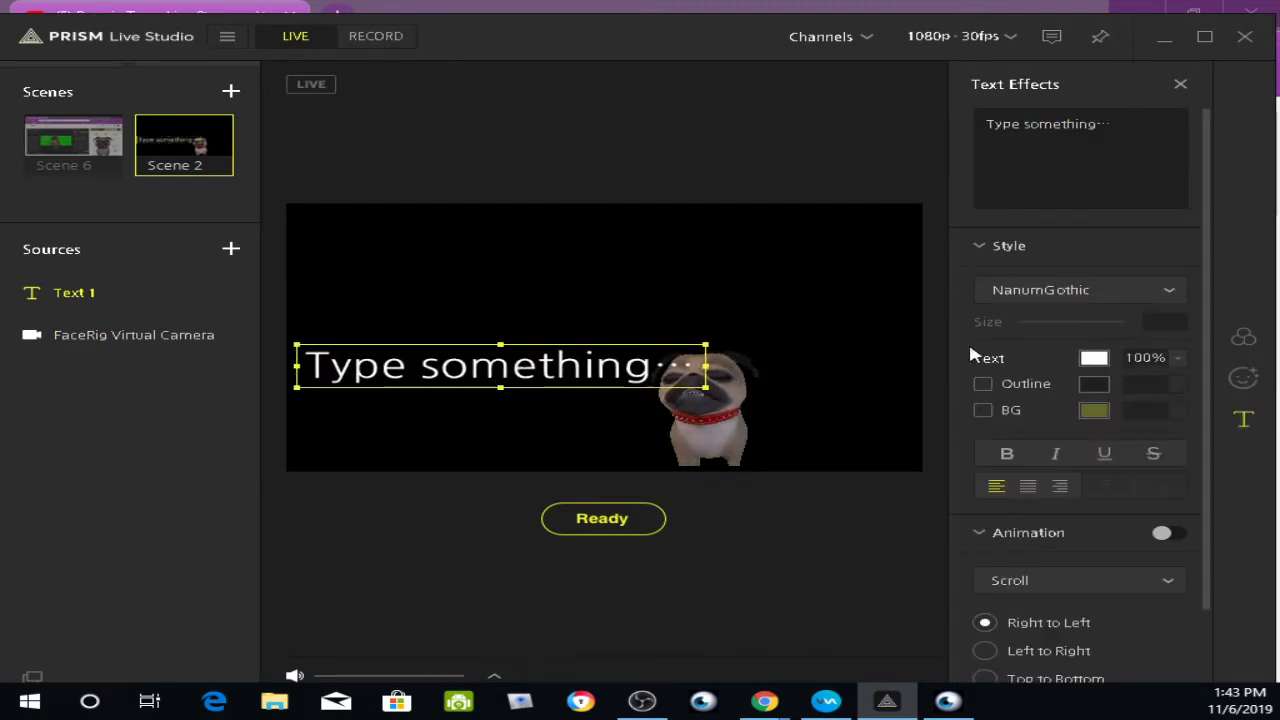
{"action": "left_click", "coordinate": [1094, 358]}
{"action": "left_click", "coordinate": [506, 61]}
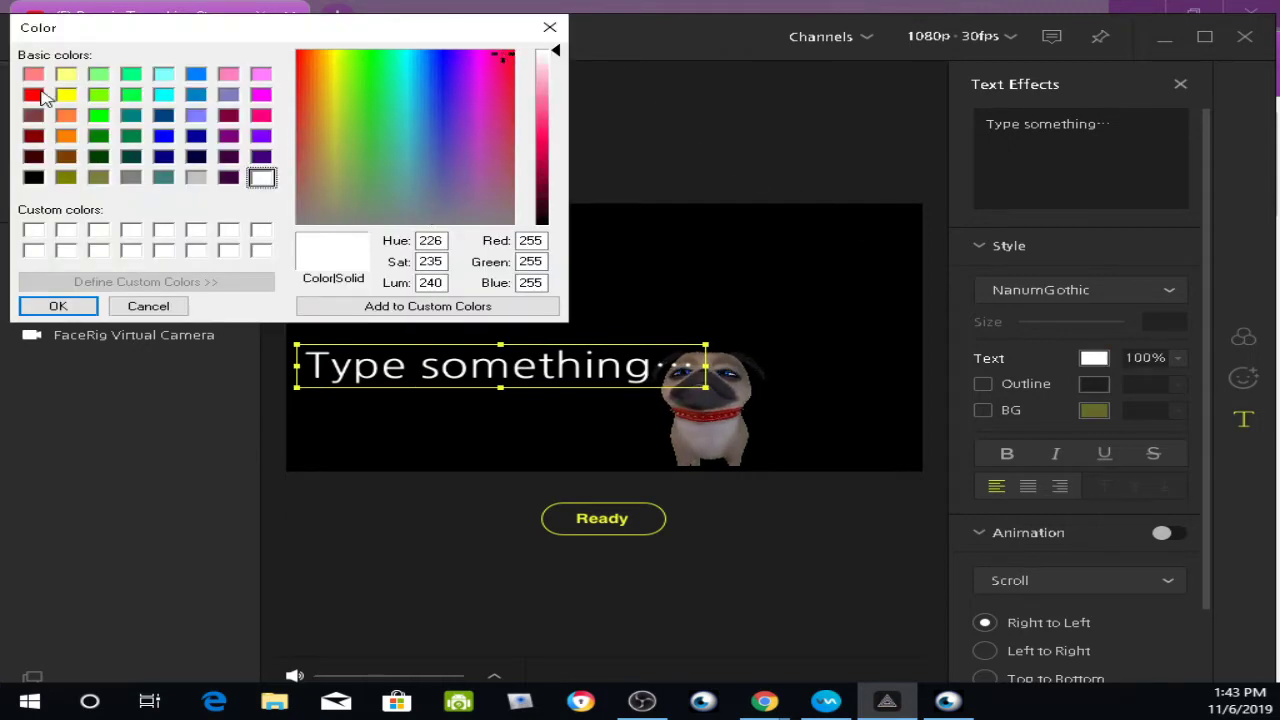
{"action": "left_click", "coordinate": [34, 95]}
{"action": "left_click", "coordinate": [80, 305]}
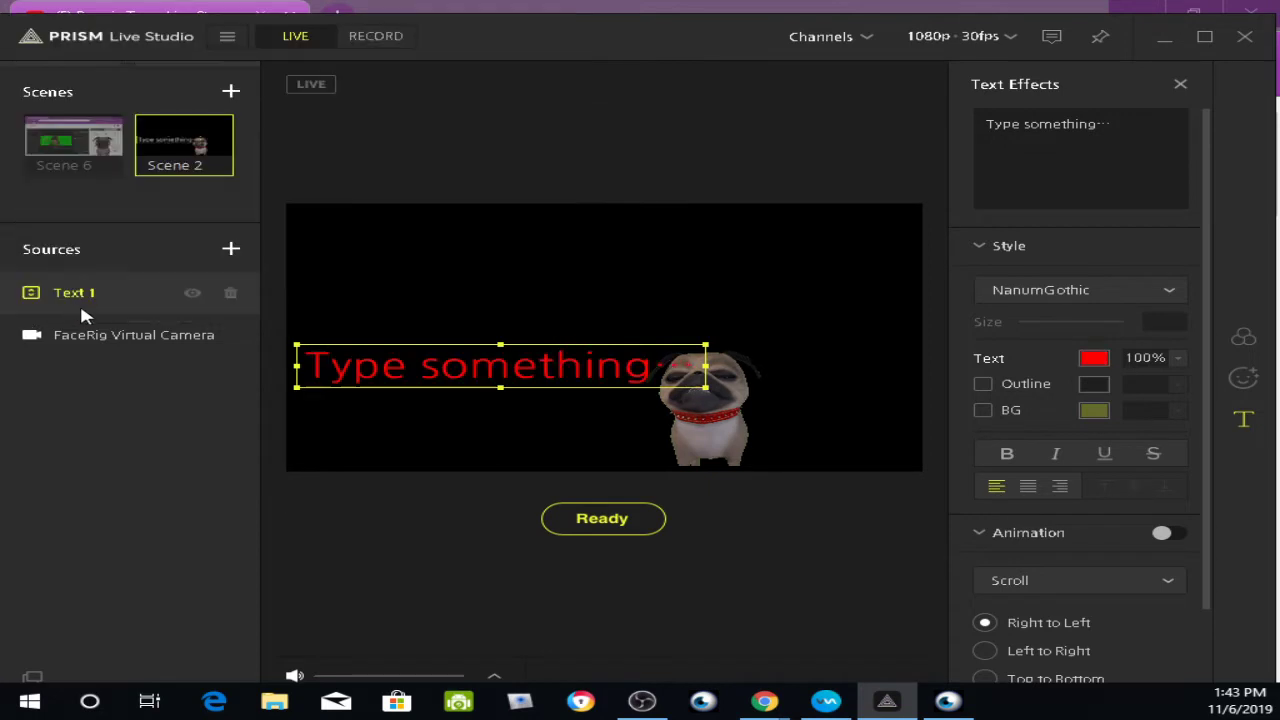
Move the red text to the upper part of the canvas and change its wording to "Boogie TYme".
{"action": "left_click_drag", "start_coordinate": [444, 374], "coordinate": [567, 247]}
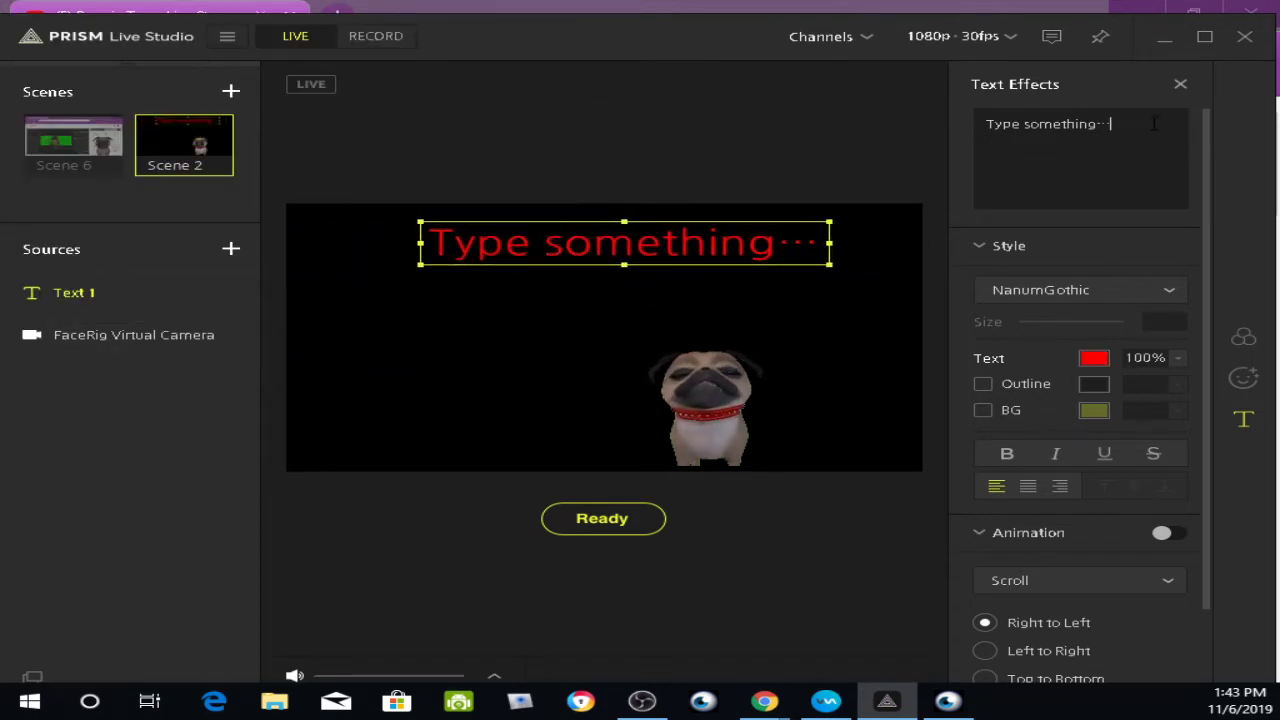
{"action": "left_click_drag", "start_coordinate": [1154, 123], "coordinate": [921, 130]}
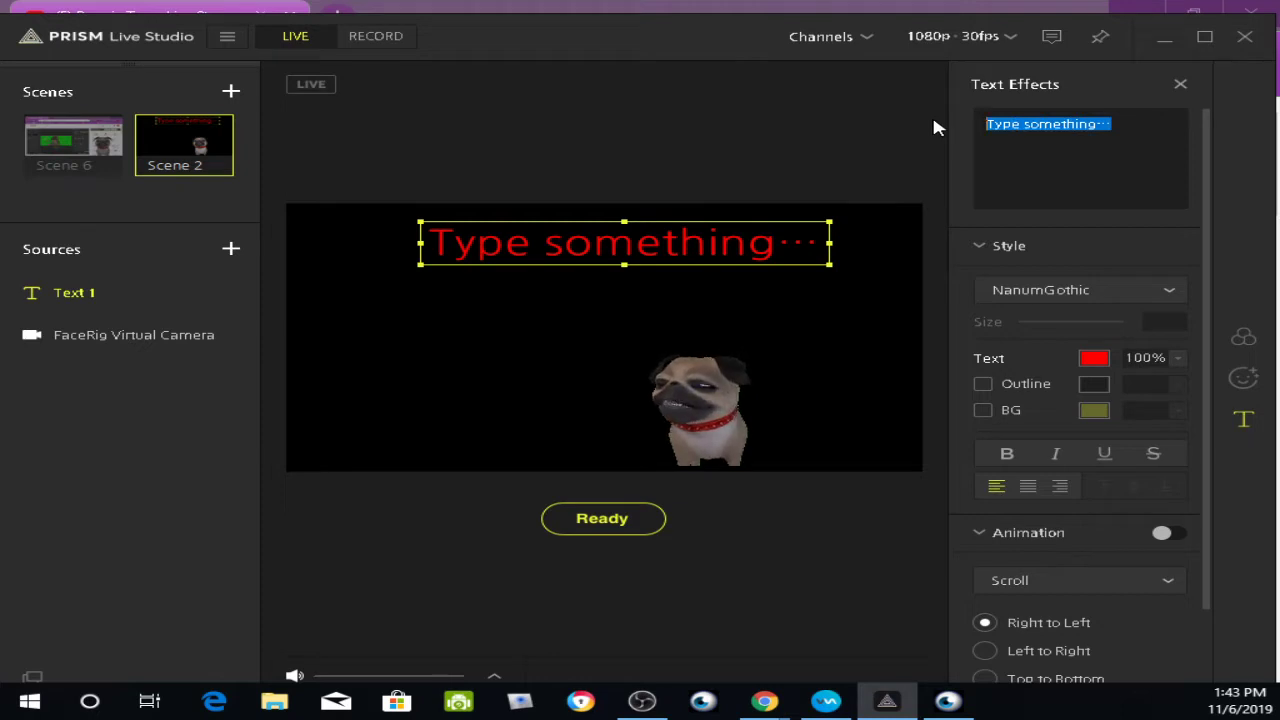
{"action": "type", "text": "Boogie TYme"}
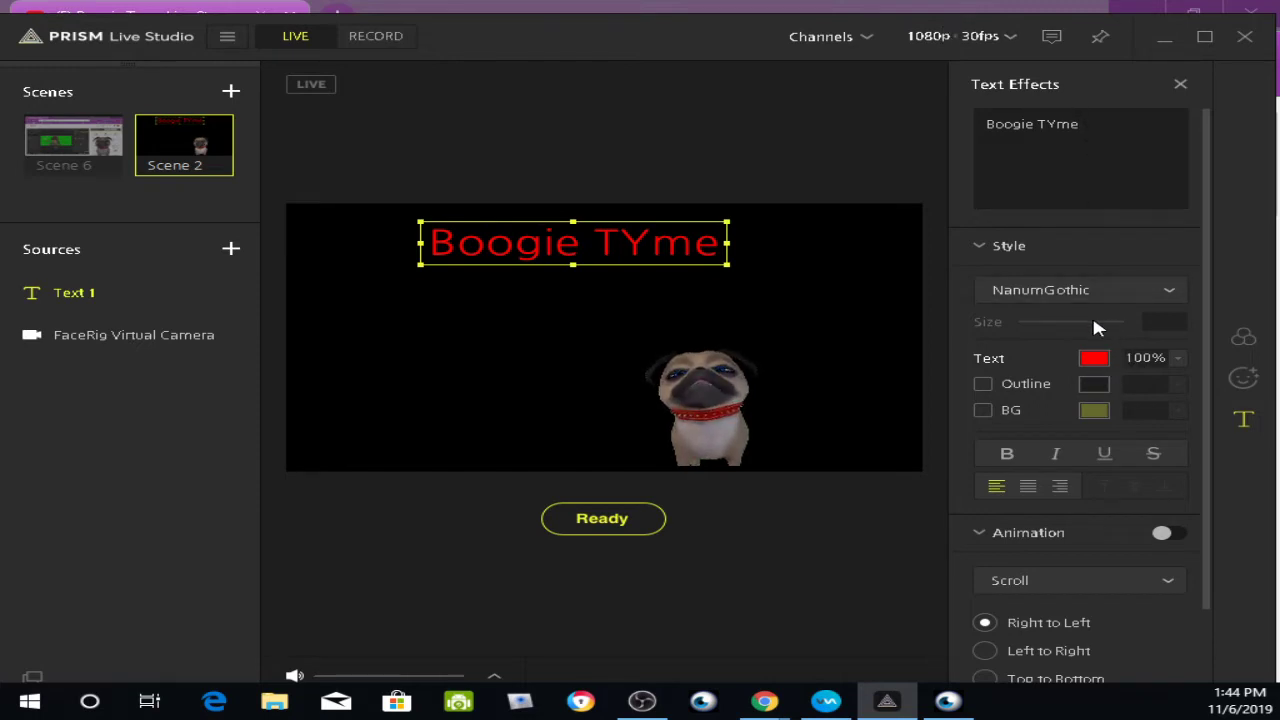
Change the "Boogie TYme" text's font to Algerian.
{"action": "scroll", "coordinate": [1095, 328], "scroll_direction": "down", "scroll_amount": 1}
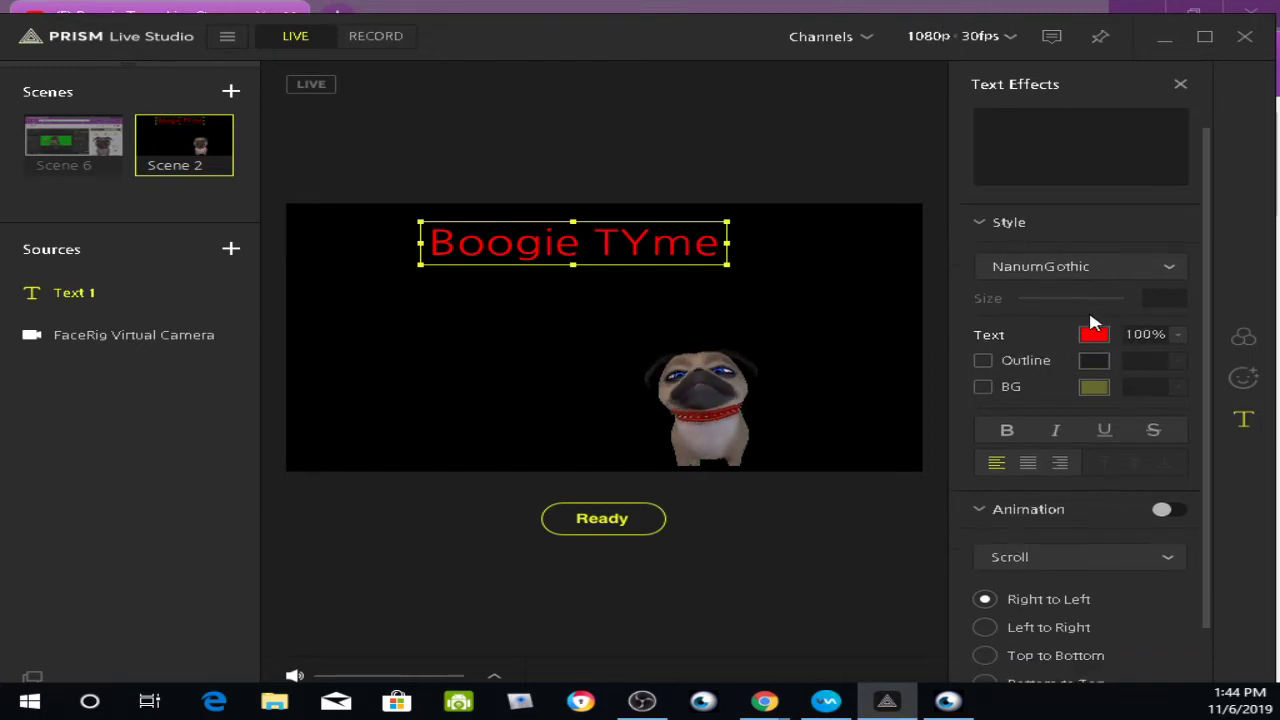
{"action": "left_click", "coordinate": [1170, 267]}
{"action": "left_click", "coordinate": [1063, 391]}
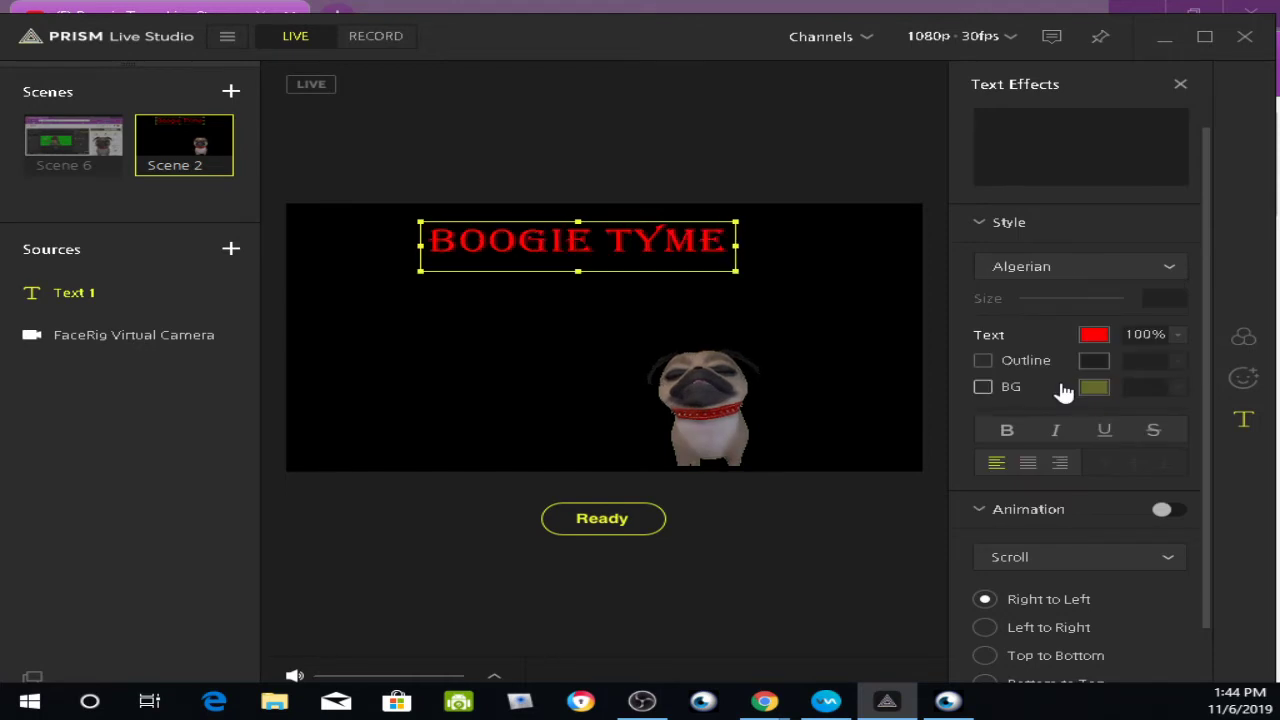
Turn on the text's right-to-left Scroll animation and set its speed to 1.
{"action": "scroll", "coordinate": [1090, 452], "scroll_direction": "down", "scroll_amount": 1}
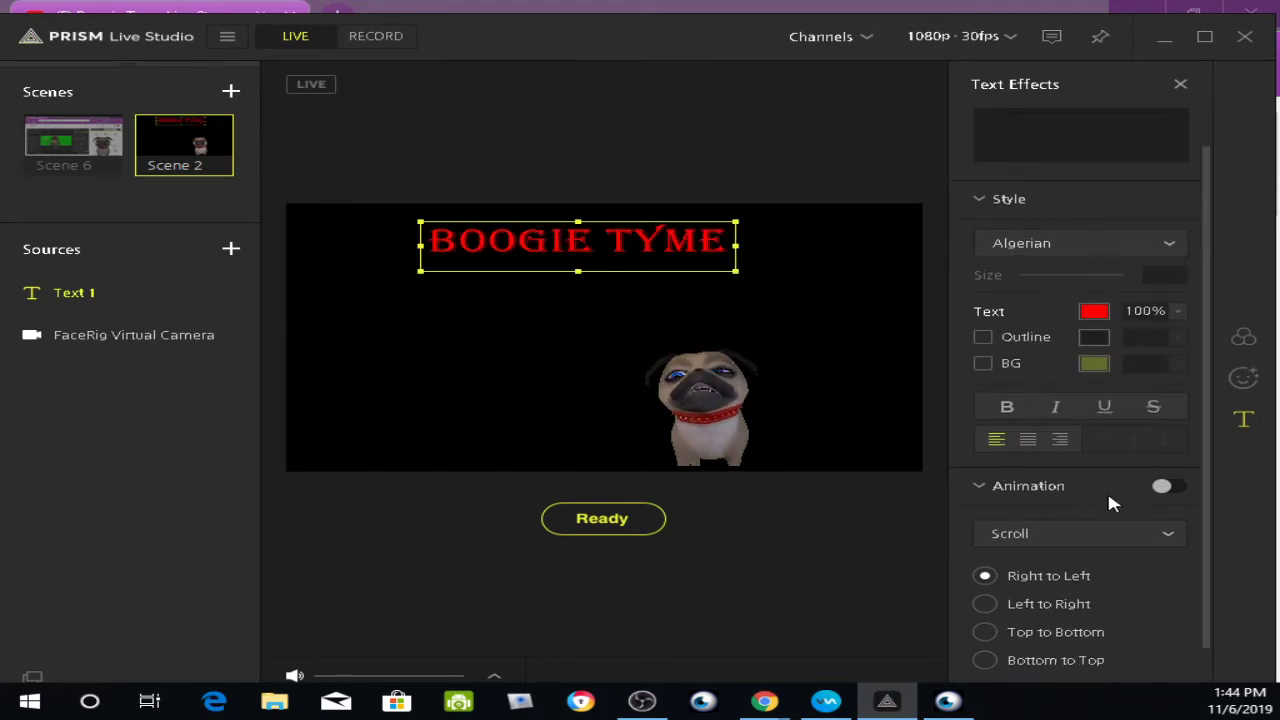
{"action": "left_click", "coordinate": [1174, 487]}
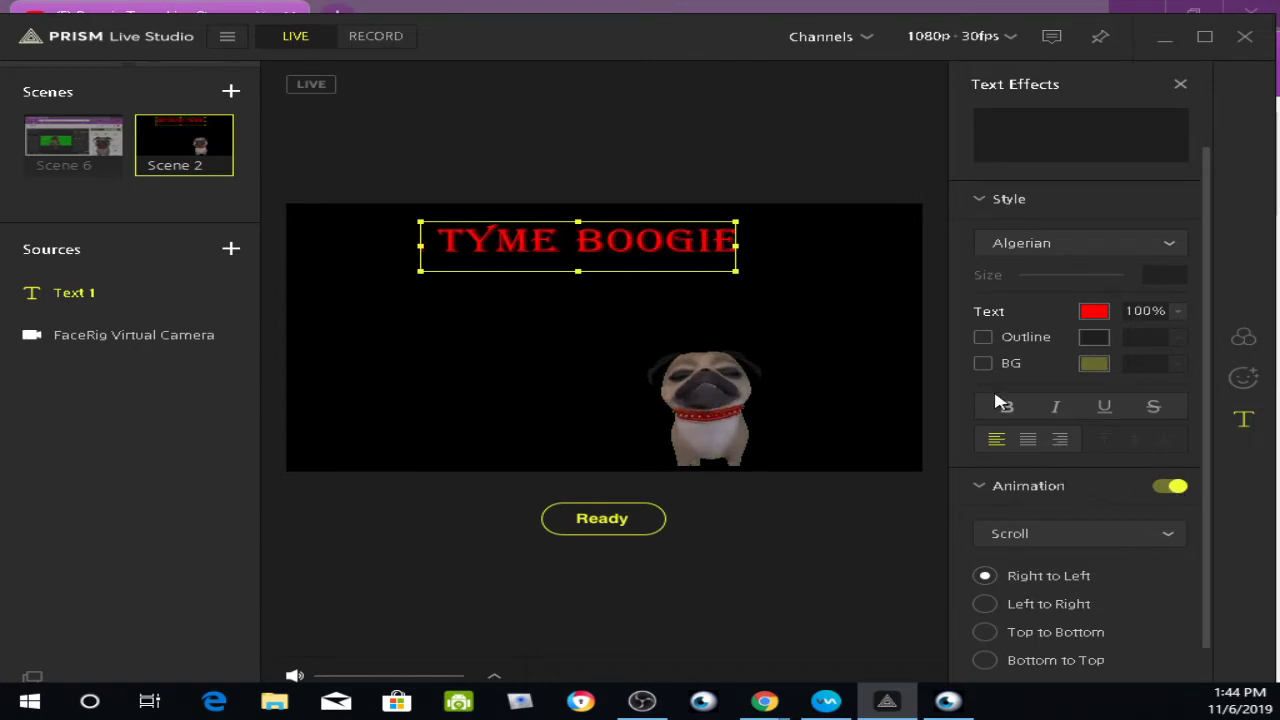
{"action": "scroll", "coordinate": [1073, 487], "scroll_direction": "down", "scroll_amount": 2}
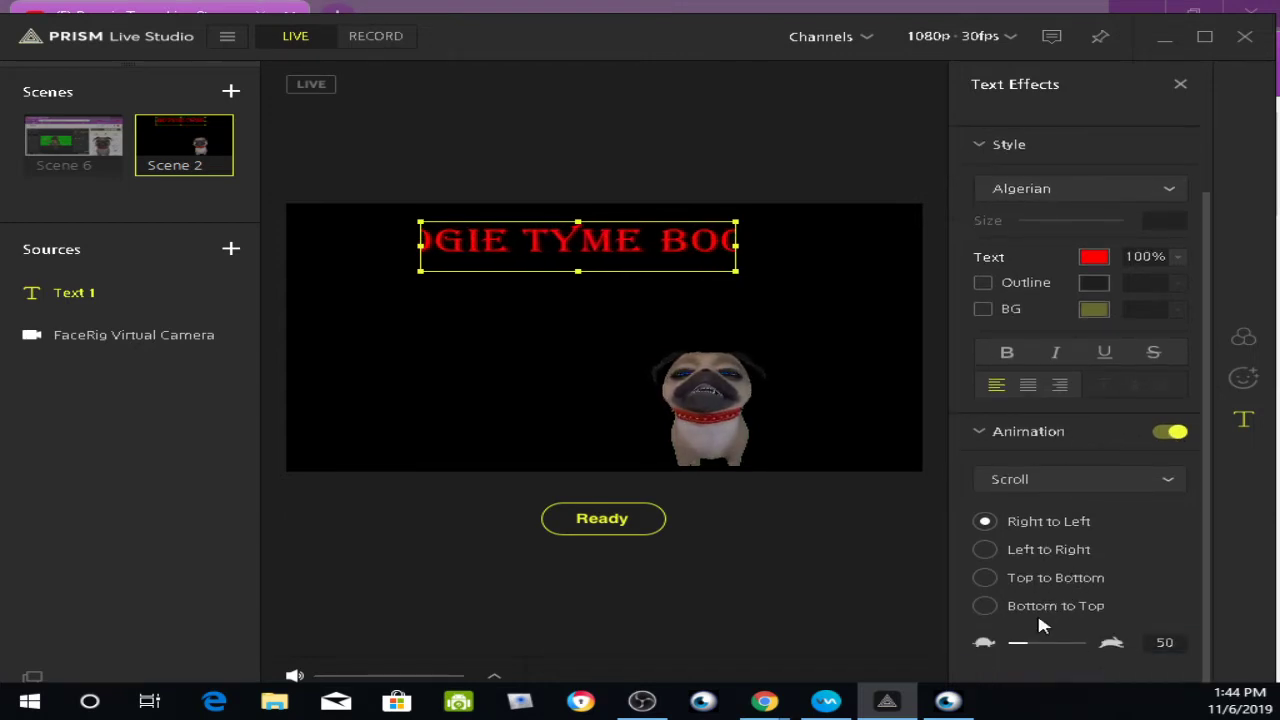
{"action": "left_click_drag", "start_coordinate": [1020, 645], "coordinate": [1015, 643]}
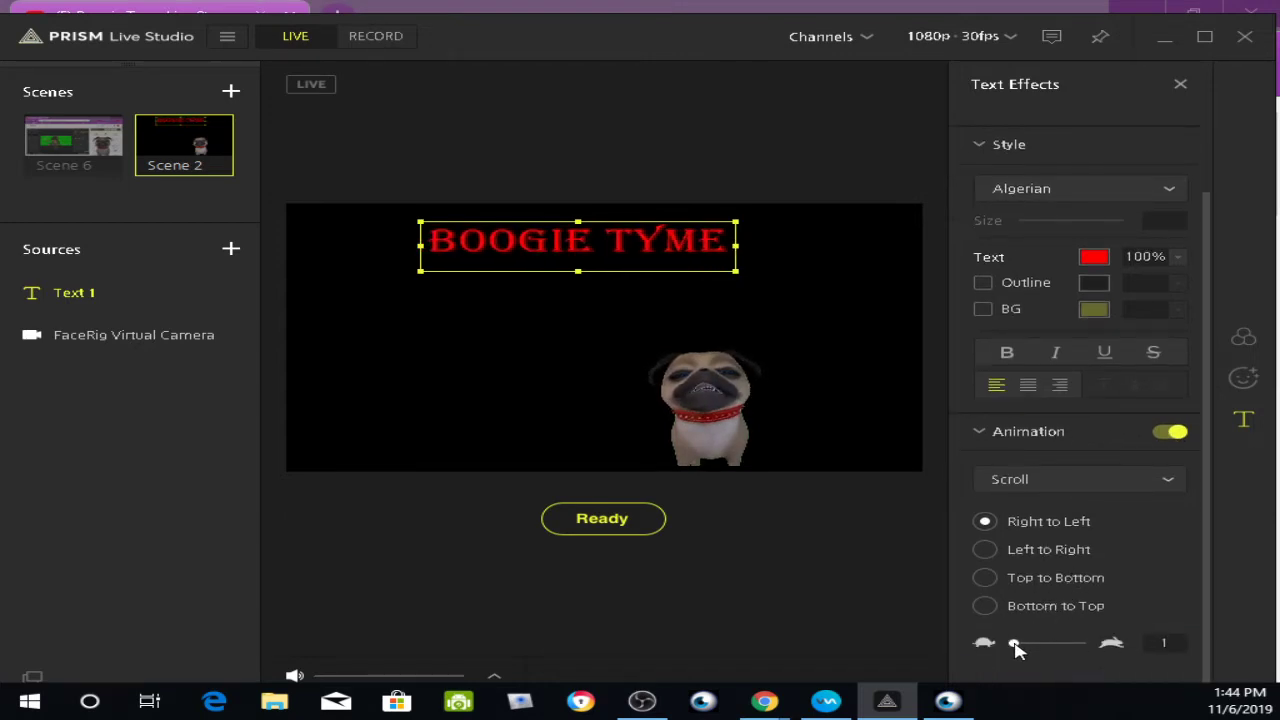
Add leading spaces before "Boogie TYme" and increase the scroll speed.
{"action": "scroll", "coordinate": [997, 528], "scroll_direction": "up", "scroll_amount": 4}
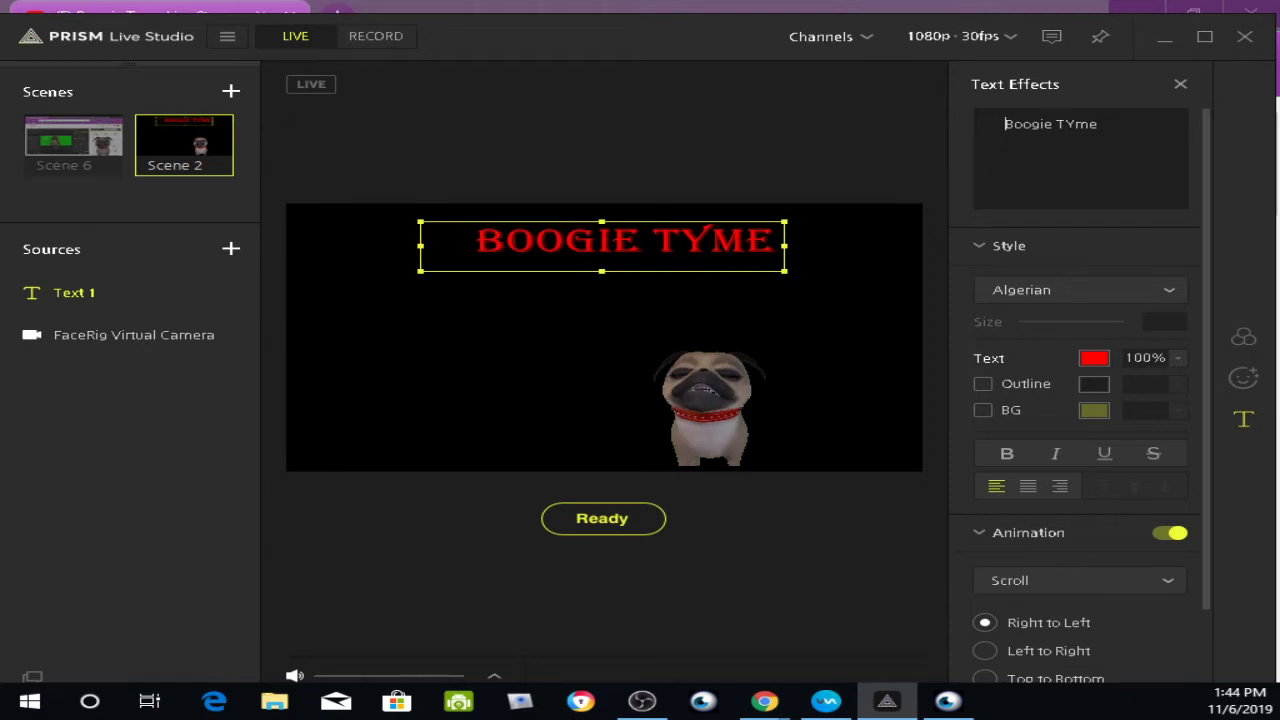
{"action": "scroll", "coordinate": [1118, 550], "scroll_direction": "down", "scroll_amount": 4}
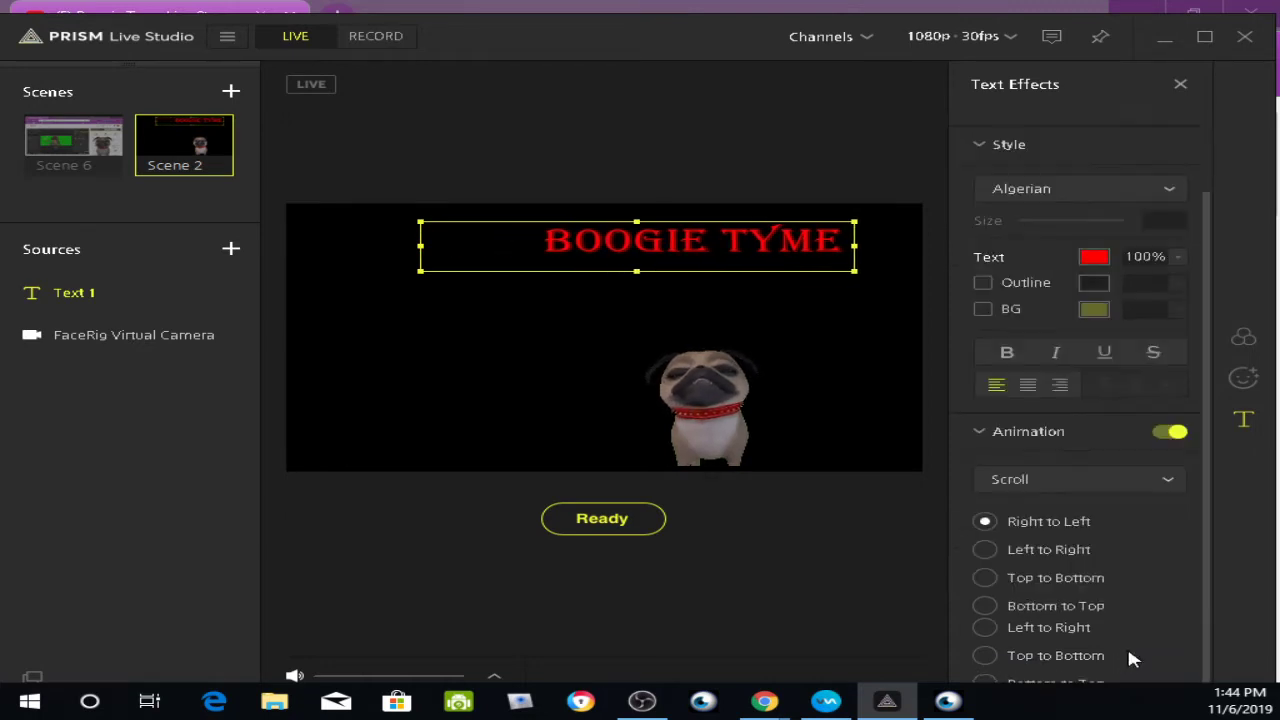
{"action": "left_click_drag", "start_coordinate": [1013, 645], "coordinate": [1024, 647]}
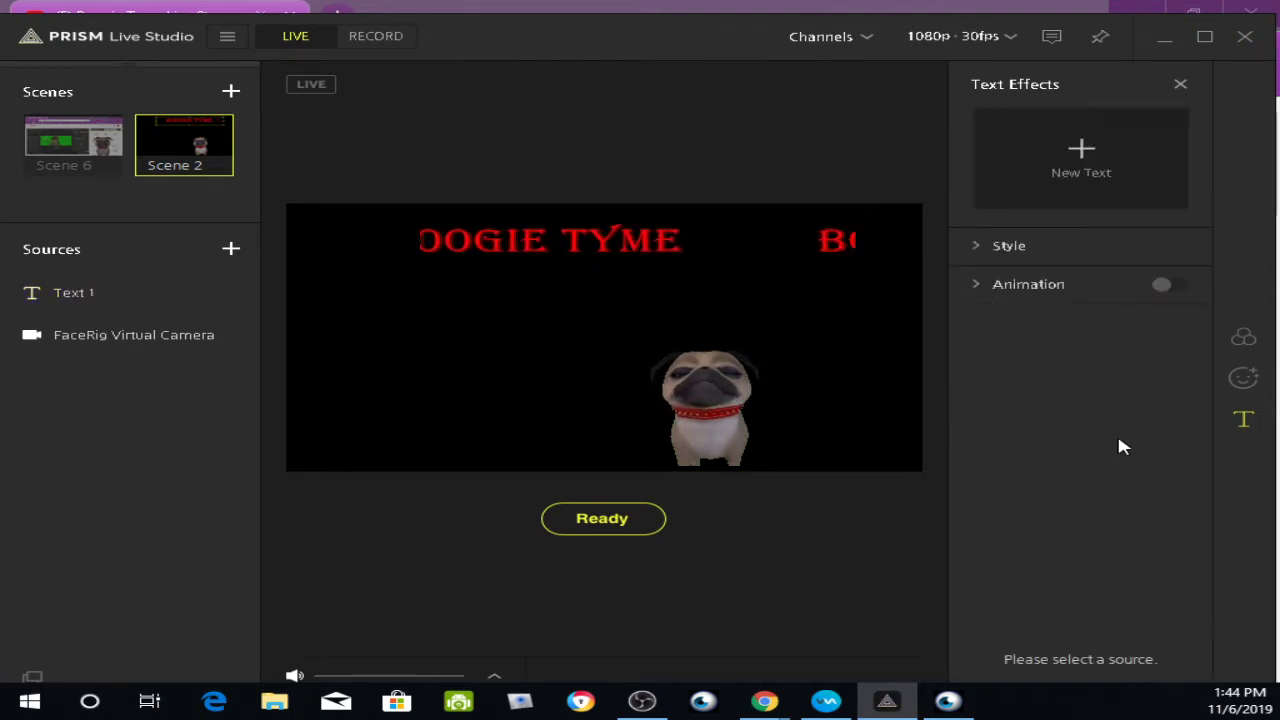
Change the "Boogie TYme" text's animation from Scroll to Blink.
{"action": "left_click", "coordinate": [1031, 283]}
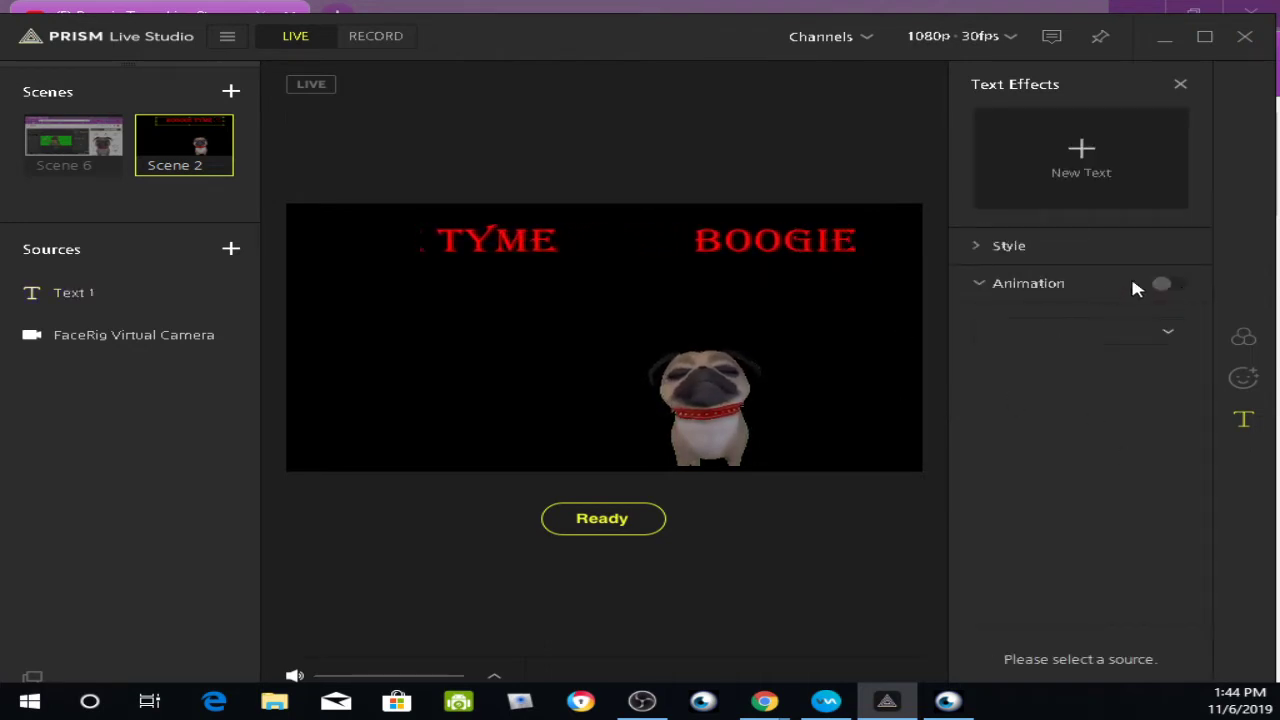
{"action": "left_click", "coordinate": [762, 246]}
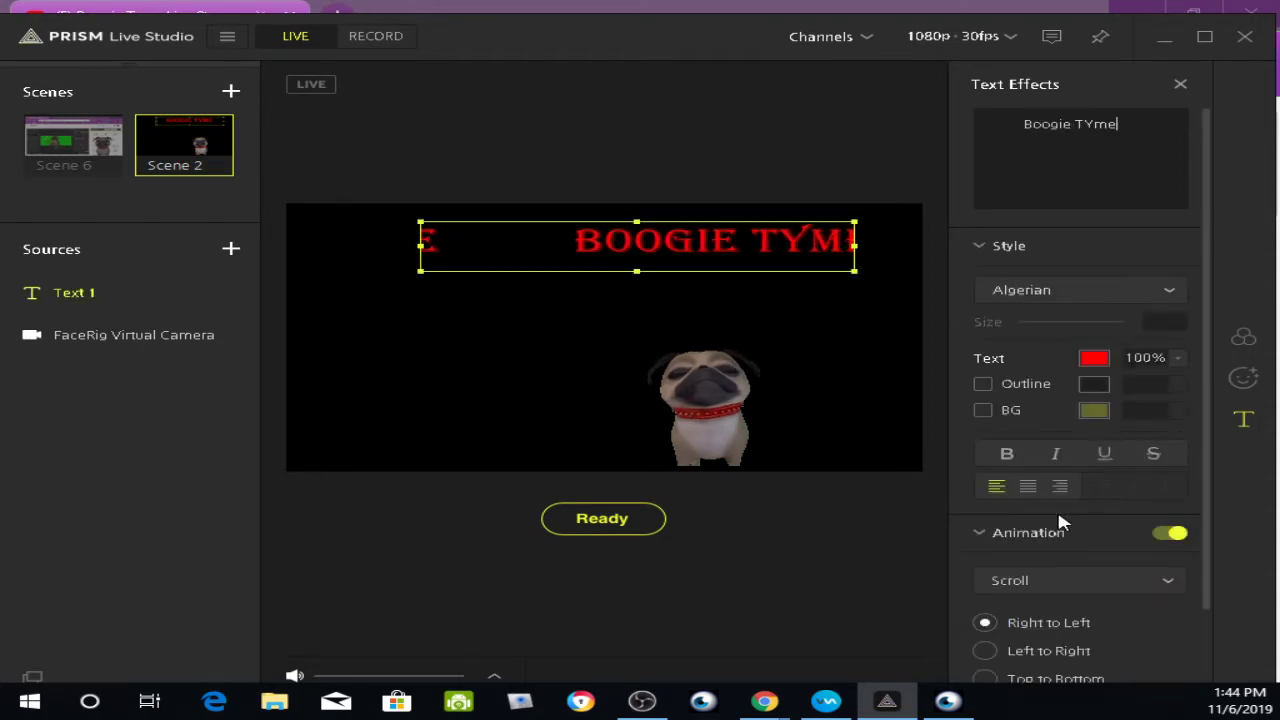
{"action": "left_click", "coordinate": [1048, 580]}
{"action": "left_click", "coordinate": [1028, 634]}
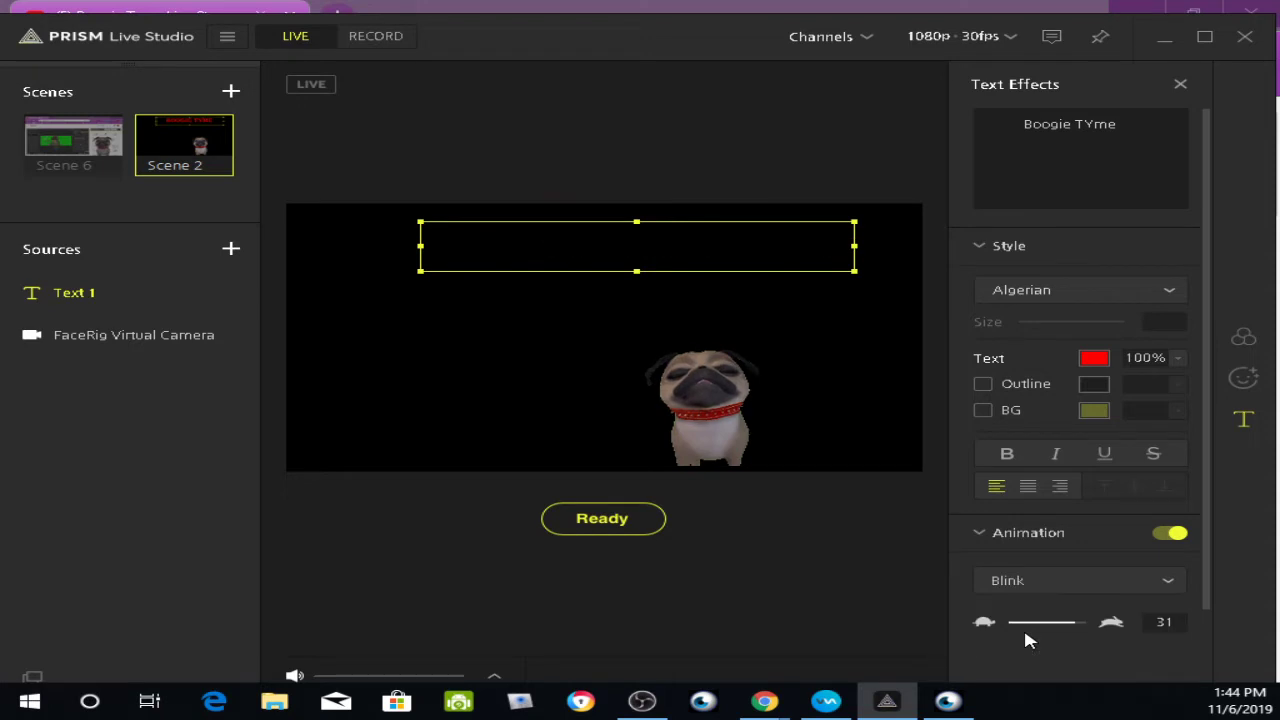
{"action": "left_click", "coordinate": [894, 460]}
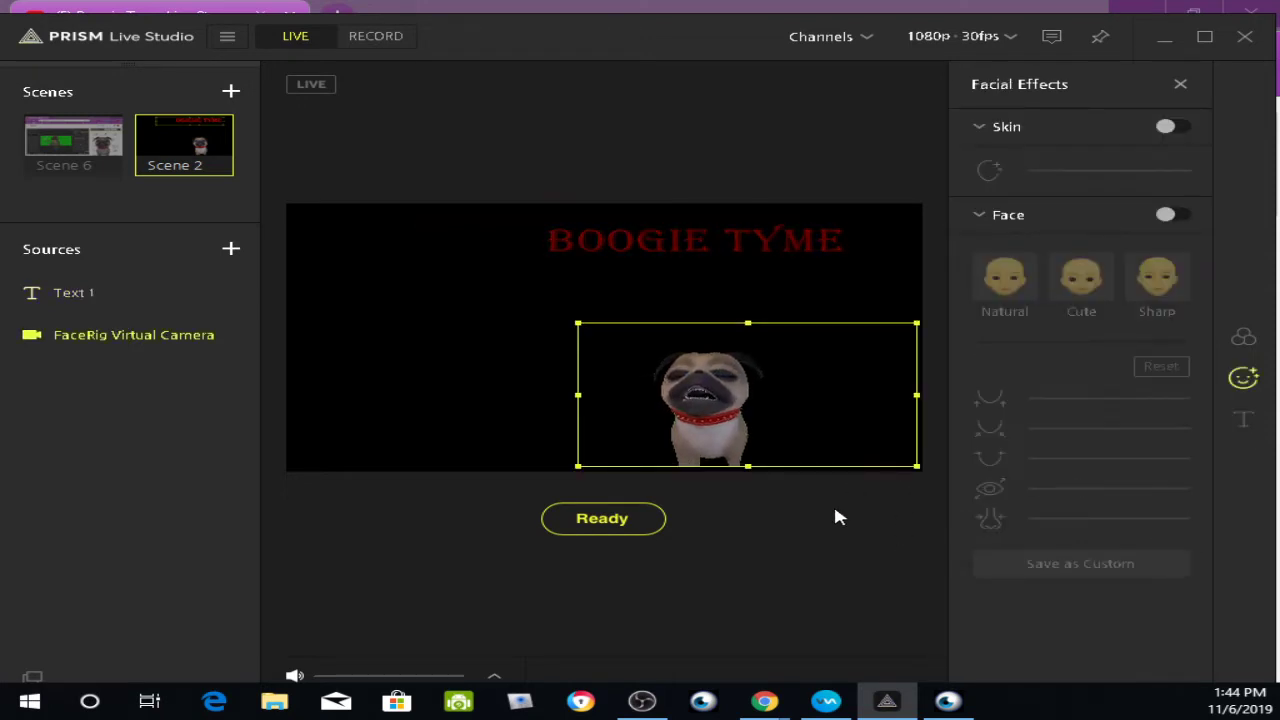
Add a full-window capture of the Boogie Tyme Live Stream YouTube window and place it in the canvas's upper-left area.
{"action": "left_click", "coordinate": [230, 250]}
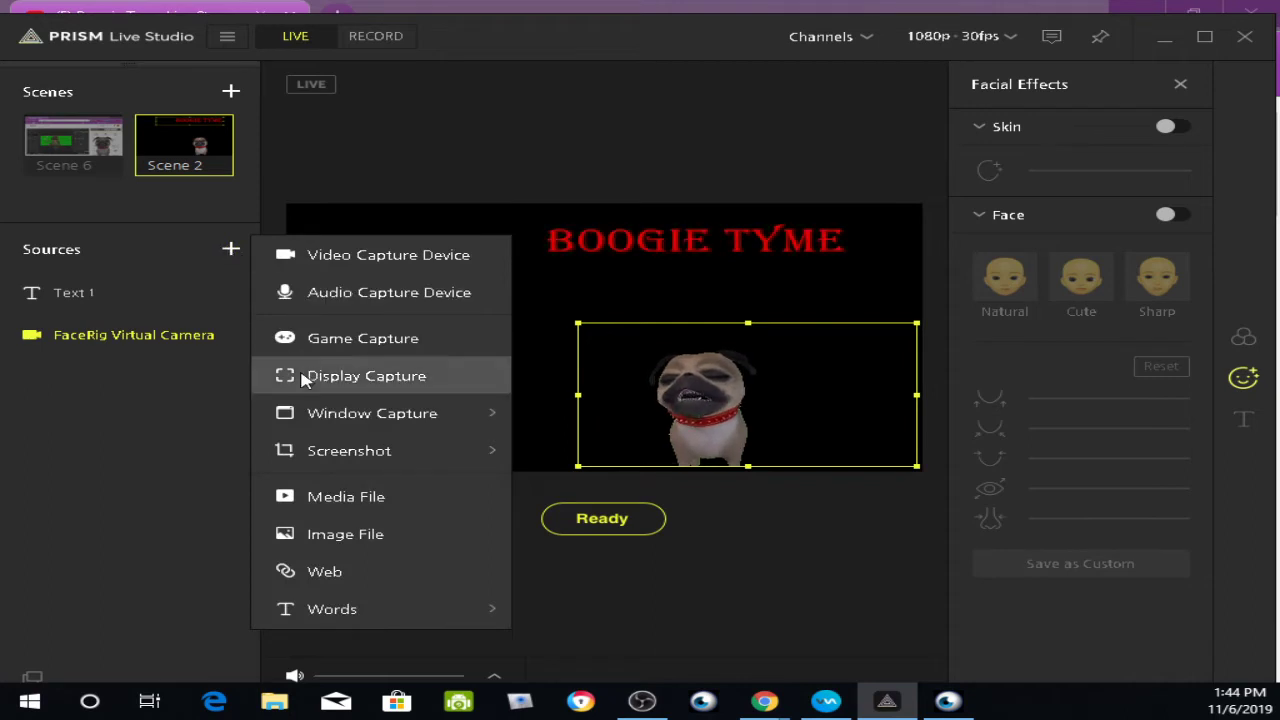
{"action": "mouse_move", "coordinate": [360, 415]}
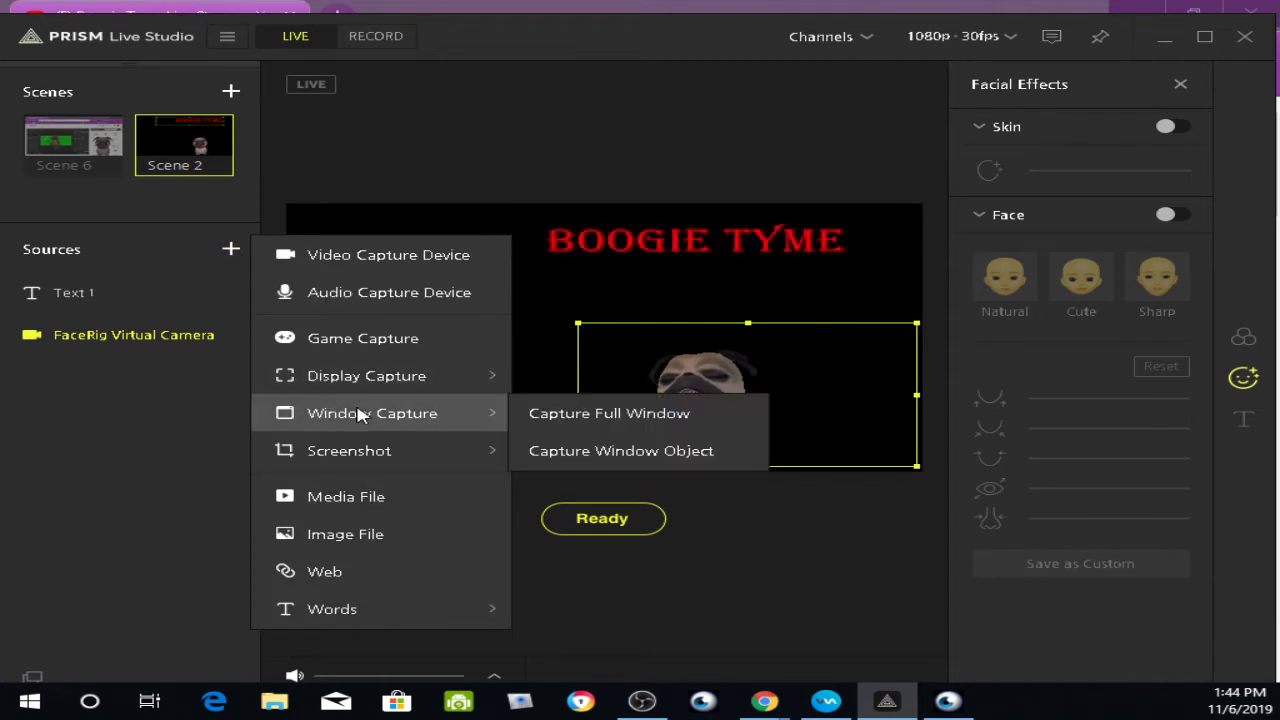
{"action": "left_click", "coordinate": [599, 414]}
{"action": "left_click", "coordinate": [600, 410]}
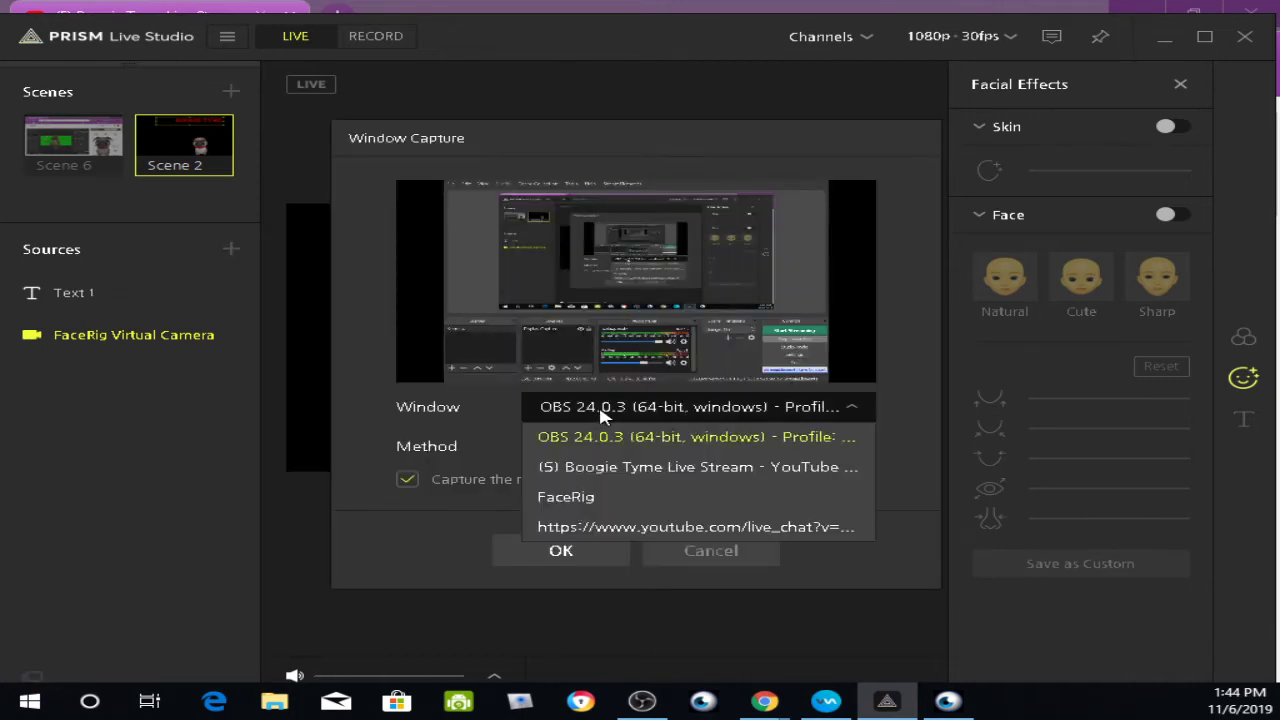
{"action": "left_click", "coordinate": [617, 466]}
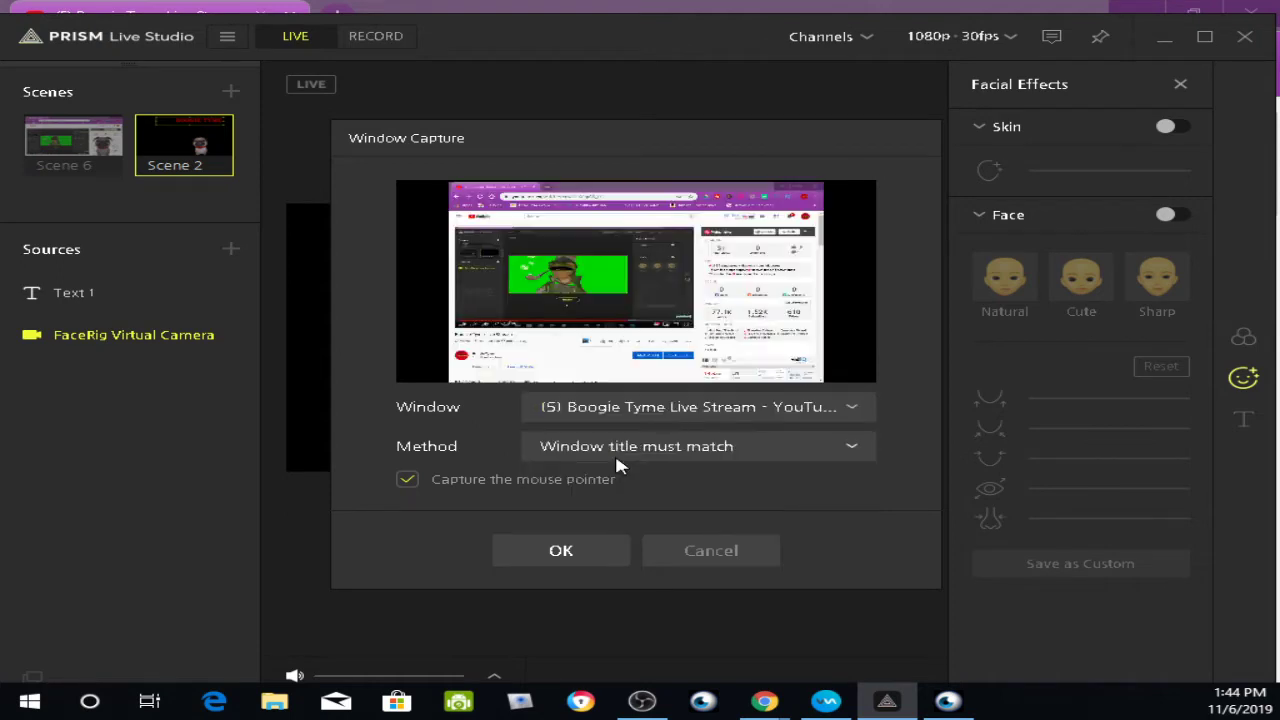
{"action": "left_click", "coordinate": [532, 550]}
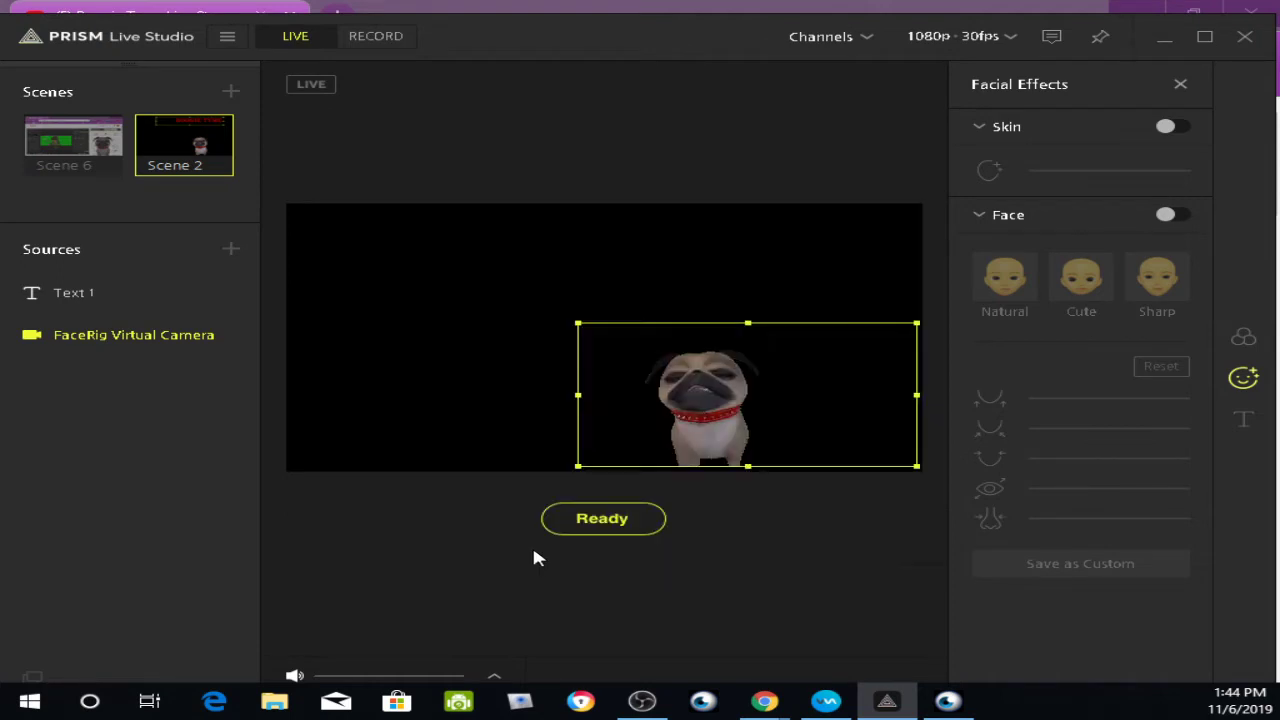
{"action": "left_click_drag", "start_coordinate": [618, 352], "coordinate": [586, 346]}
{"action": "left_click_drag", "start_coordinate": [520, 375], "coordinate": [521, 322]}
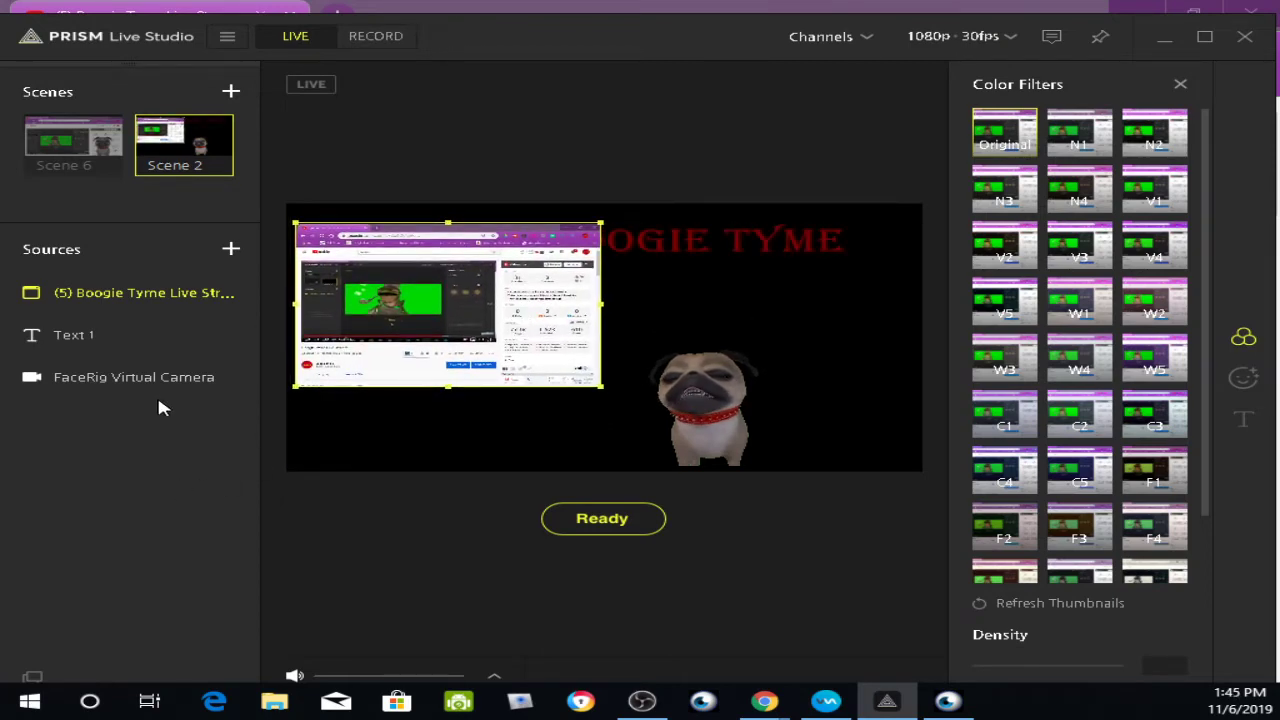
Reorder the sources so the FaceRig Virtual Camera comes first, Text 1 second and the YouTube window capture last.
{"action": "left_click", "coordinate": [63, 331]}
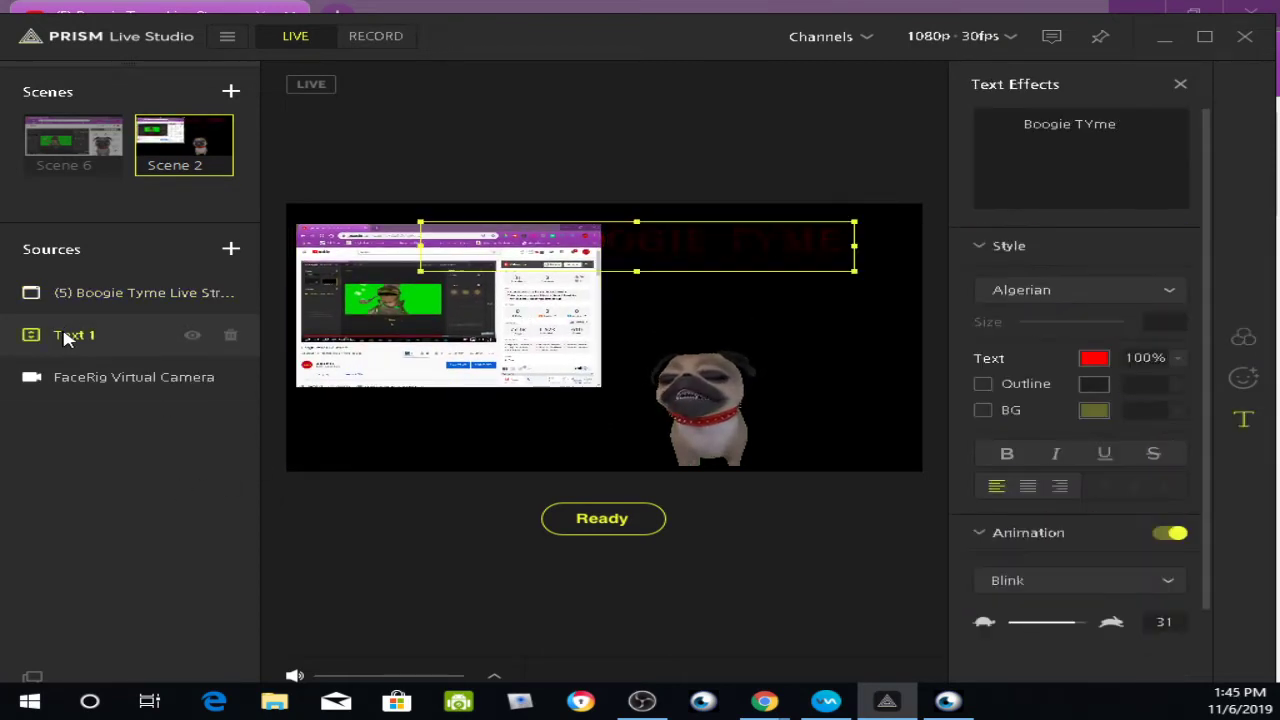
{"action": "left_click_drag", "start_coordinate": [63, 331], "coordinate": [76, 251]}
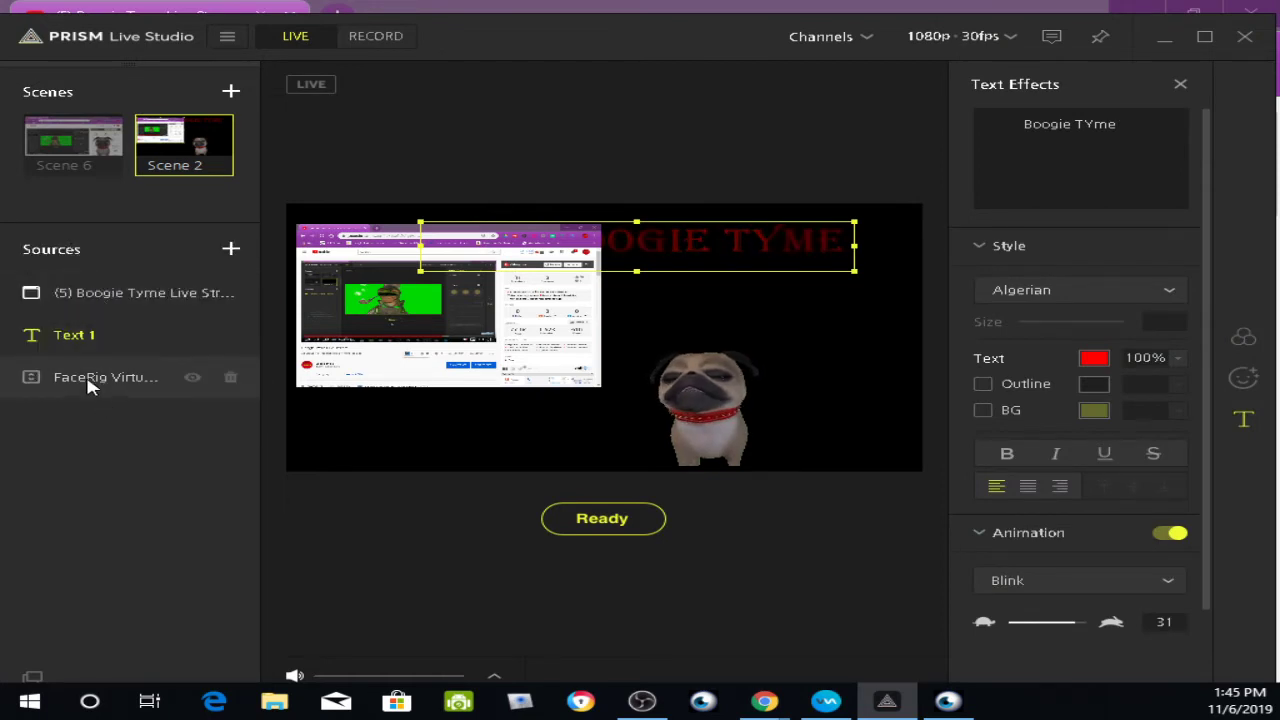
{"action": "left_click_drag", "start_coordinate": [86, 323], "coordinate": [97, 293]}
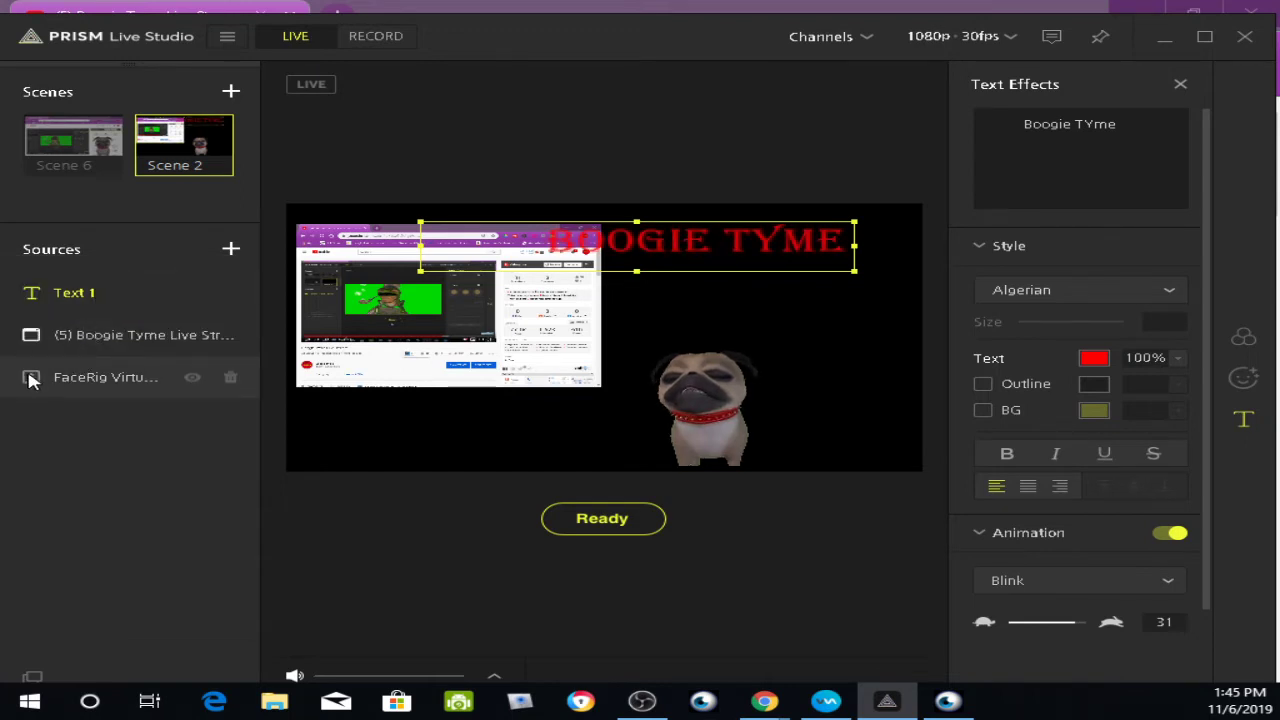
{"action": "left_click", "coordinate": [33, 378]}
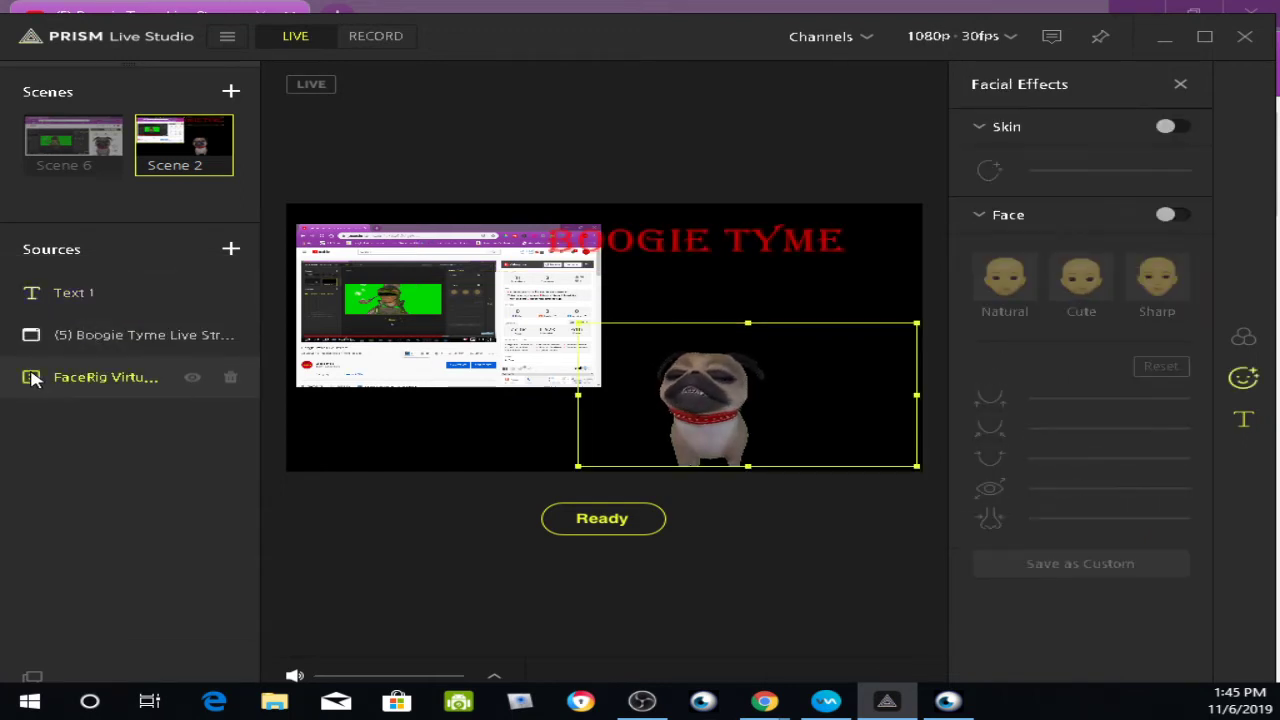
{"action": "left_click_drag", "start_coordinate": [33, 378], "coordinate": [83, 248]}
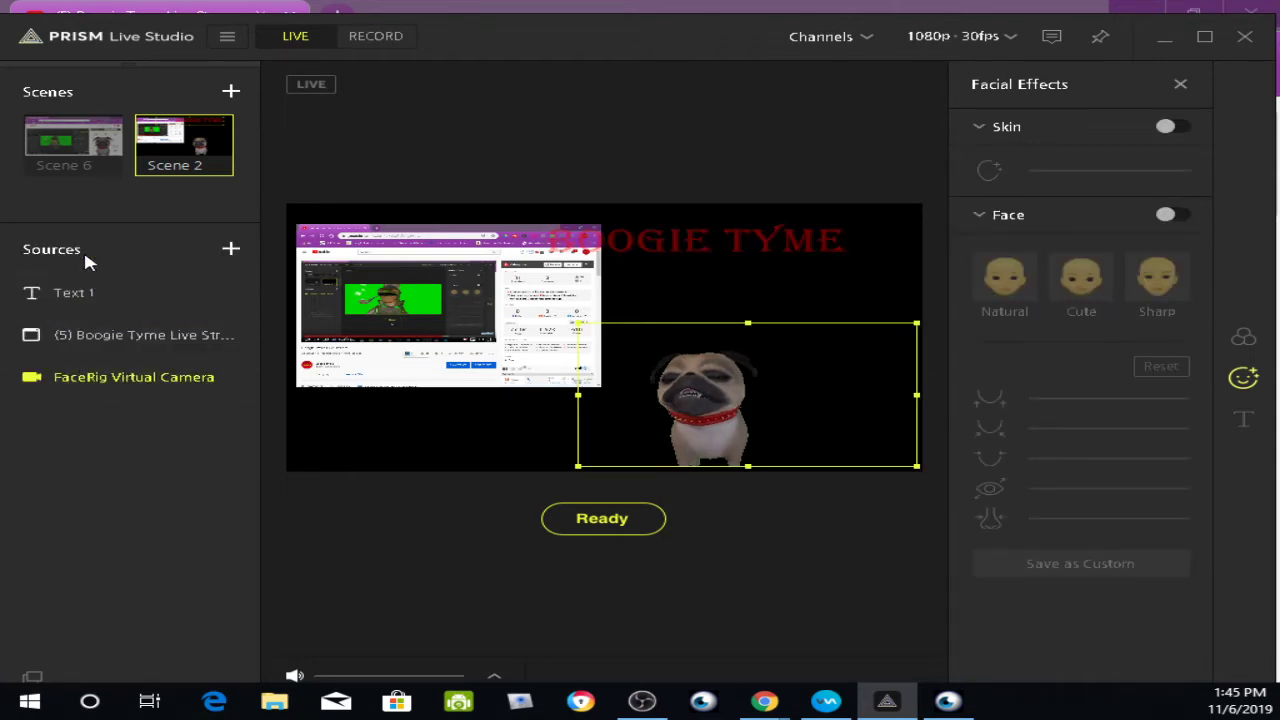
{"action": "left_click_drag", "start_coordinate": [100, 374], "coordinate": [131, 294]}
{"action": "left_click_drag", "start_coordinate": [110, 336], "coordinate": [100, 305]}
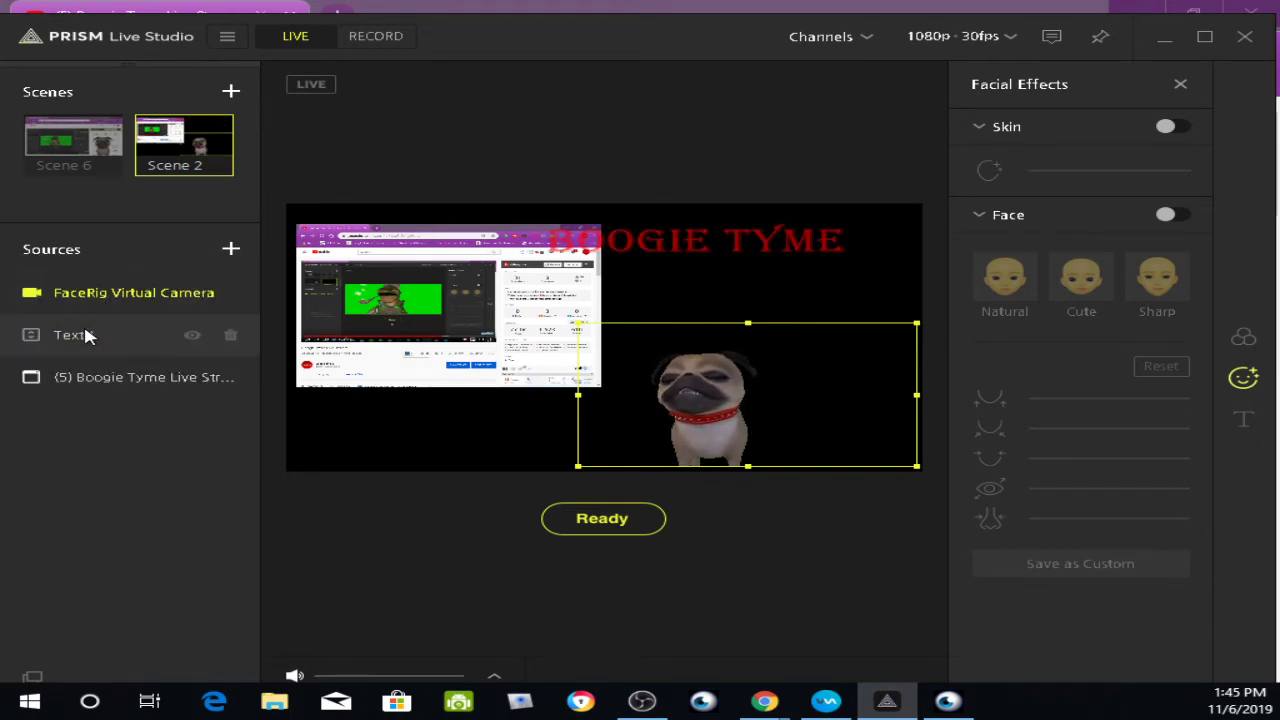
Enlarge the YouTube window capture across most of the canvas and move the blinking text down over its video area.
{"action": "left_click", "coordinate": [595, 390]}
{"action": "left_click", "coordinate": [575, 380]}
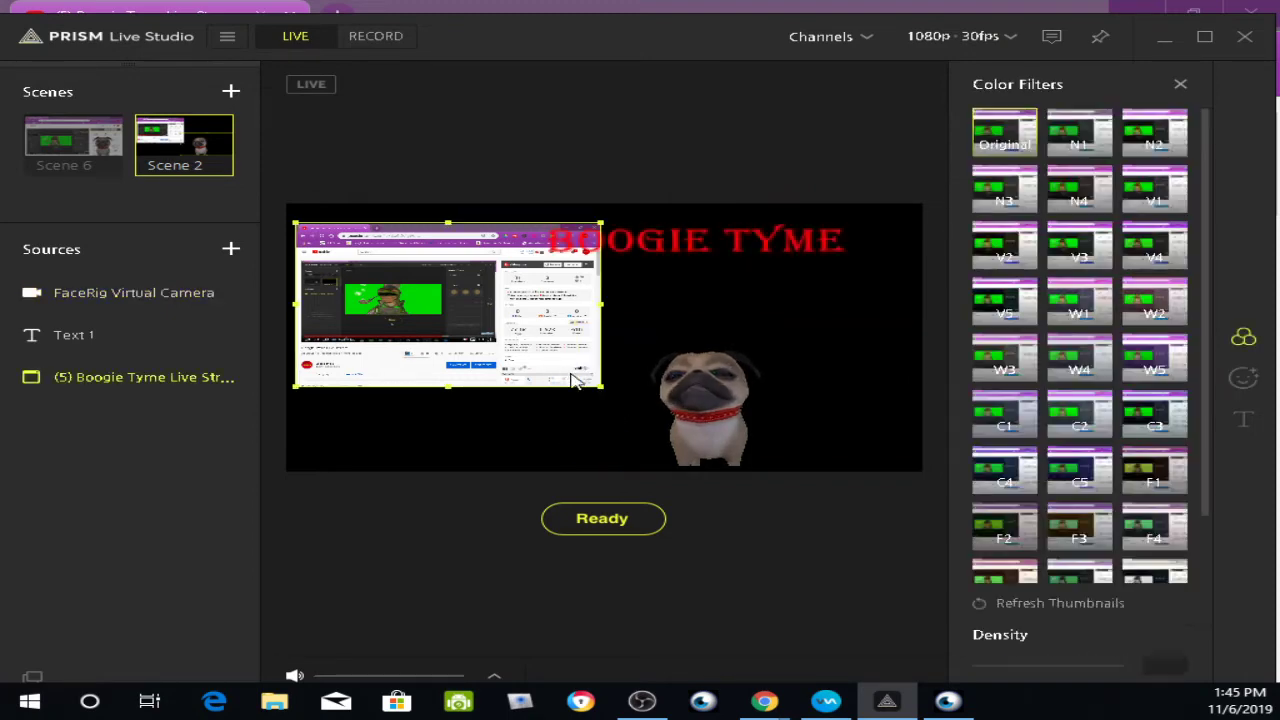
{"action": "left_click_drag", "start_coordinate": [603, 390], "coordinate": [828, 433]}
{"action": "left_click", "coordinate": [693, 252]}
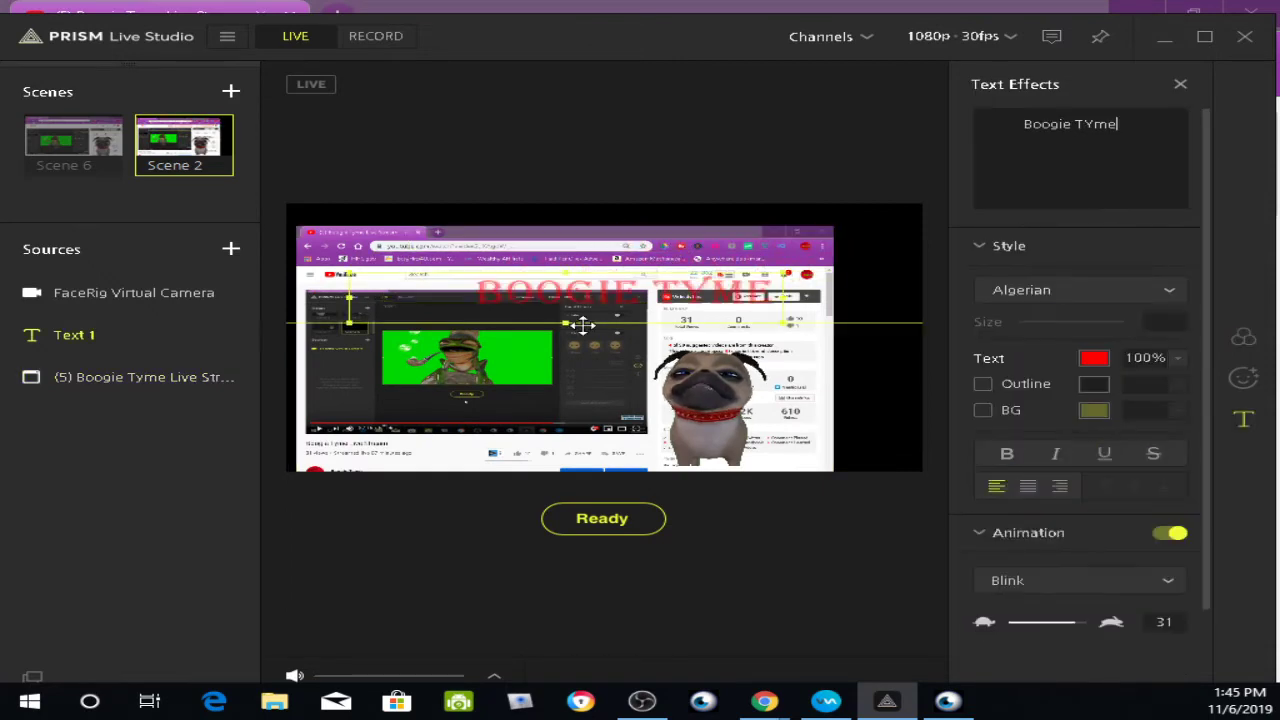
{"action": "left_click_drag", "start_coordinate": [693, 252], "coordinate": [521, 404]}
{"action": "left_click", "coordinate": [525, 348]}
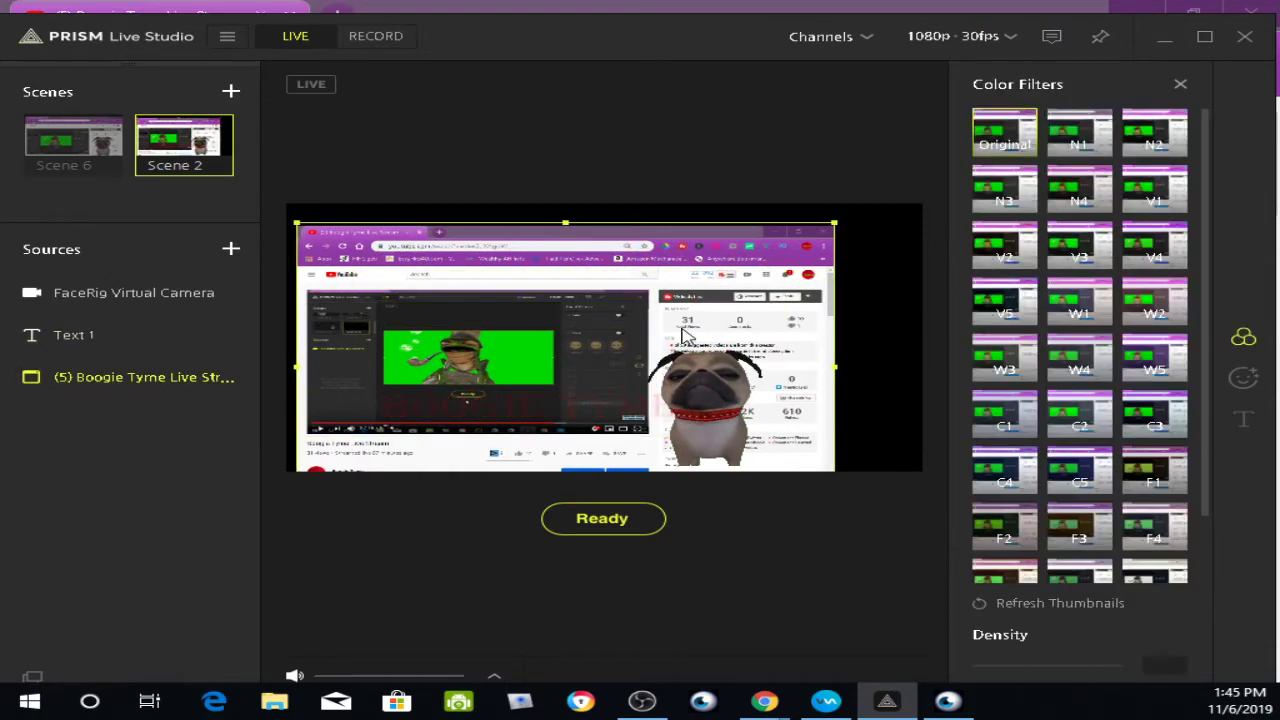
Add a third scene.
{"action": "left_click", "coordinate": [230, 93]}
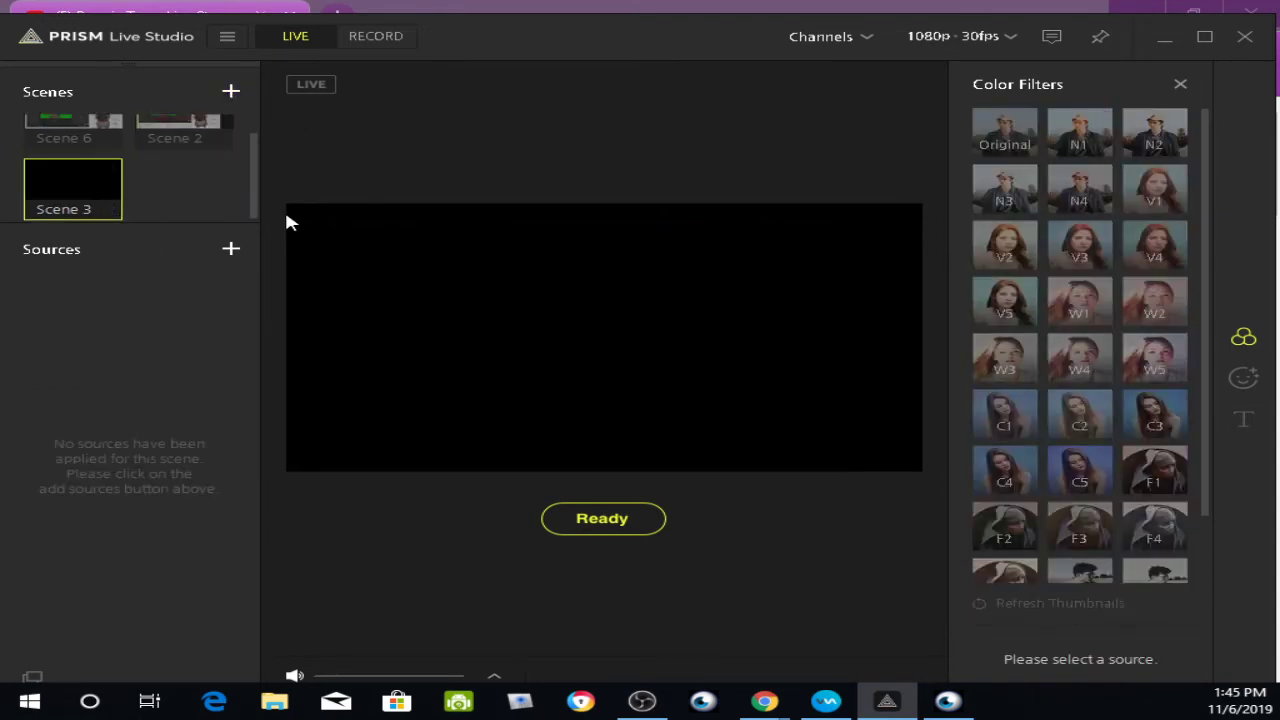
Add the FaceRig Virtual Camera to Scene 3 as a video capture device.
{"action": "left_click", "coordinate": [231, 250]}
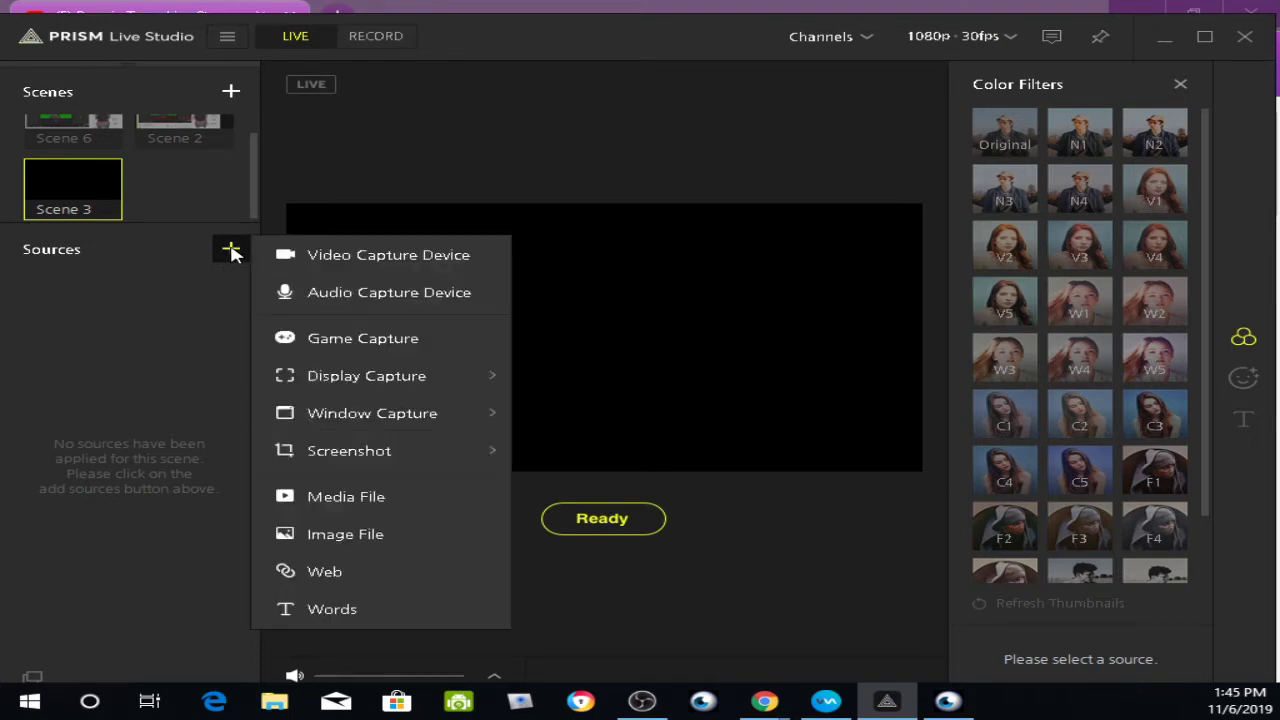
{"action": "left_click", "coordinate": [397, 258]}
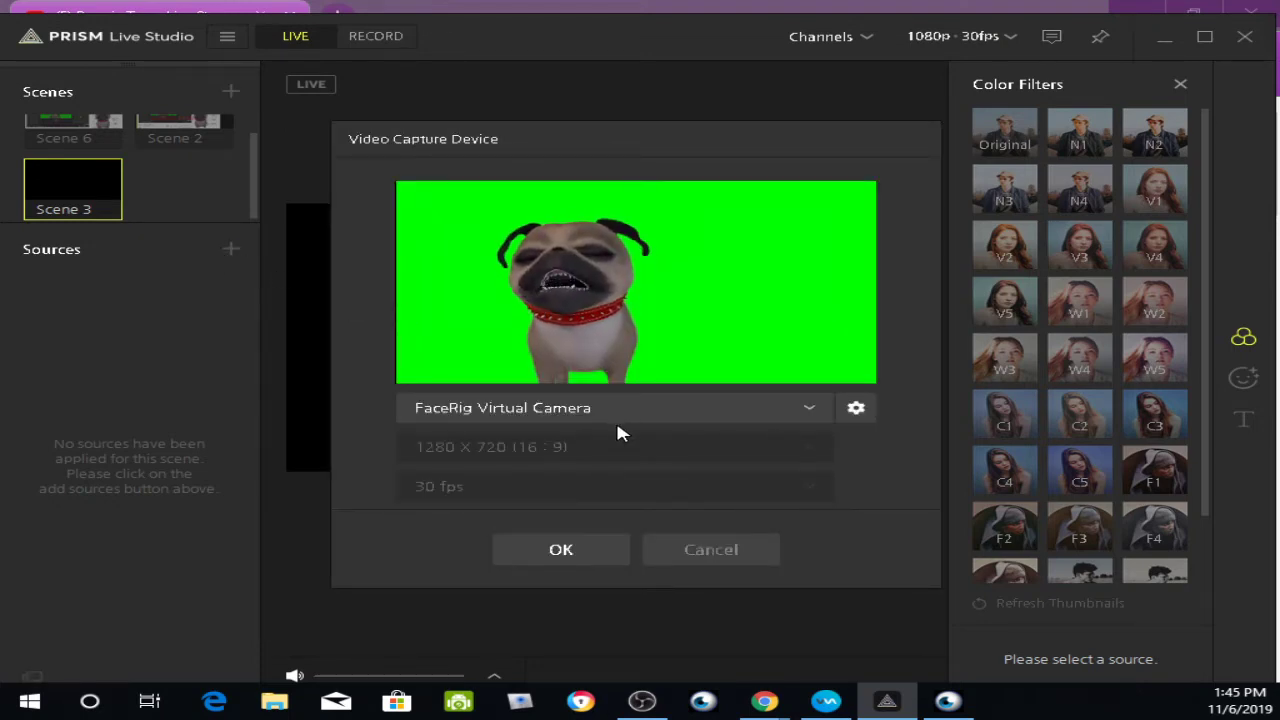
{"action": "left_click", "coordinate": [560, 550]}
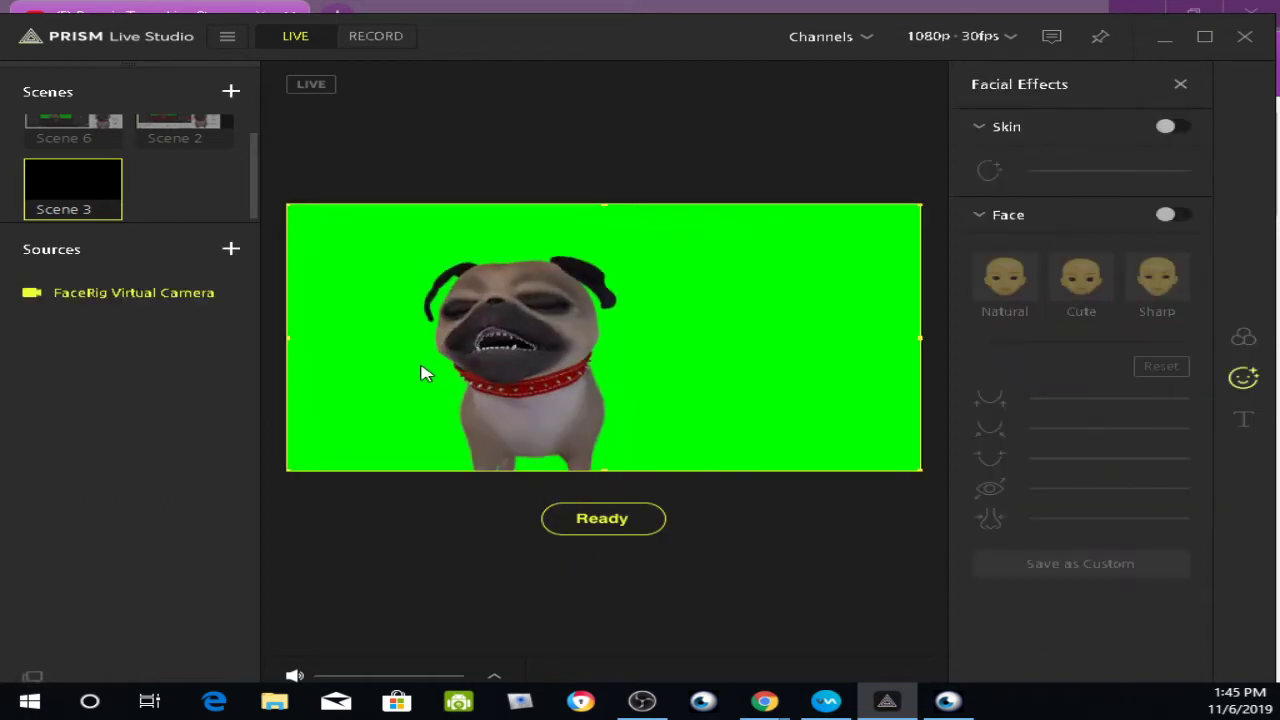
Enable the green chroma key on the FaceRig camera and shrink it into the canvas's upper-right quarter.
{"action": "right_click", "coordinate": [422, 372]}
{"action": "left_click", "coordinate": [455, 258]}
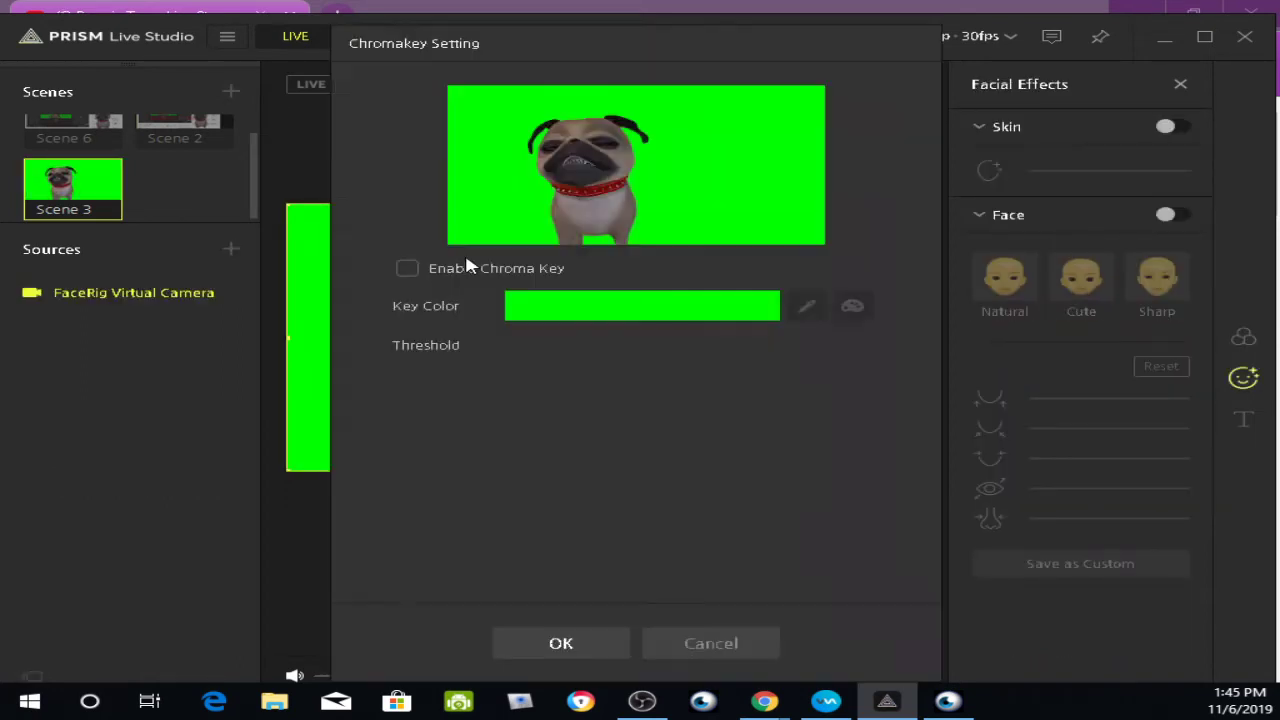
{"action": "left_click", "coordinate": [408, 270]}
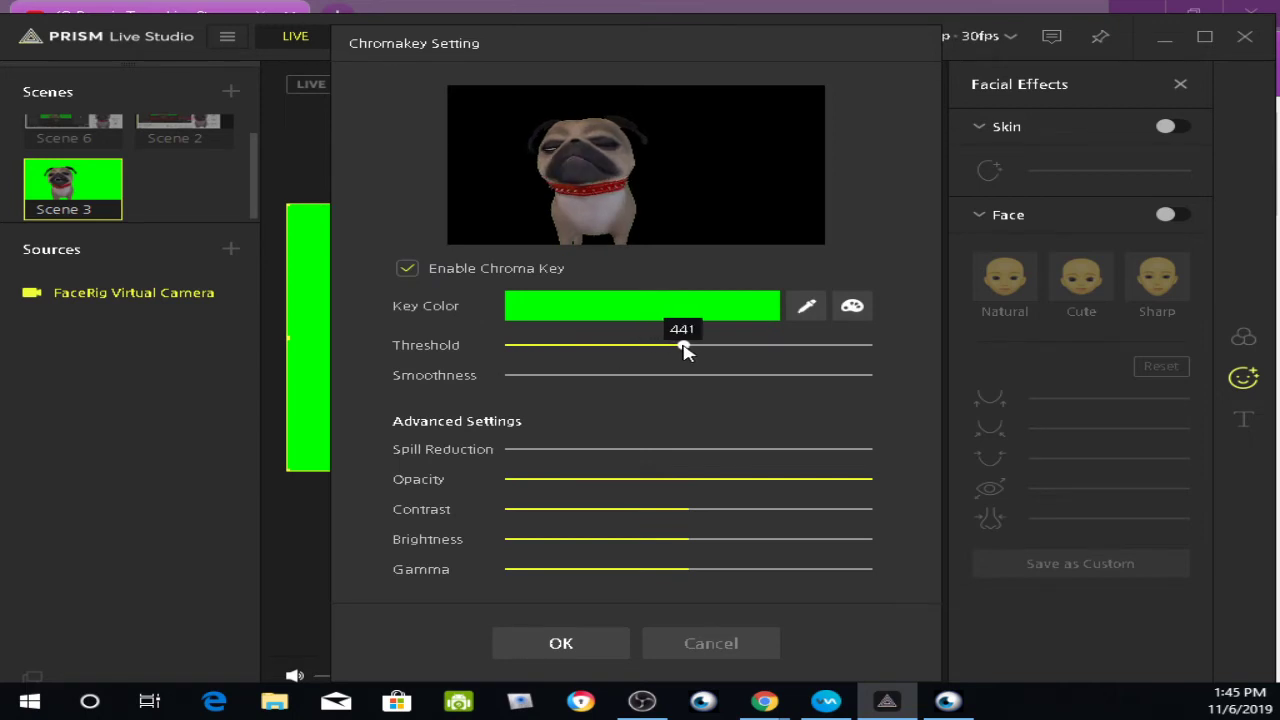
{"action": "left_click", "coordinate": [561, 643]}
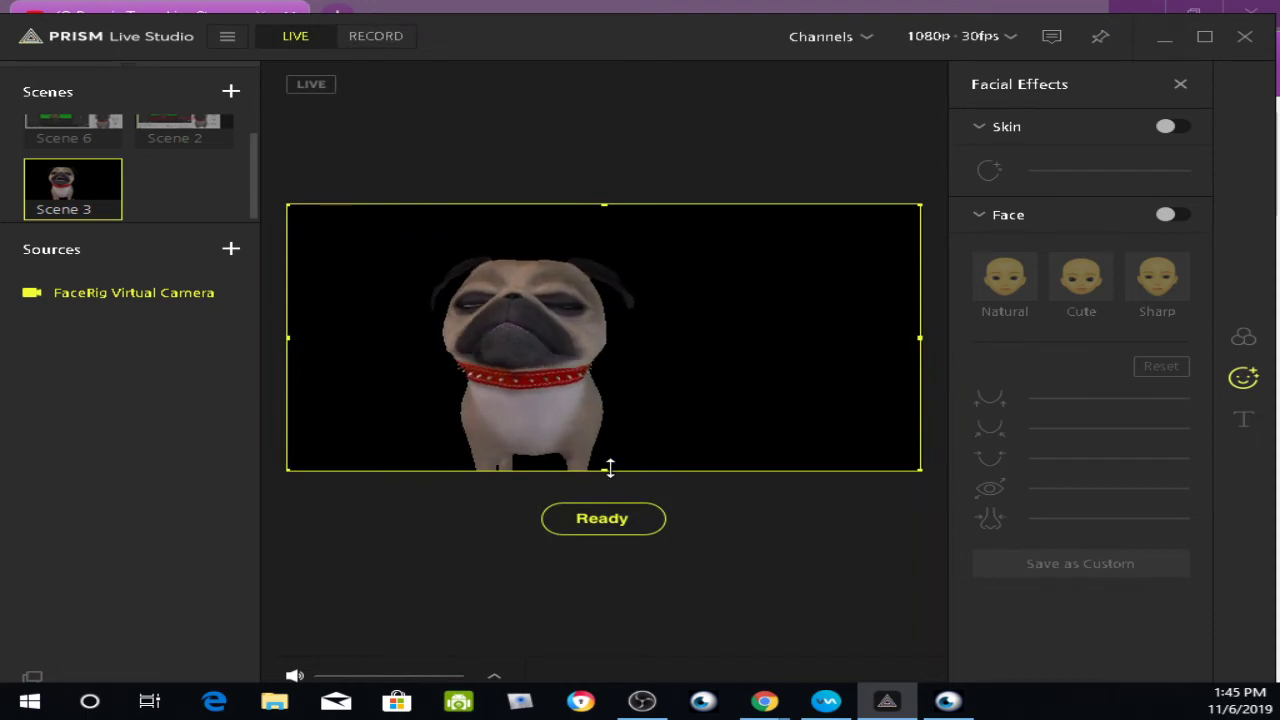
{"action": "left_click_drag", "start_coordinate": [610, 467], "coordinate": [752, 325]}
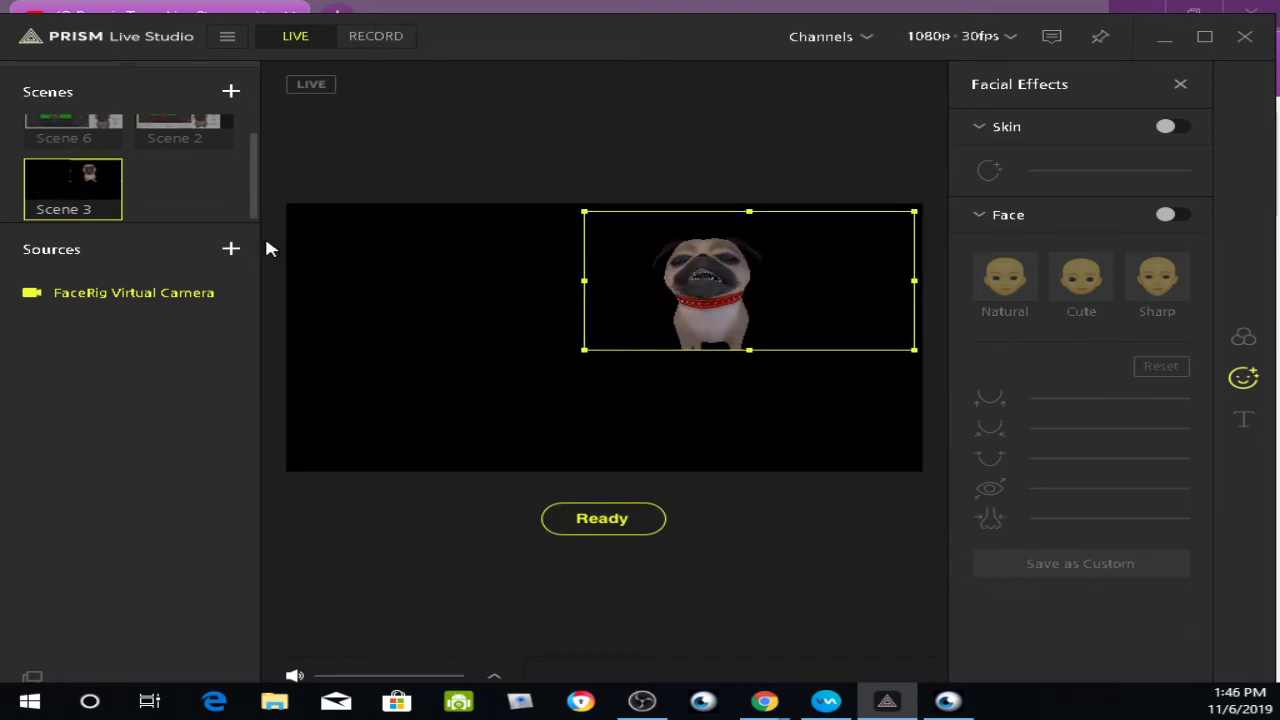
{"action": "left_click", "coordinate": [231, 249]}
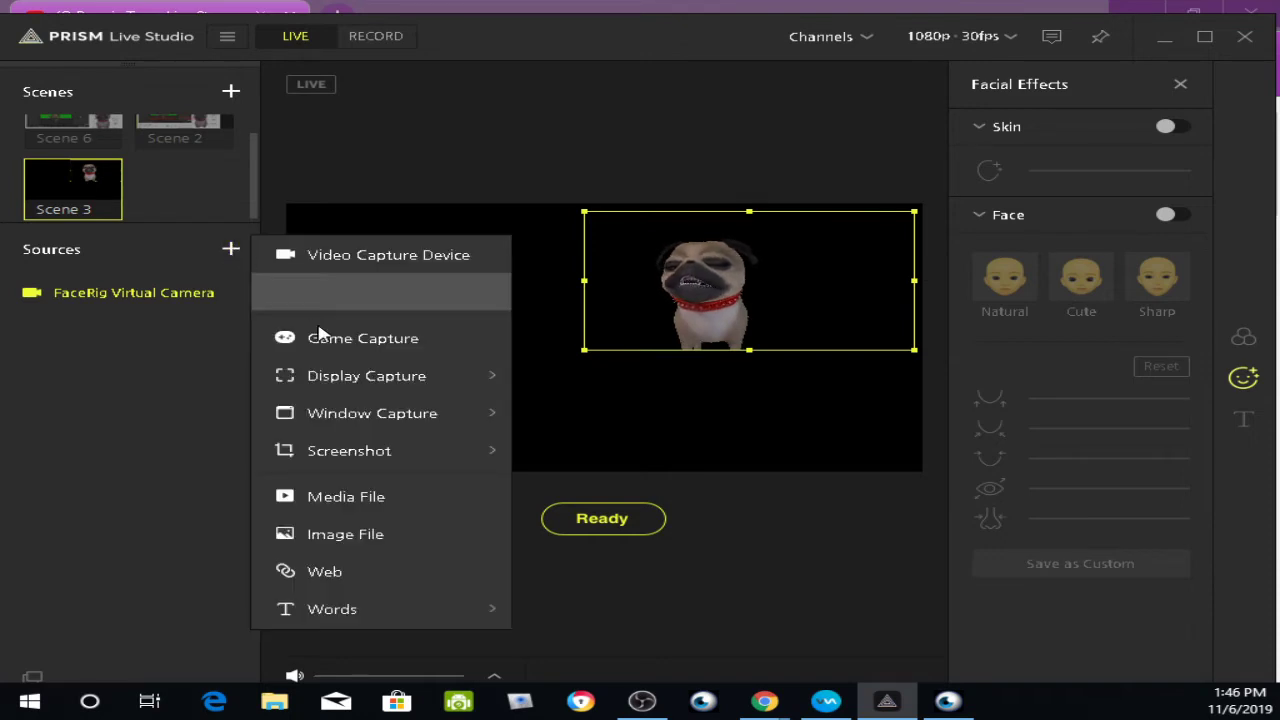
{"action": "left_click", "coordinate": [384, 535]}
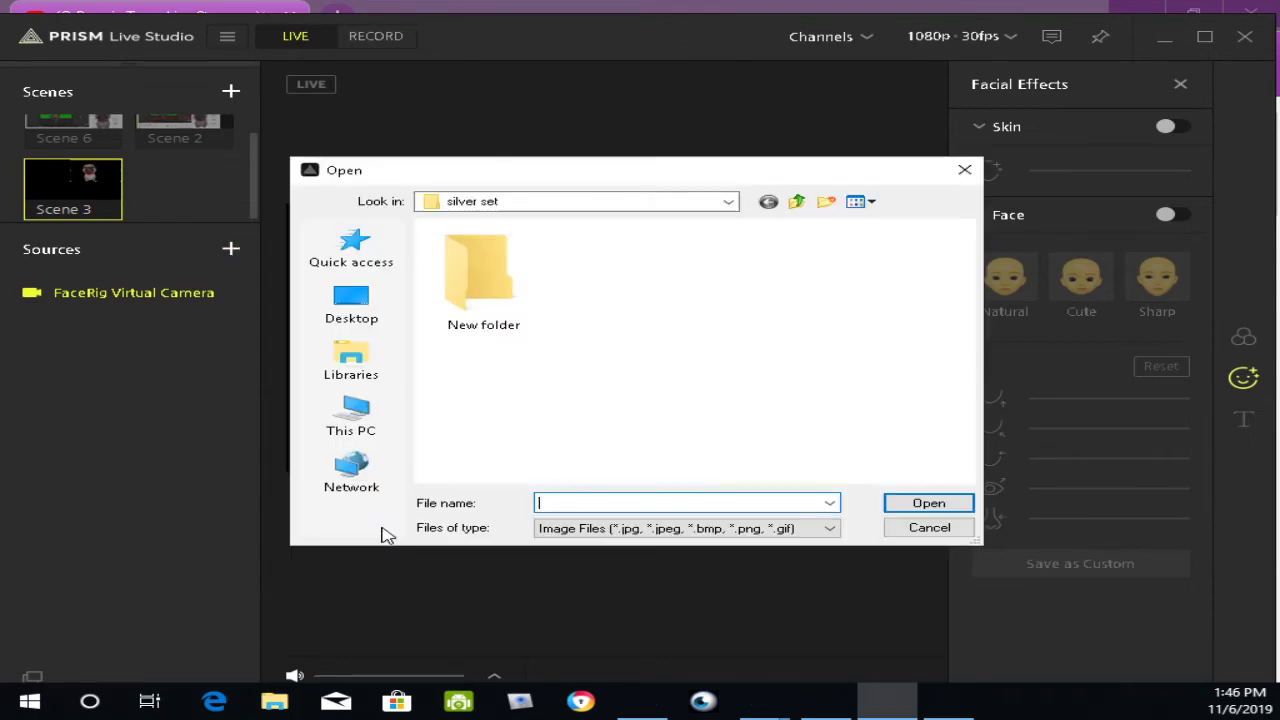
{"action": "left_click", "coordinate": [362, 362]}
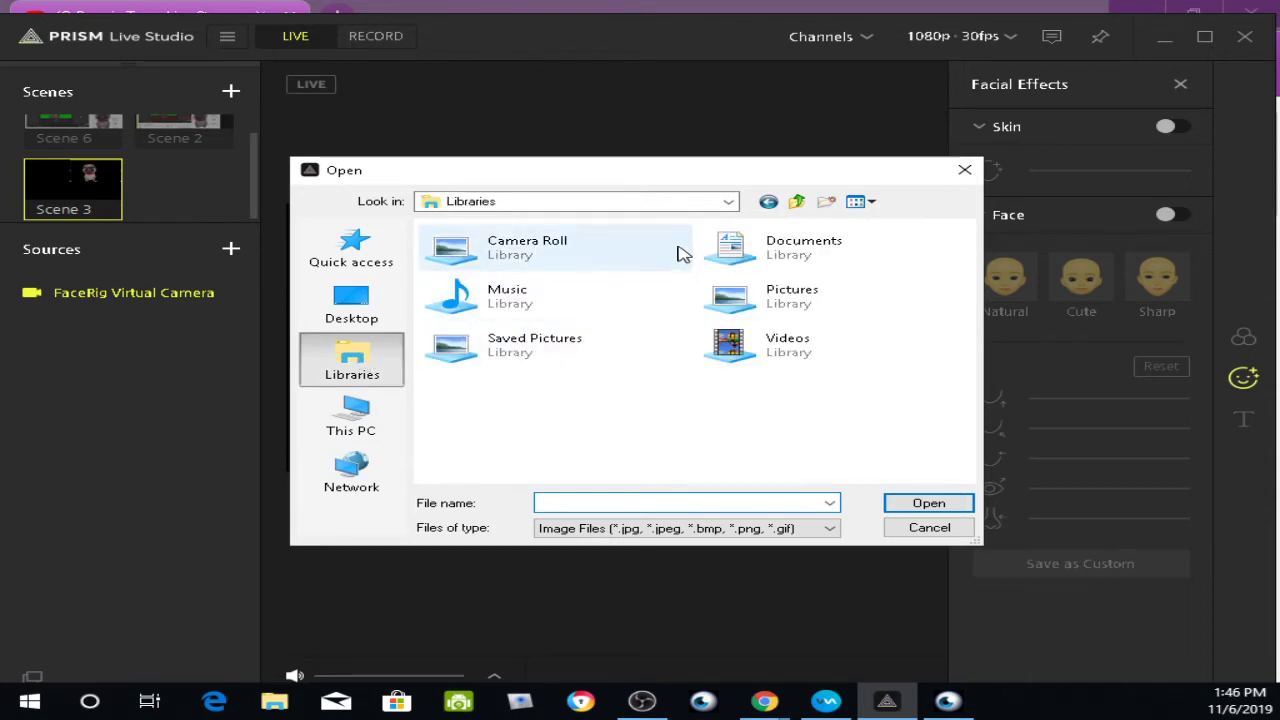
{"action": "double_click", "coordinate": [571, 249]}
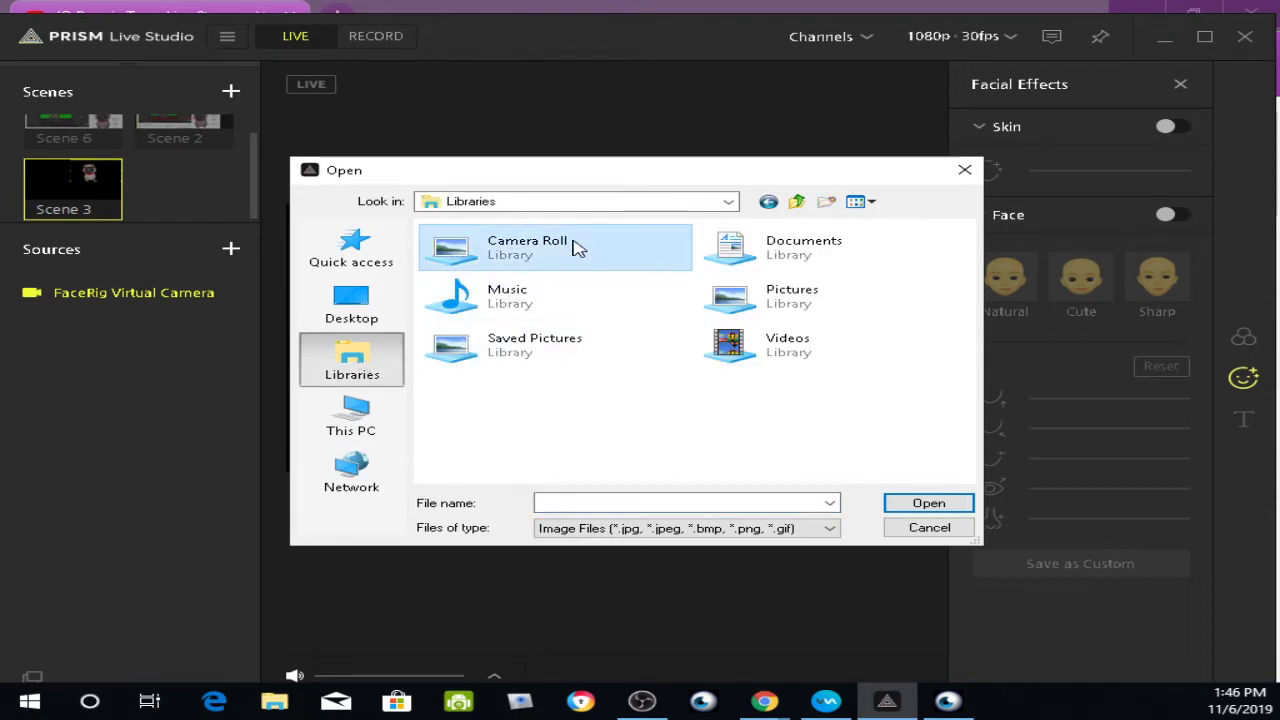
{"action": "left_click", "coordinate": [357, 325]}
{"action": "scroll", "coordinate": [654, 386], "scroll_direction": "down", "scroll_amount": 5}
{"action": "scroll", "coordinate": [654, 380], "scroll_direction": "up", "scroll_amount": 5}
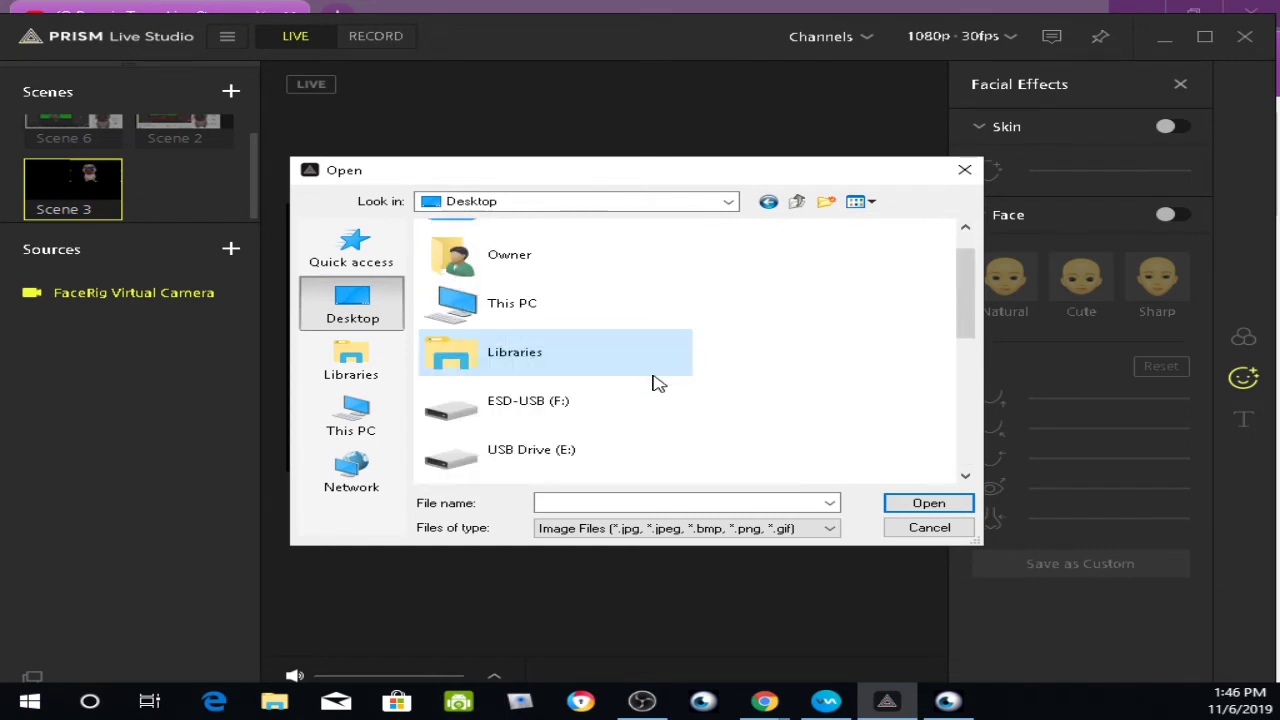
{"action": "double_click", "coordinate": [524, 397]}
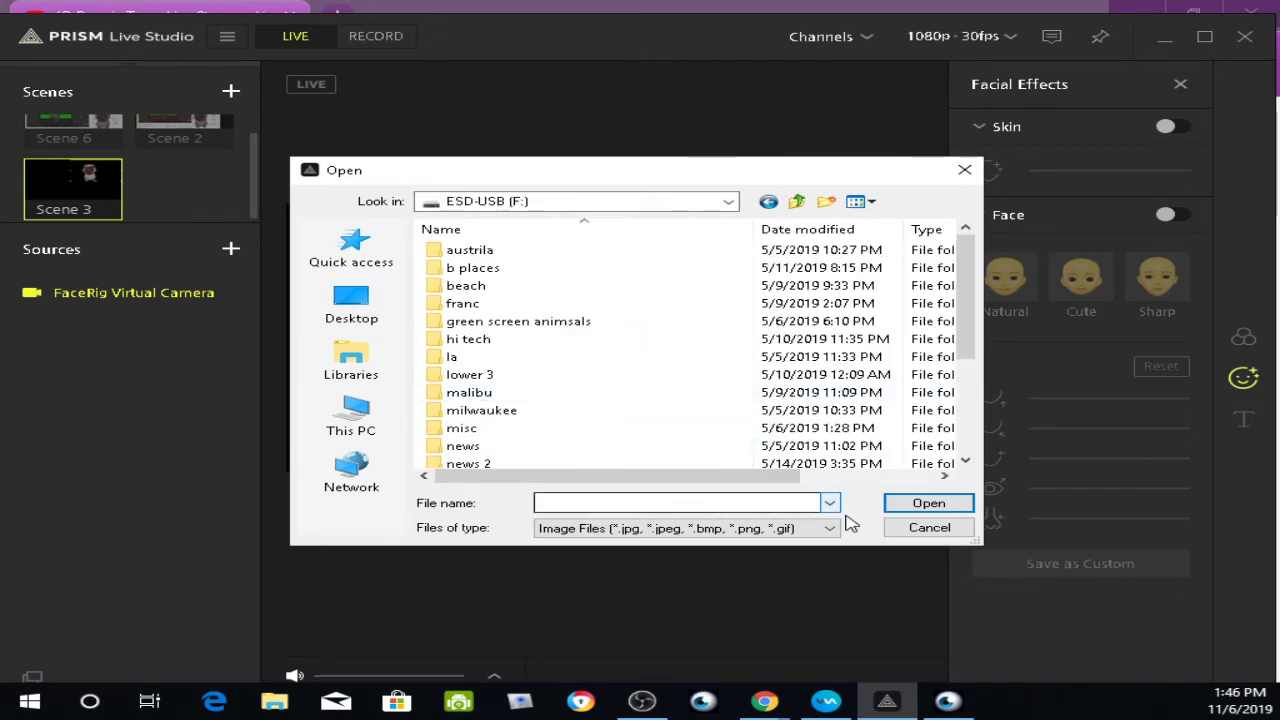
{"action": "left_click", "coordinate": [929, 530]}
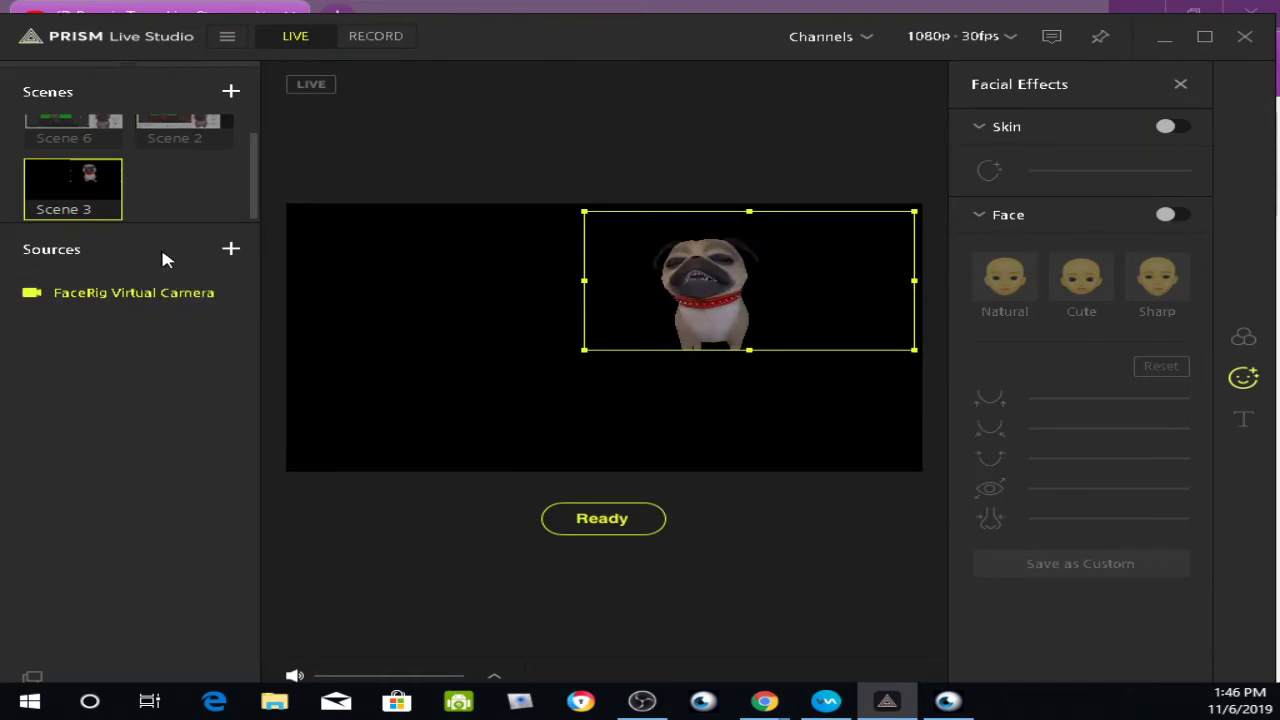
Add the video main.mp4 from the silver set folder as a media file source.
{"action": "left_click", "coordinate": [231, 251]}
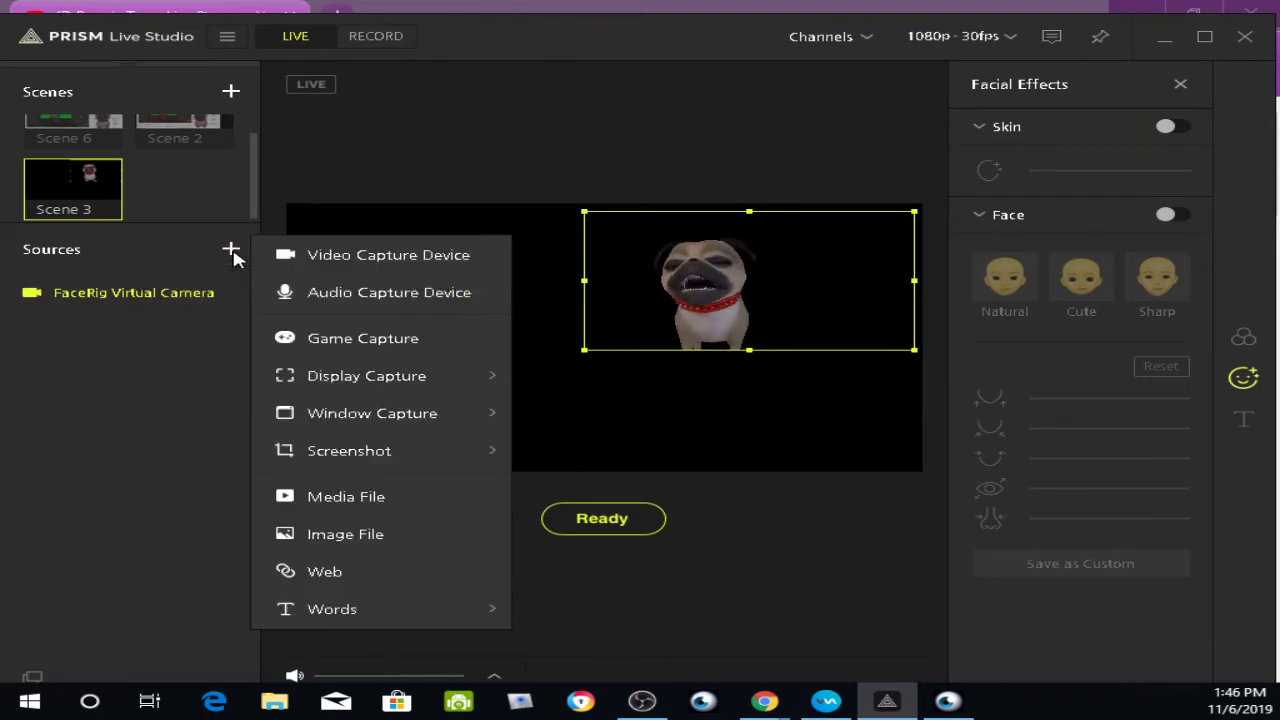
{"action": "left_click", "coordinate": [305, 497]}
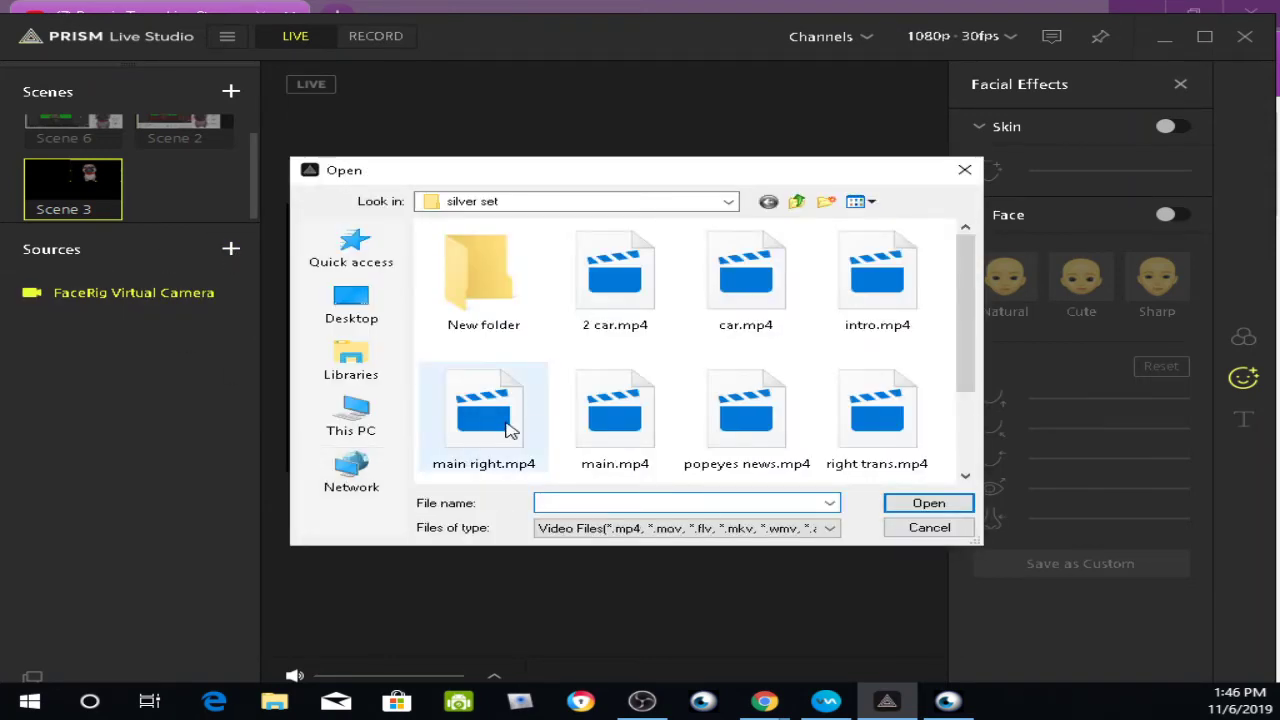
{"action": "double_click", "coordinate": [605, 437]}
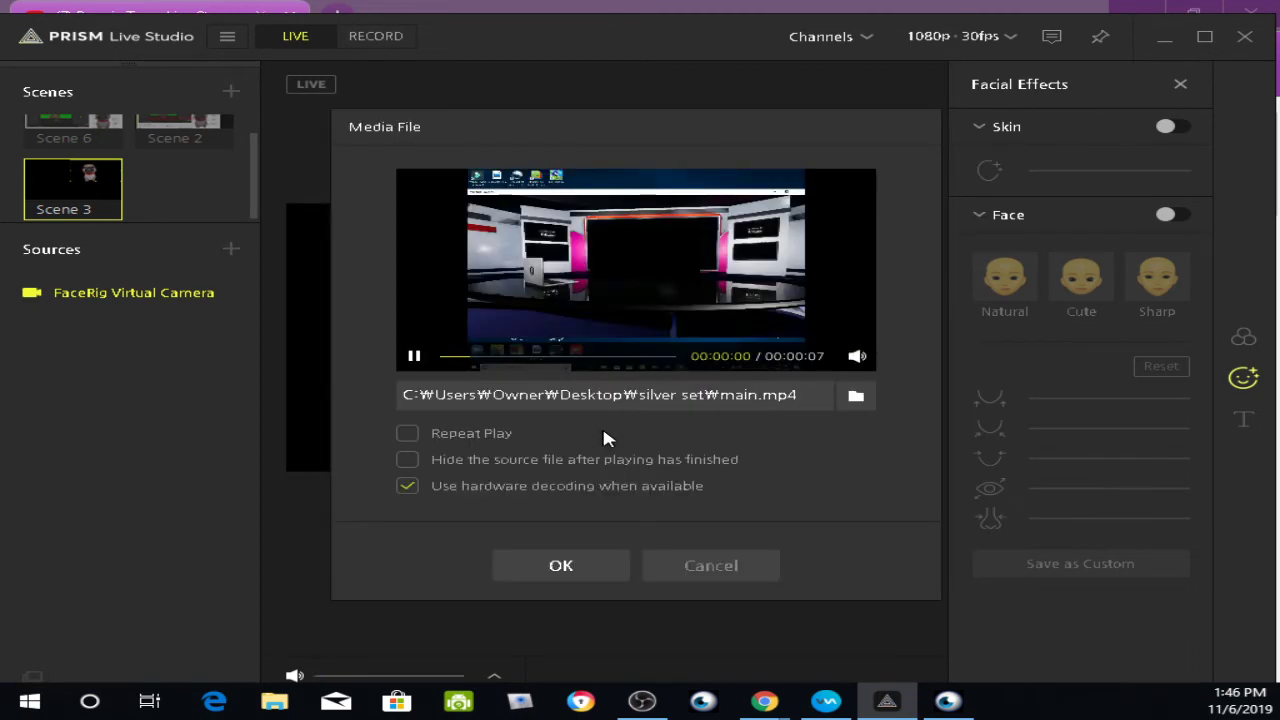
{"action": "left_click", "coordinate": [560, 566]}
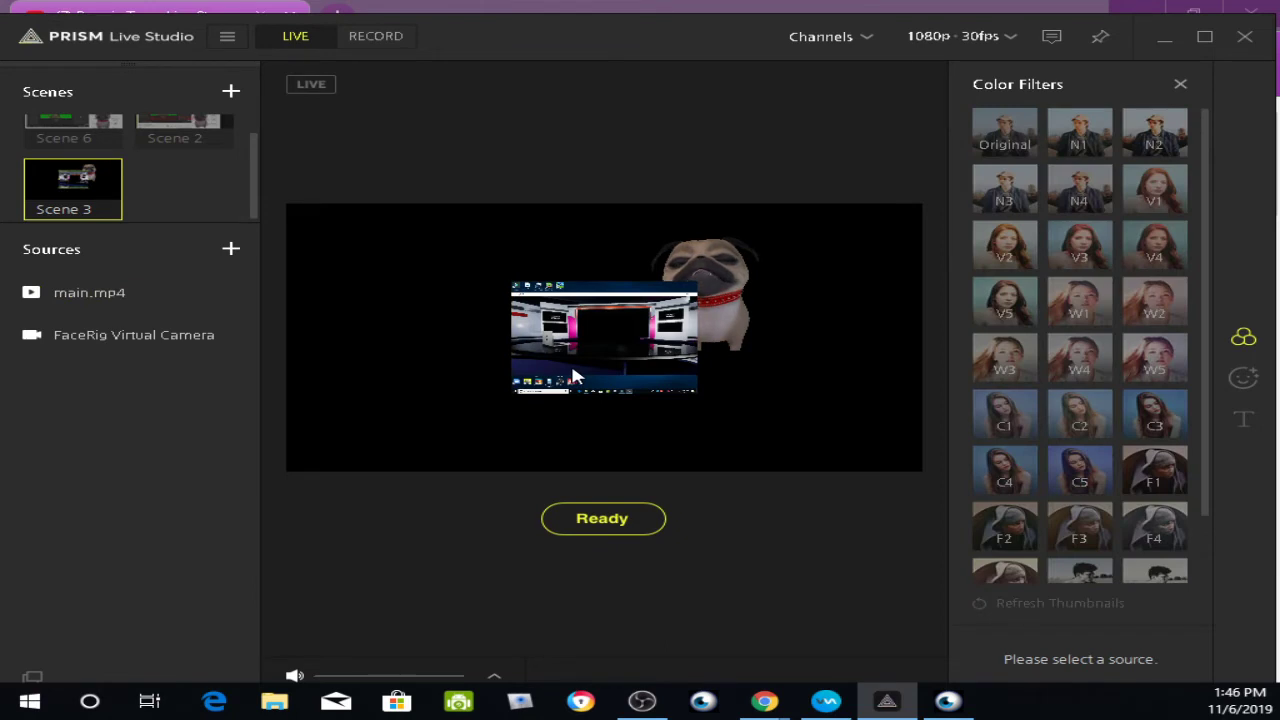
Enlarge the main.mp4 studio clip until it covers most of the canvas out to its right edge.
{"action": "right_click", "coordinate": [573, 376]}
{"action": "left_click", "coordinate": [556, 372]}
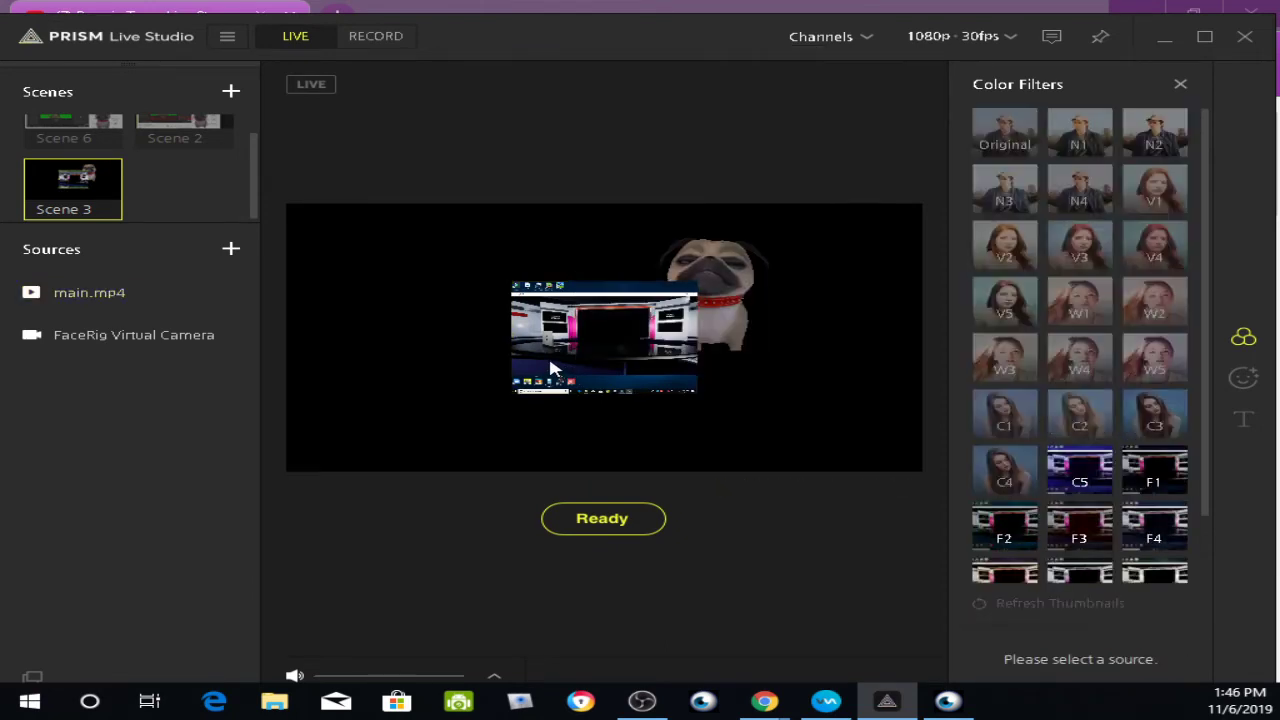
{"action": "left_click", "coordinate": [535, 390]}
{"action": "left_click_drag", "start_coordinate": [509, 394], "coordinate": [567, 356]}
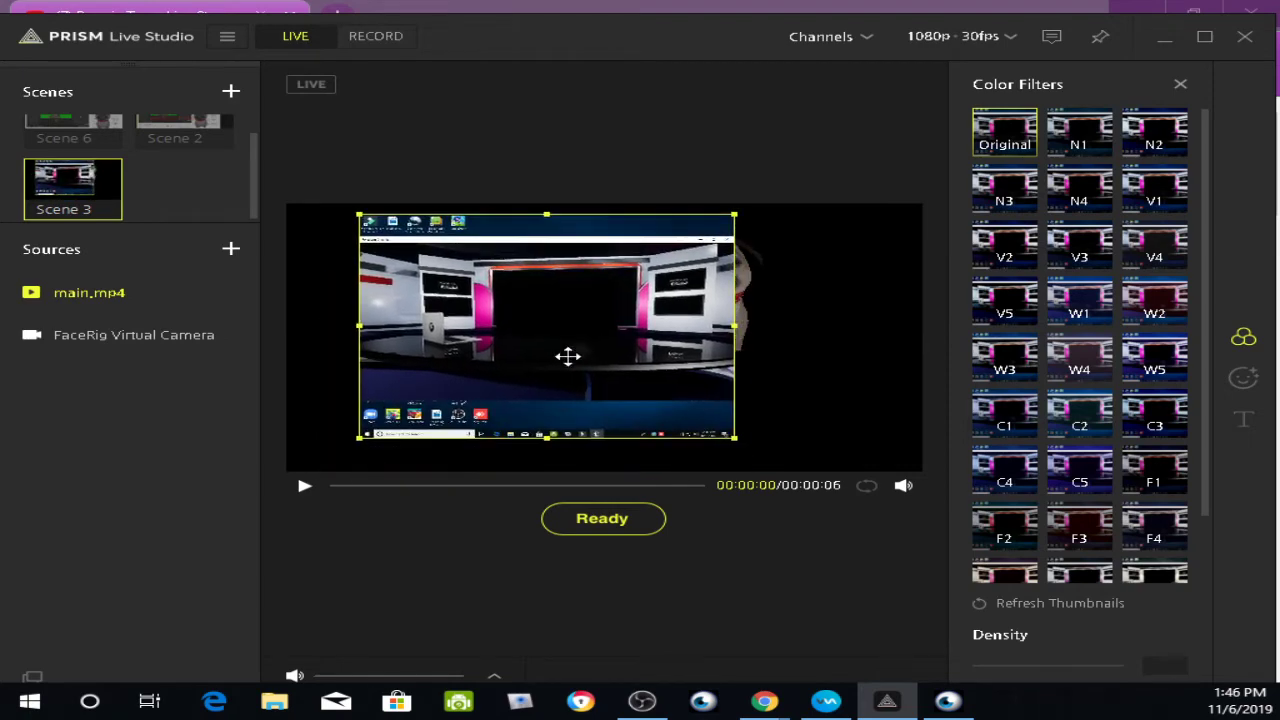
{"action": "left_click_drag", "start_coordinate": [736, 331], "coordinate": [920, 383]}
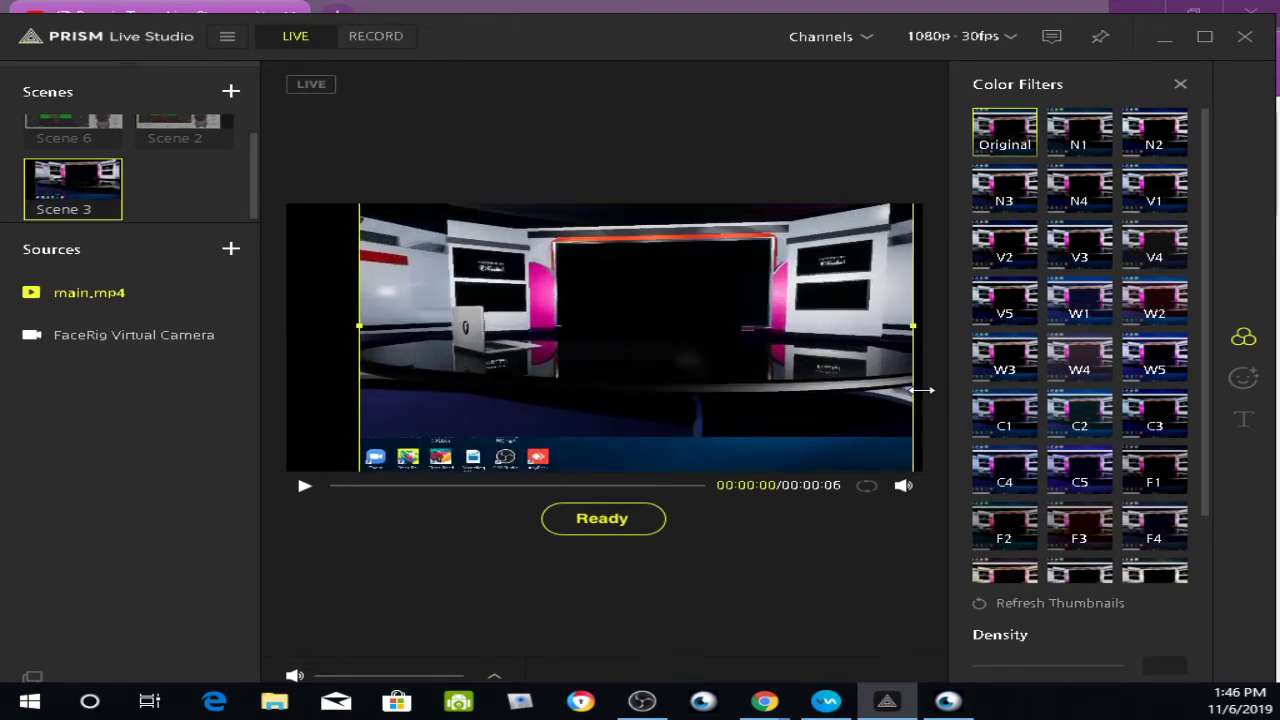
Move the FaceRig Virtual Camera above main.mp4 in the source order and centre the pug on the studio's dark middle screen.
{"action": "left_click", "coordinate": [85, 340]}
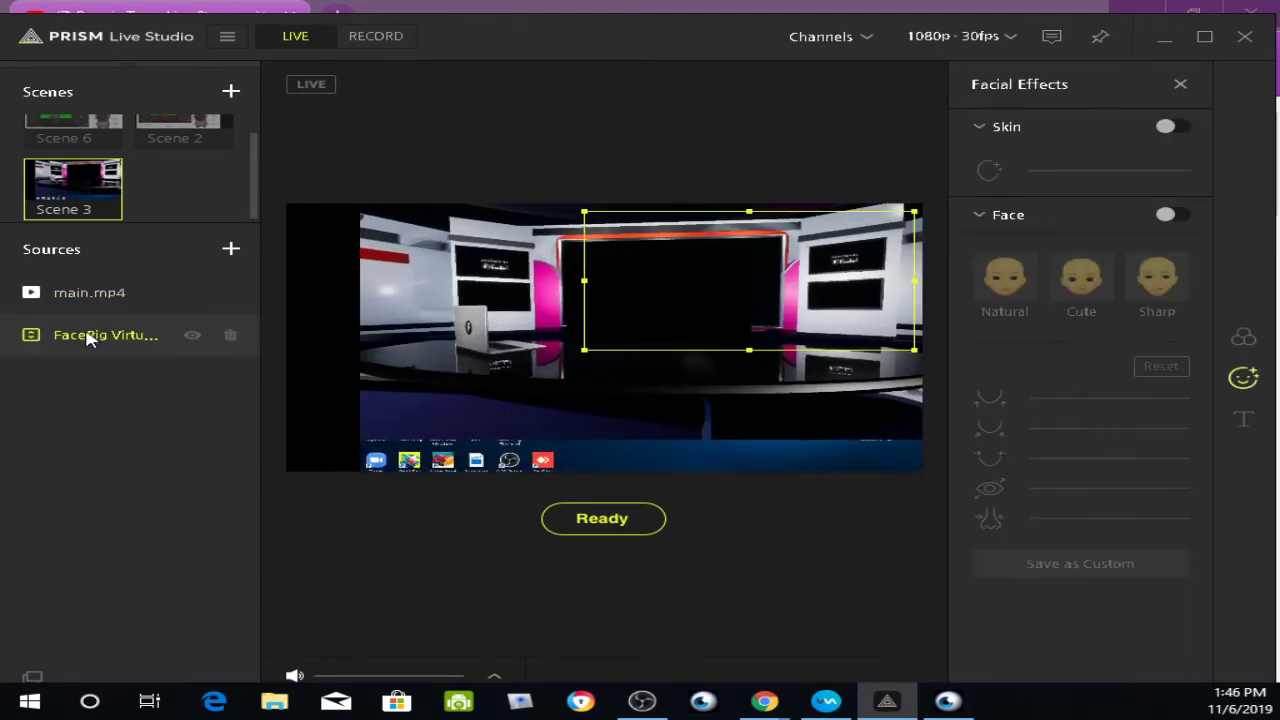
{"action": "left_click_drag", "start_coordinate": [85, 340], "coordinate": [97, 282]}
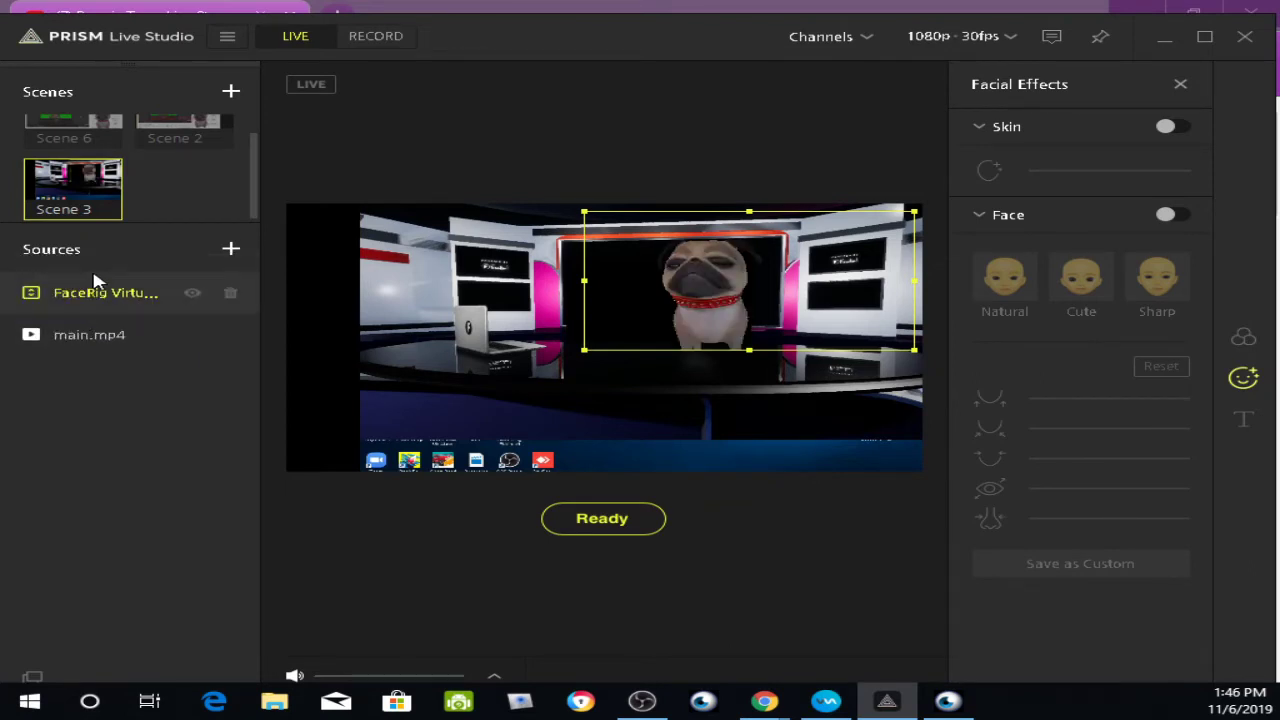
{"action": "left_click_drag", "start_coordinate": [668, 288], "coordinate": [643, 313]}
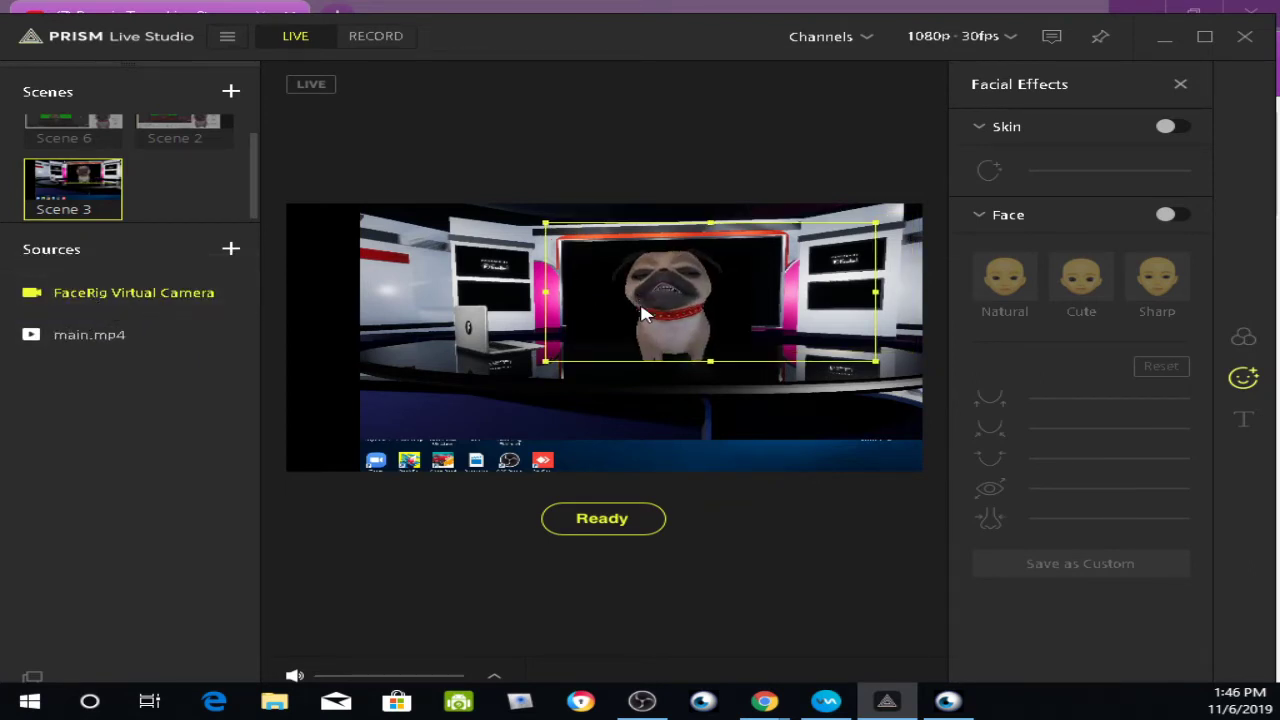
{"action": "left_click", "coordinate": [534, 424]}
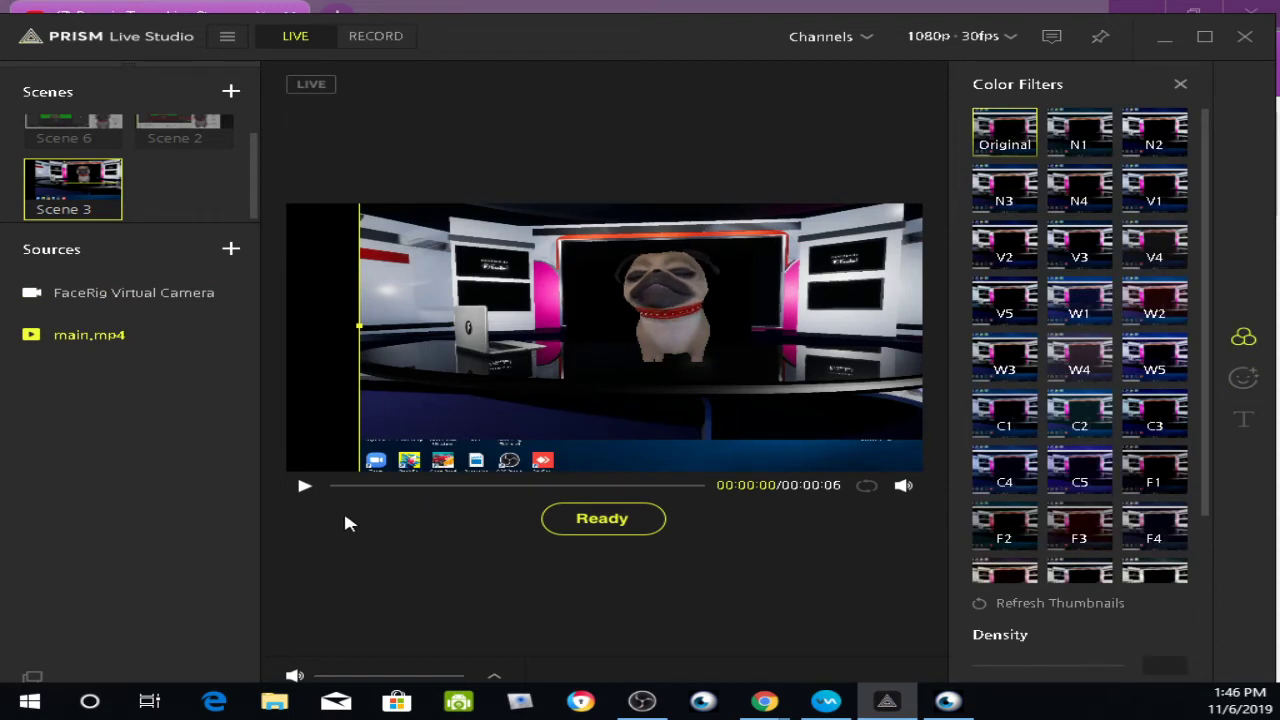
Add the prismlive.com web page as a source with shutdown when not visible and refresh on scene activation, placed in the canvas's upper-right corner.
{"action": "left_click", "coordinate": [231, 249]}
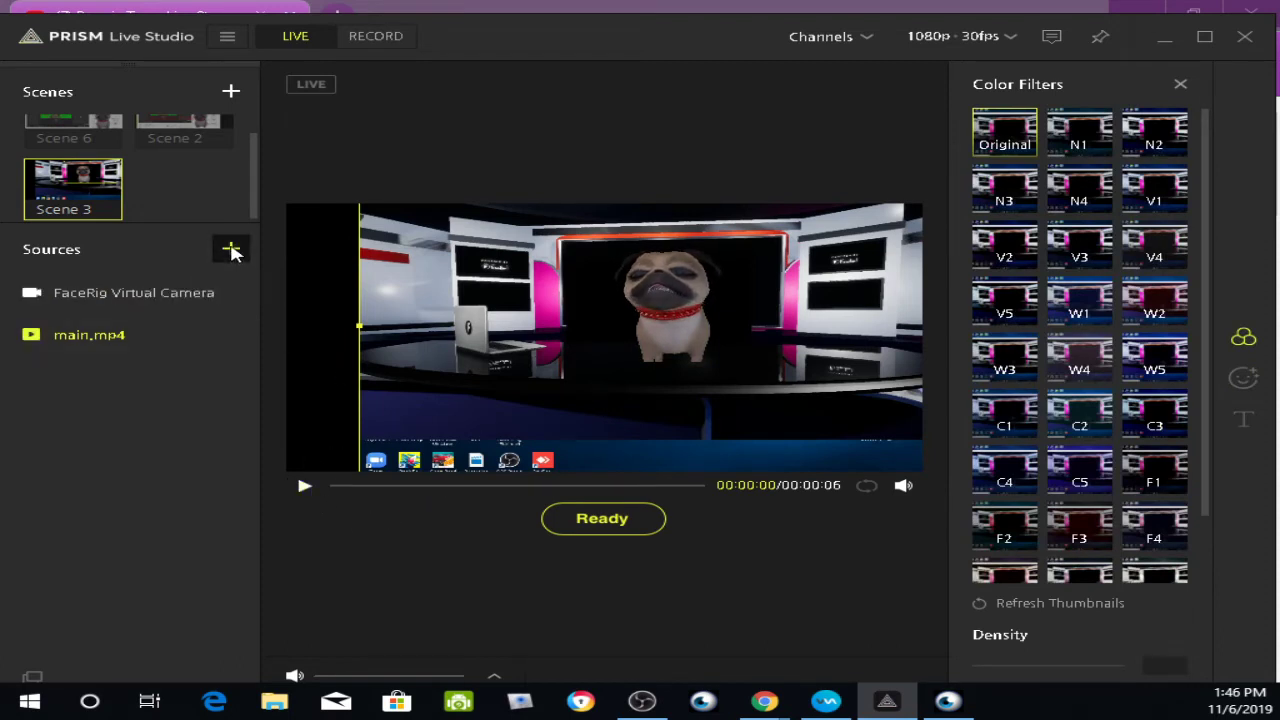
{"action": "mouse_move", "coordinate": [343, 458]}
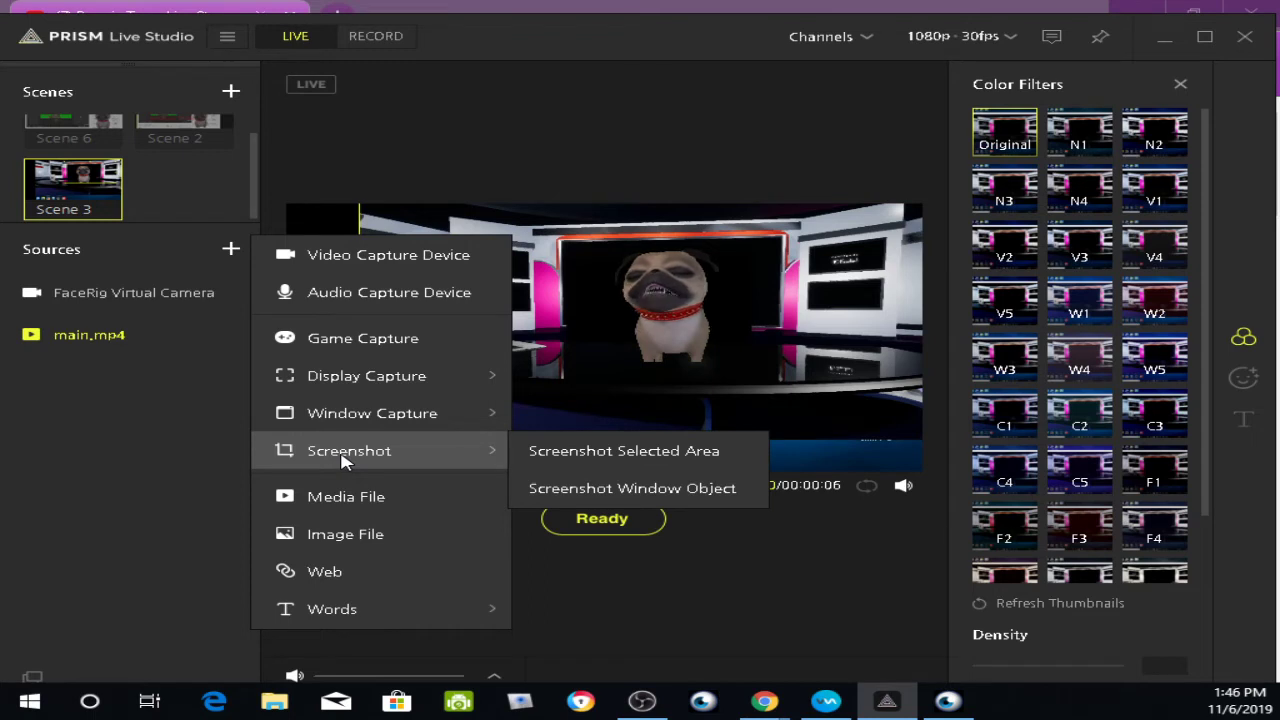
{"action": "mouse_move", "coordinate": [350, 383]}
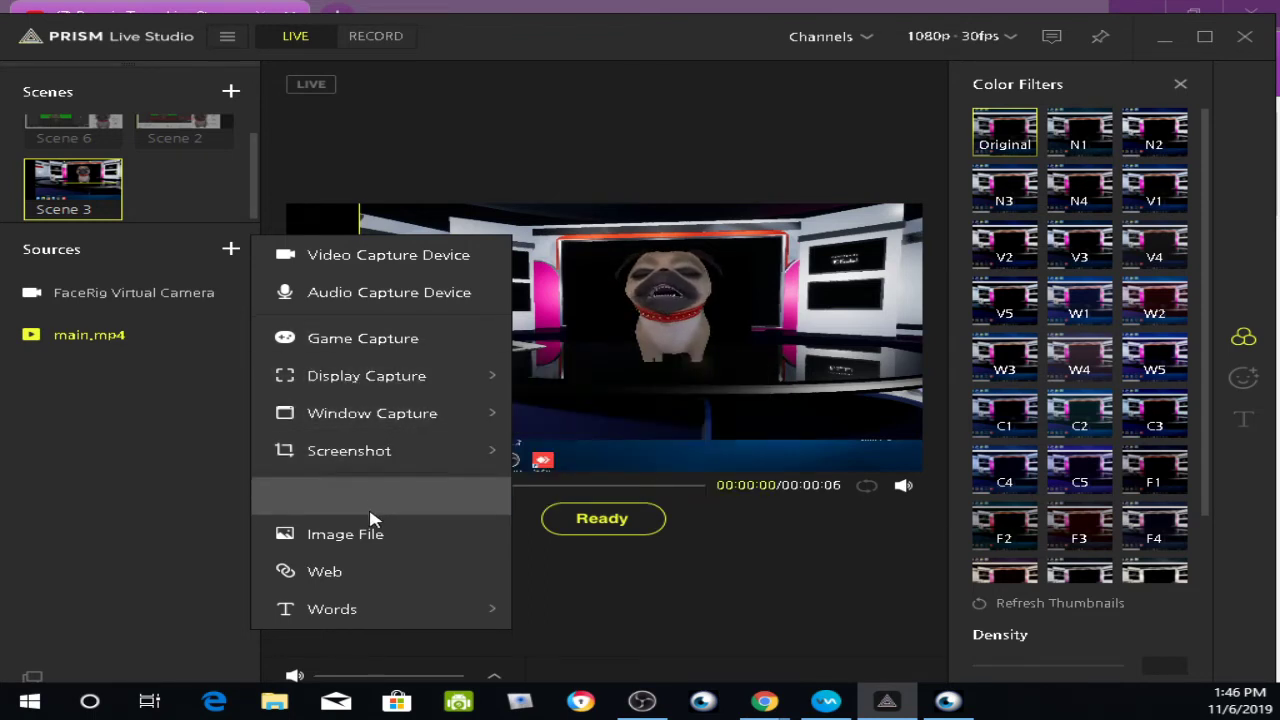
{"action": "left_click", "coordinate": [330, 572]}
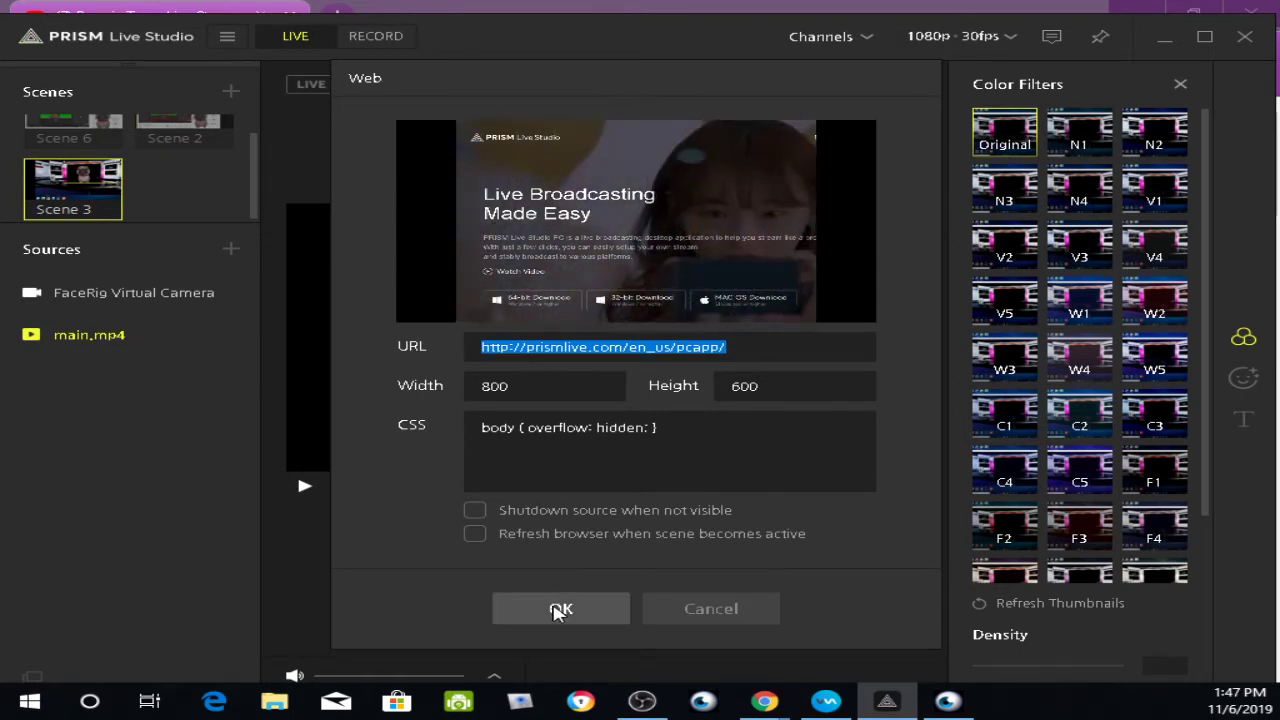
{"action": "left_click", "coordinate": [482, 515]}
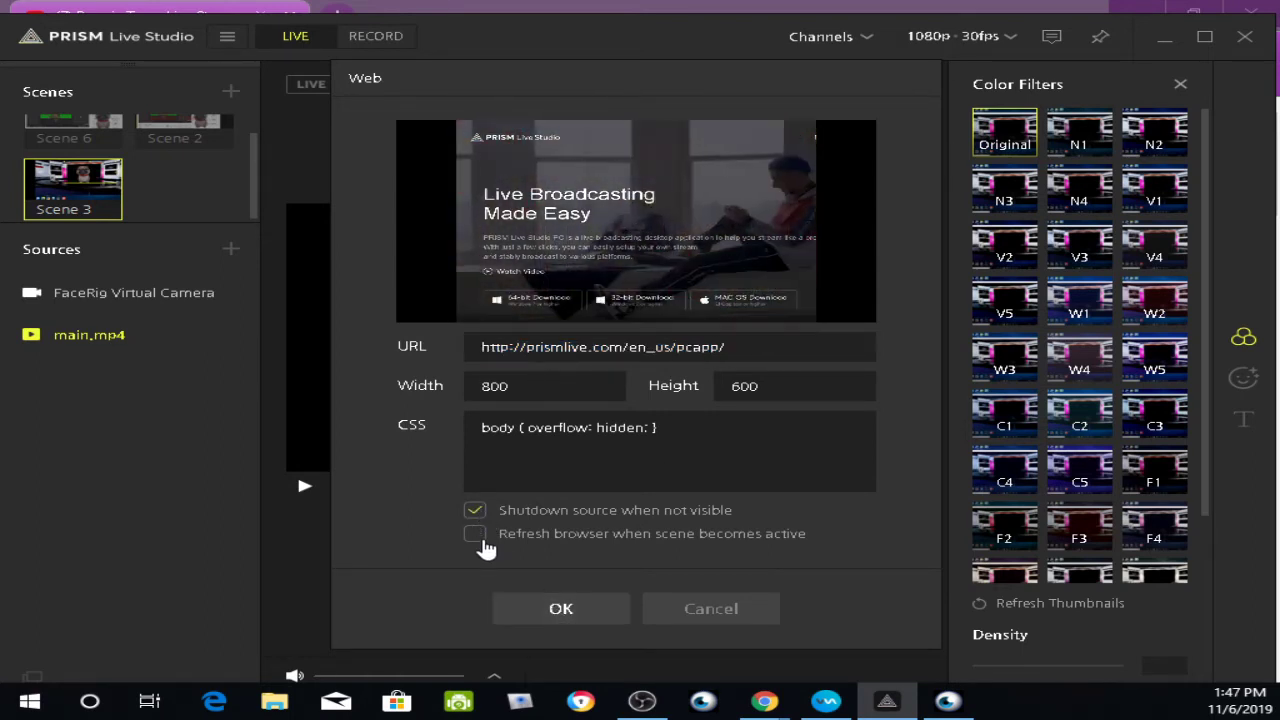
{"action": "left_click", "coordinate": [480, 537]}
{"action": "left_click", "coordinate": [550, 607]}
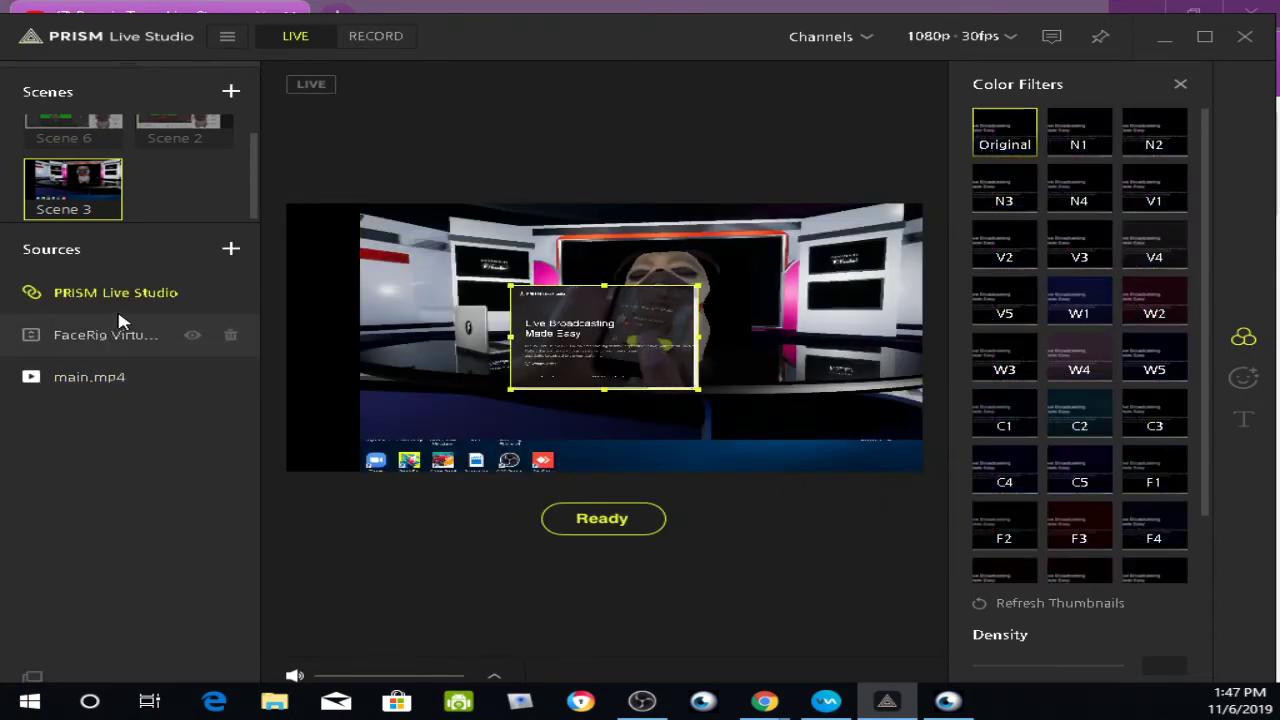
{"action": "left_click_drag", "start_coordinate": [660, 355], "coordinate": [852, 302]}
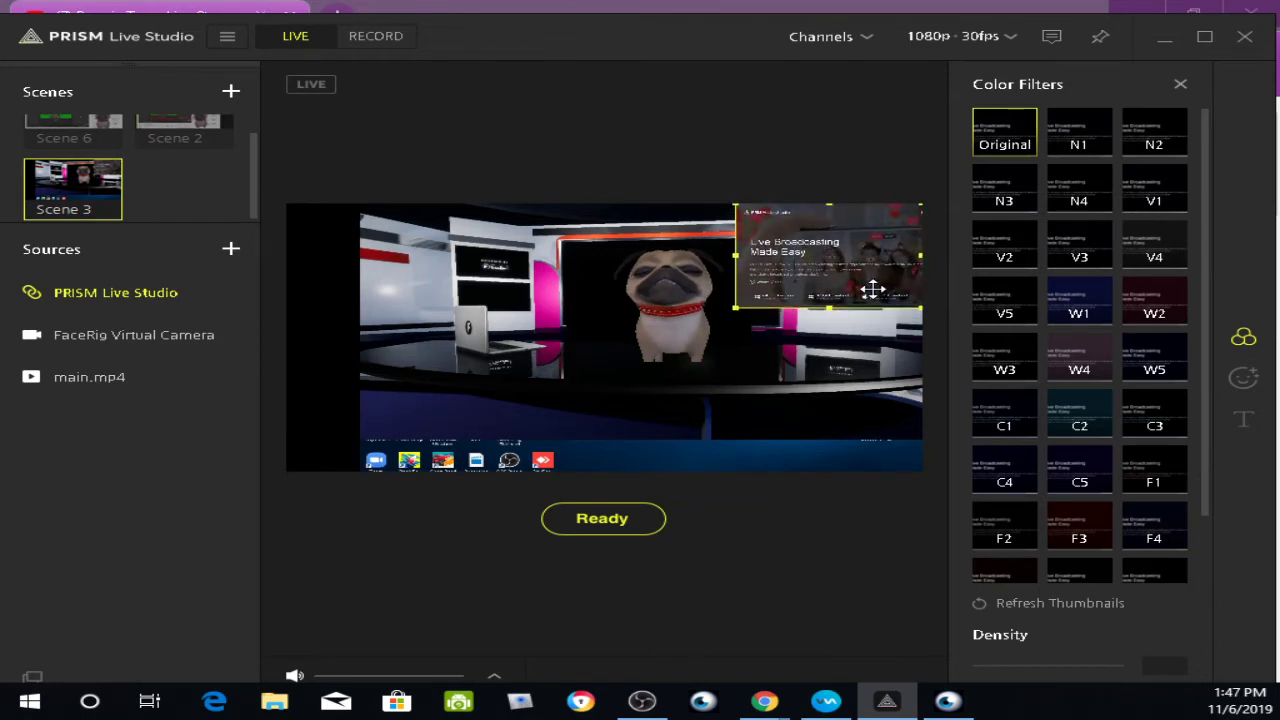
Turn on the Face effect with the Natural preset for the FaceRig Virtual Camera.
{"action": "left_click", "coordinate": [677, 323]}
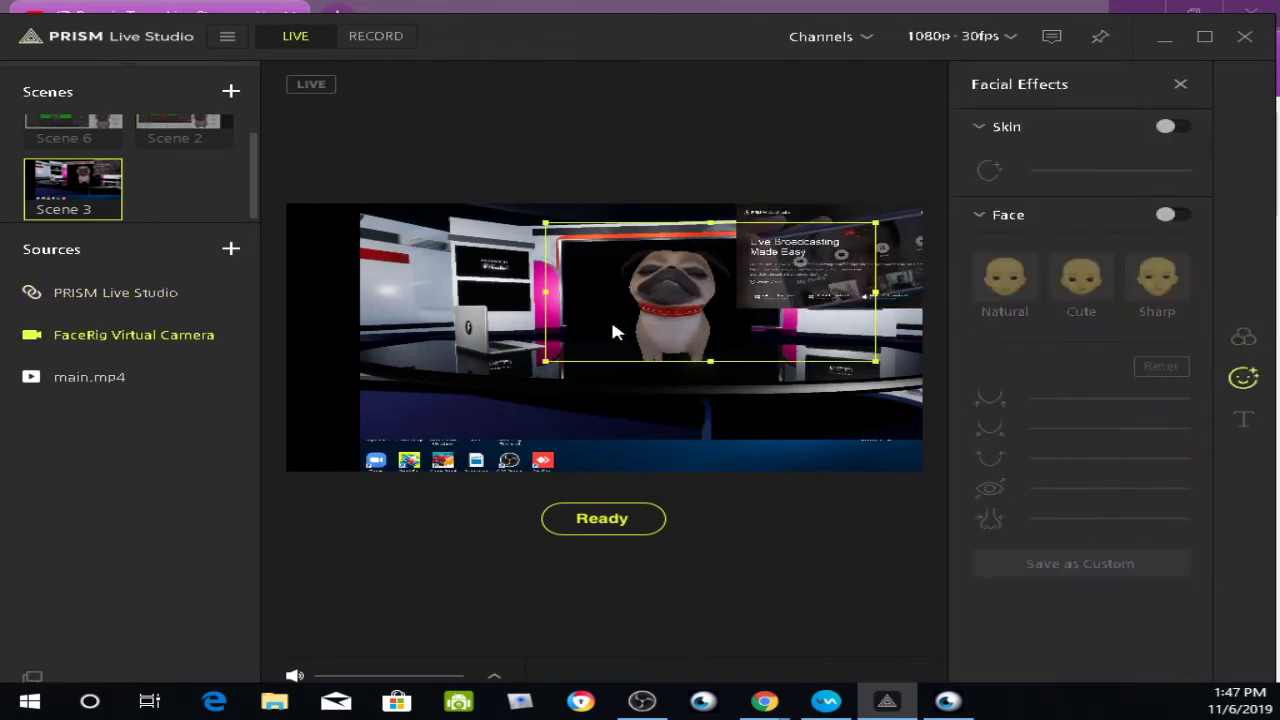
{"action": "left_click", "coordinate": [669, 329]}
{"action": "left_click", "coordinate": [664, 321]}
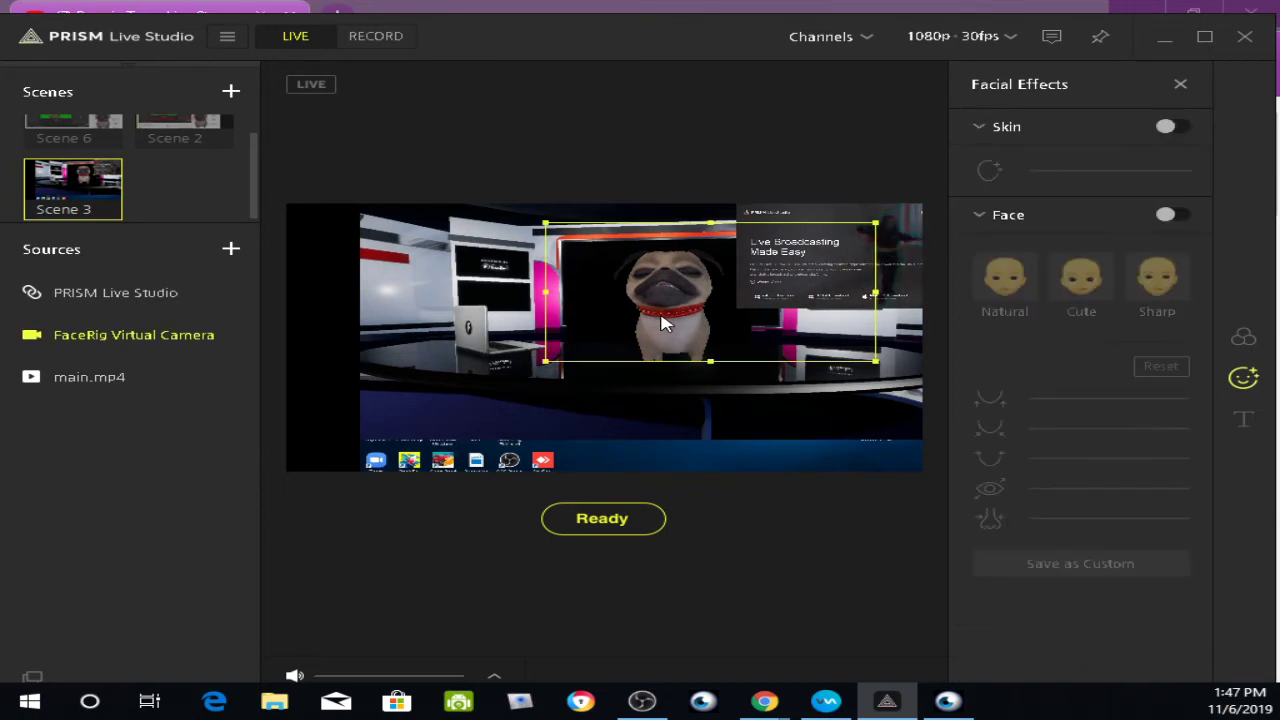
{"action": "left_click", "coordinate": [1172, 214]}
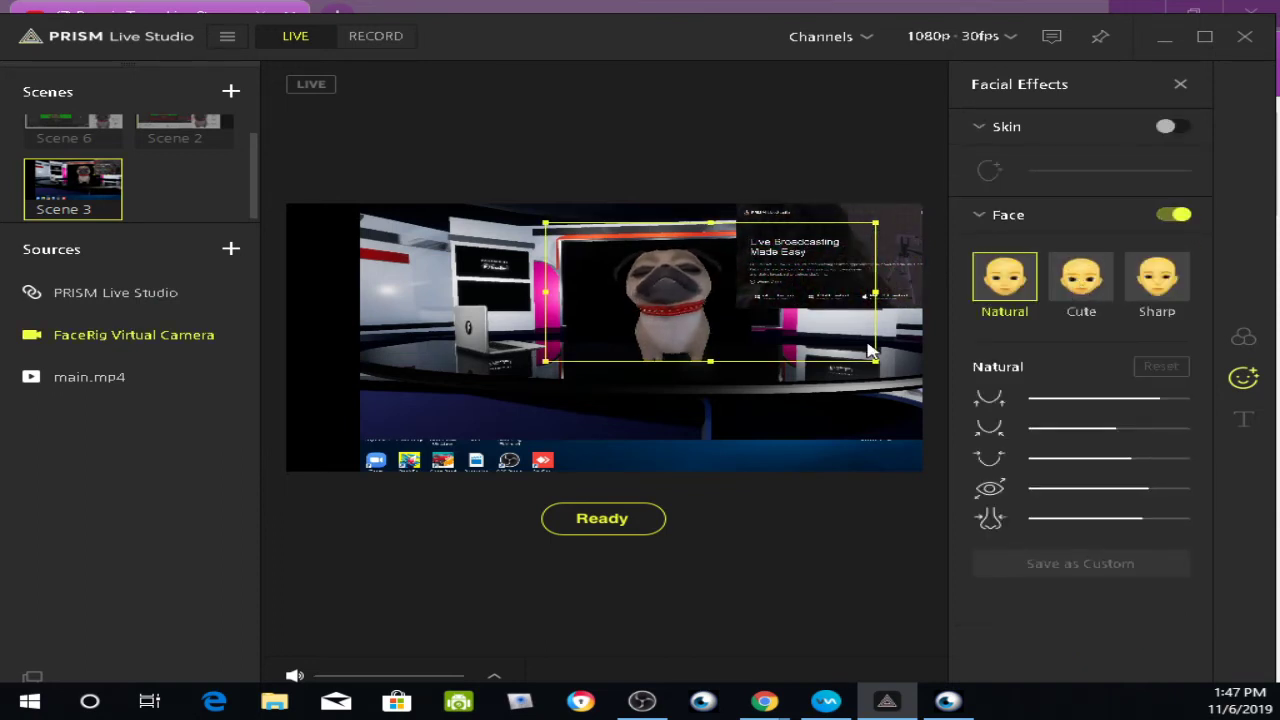
Try the Cute face preset, settle on Sharp for the FaceRig Virtual Camera, and turn on the Skin effect.
{"action": "left_click", "coordinate": [1088, 289]}
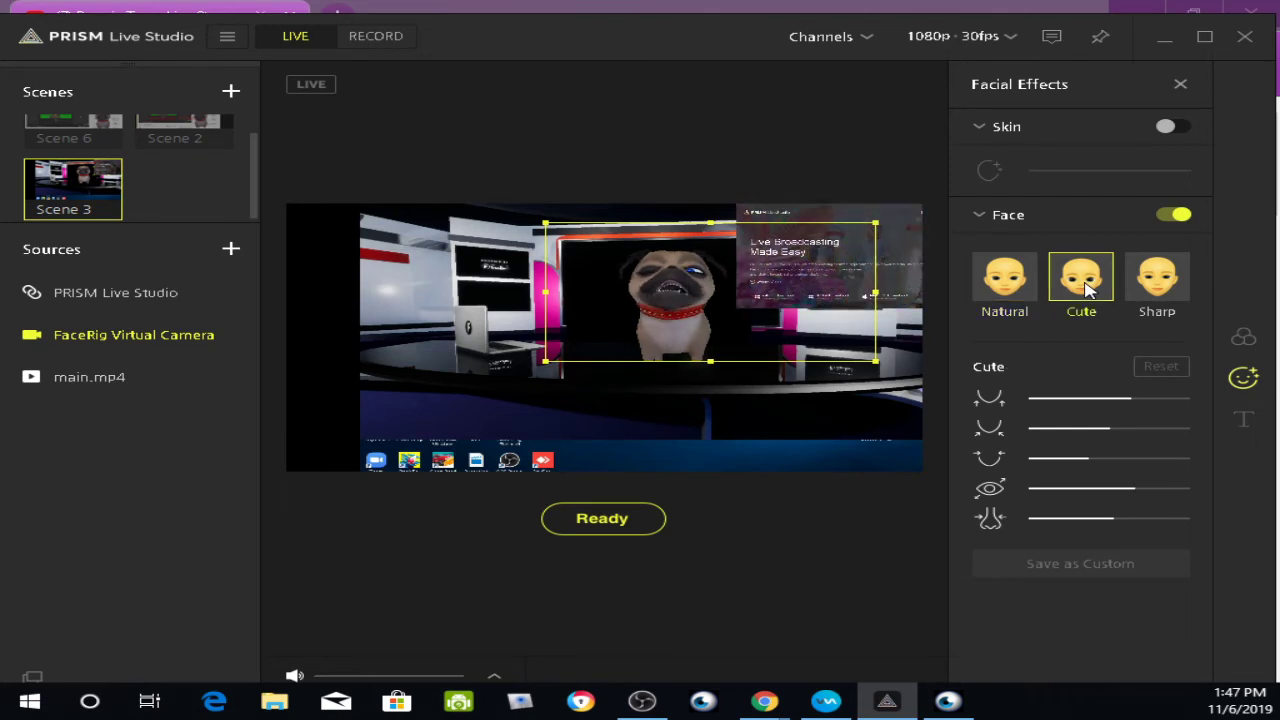
{"action": "left_click", "coordinate": [1155, 287]}
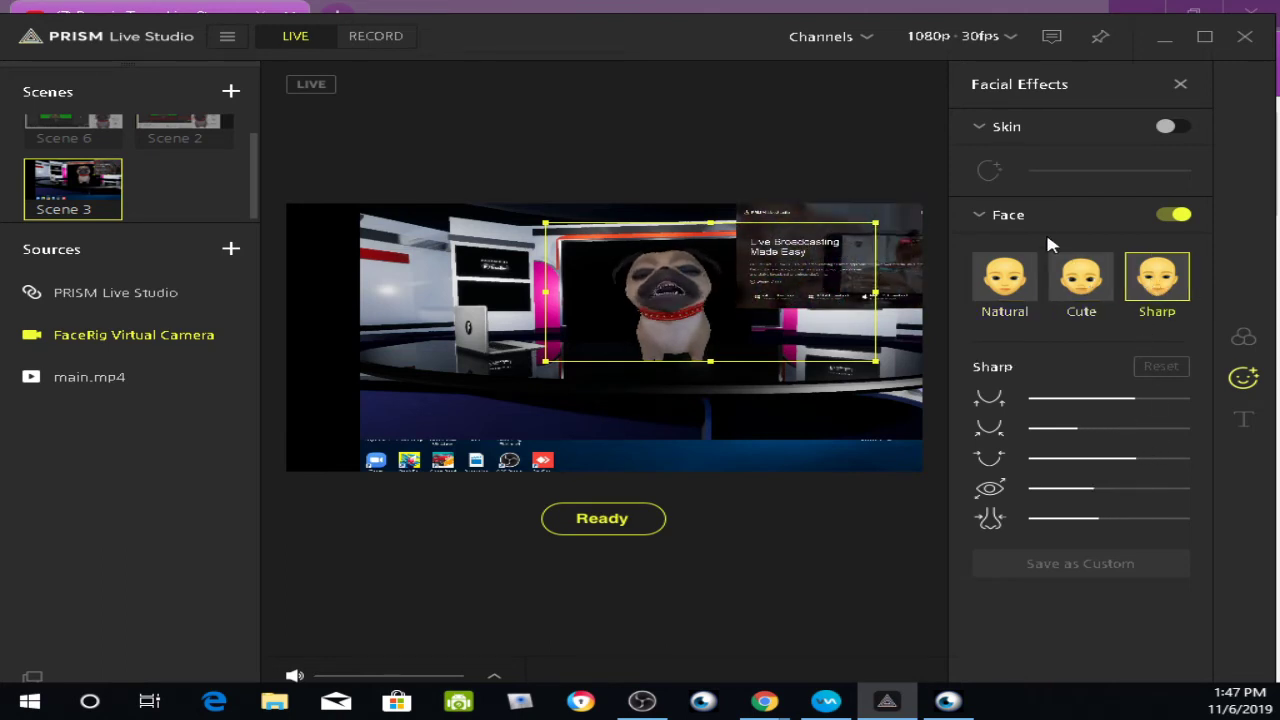
{"action": "left_click", "coordinate": [1177, 127]}
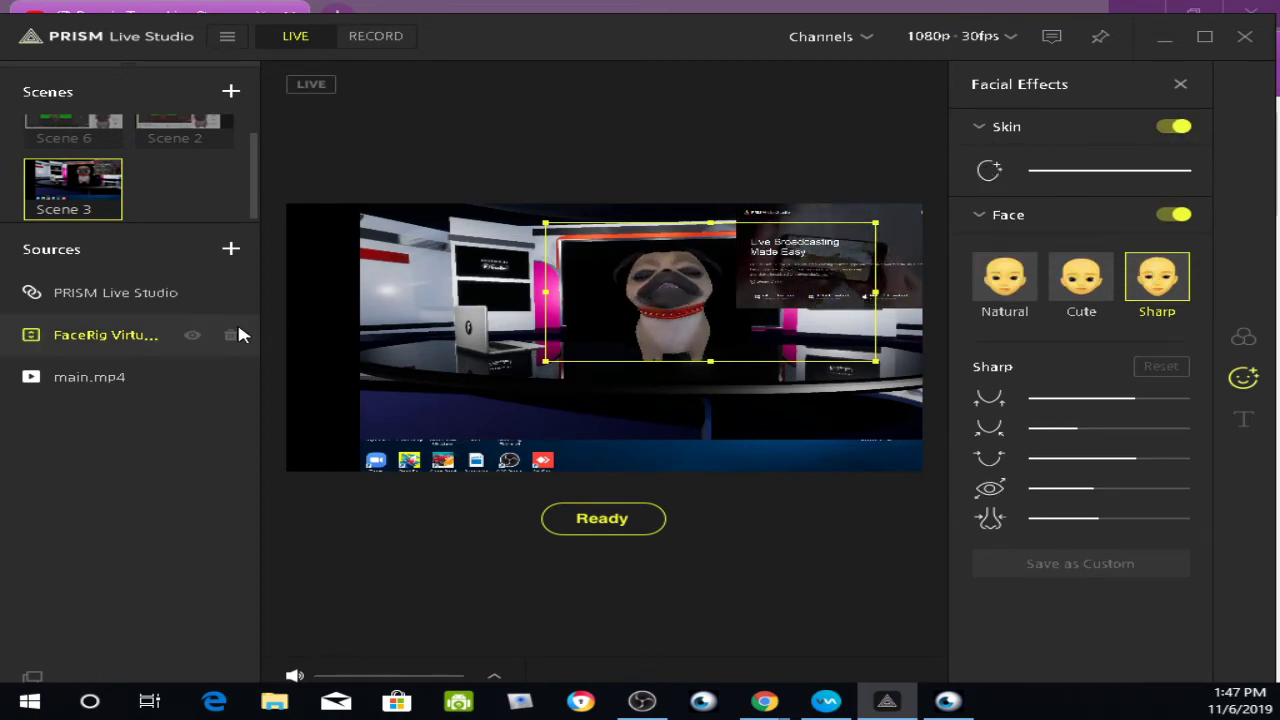
Move the studio window lower over the browser, view the streaming channel list, and bring the YouTube page into full view.
{"action": "left_click_drag", "start_coordinate": [709, 37], "coordinate": [690, 190]}
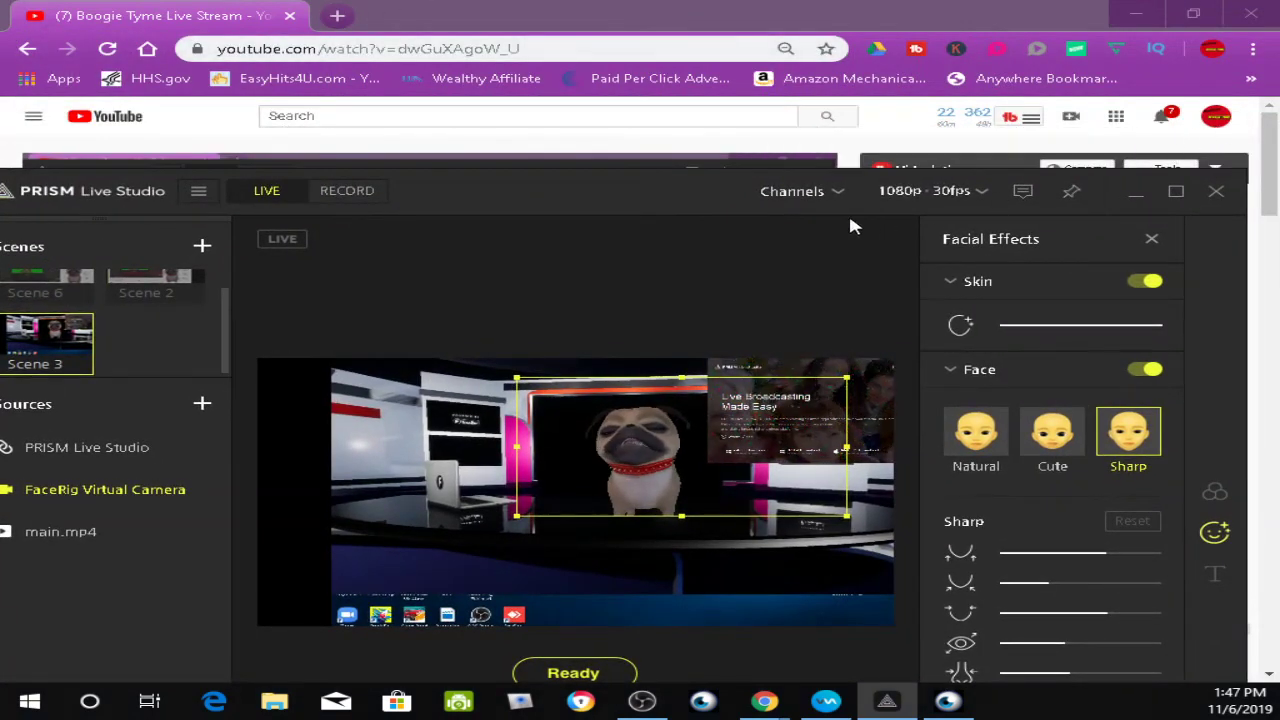
{"action": "left_click_drag", "start_coordinate": [654, 199], "coordinate": [677, 142]}
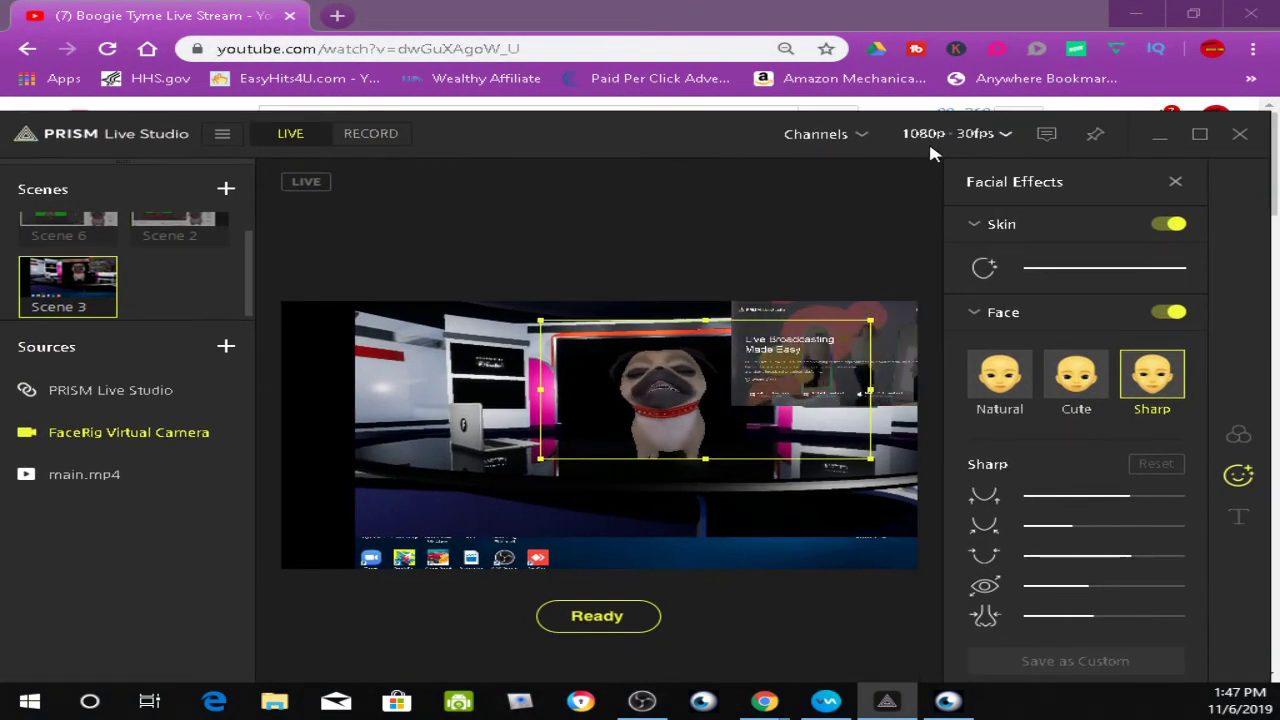
{"action": "left_click", "coordinate": [865, 143]}
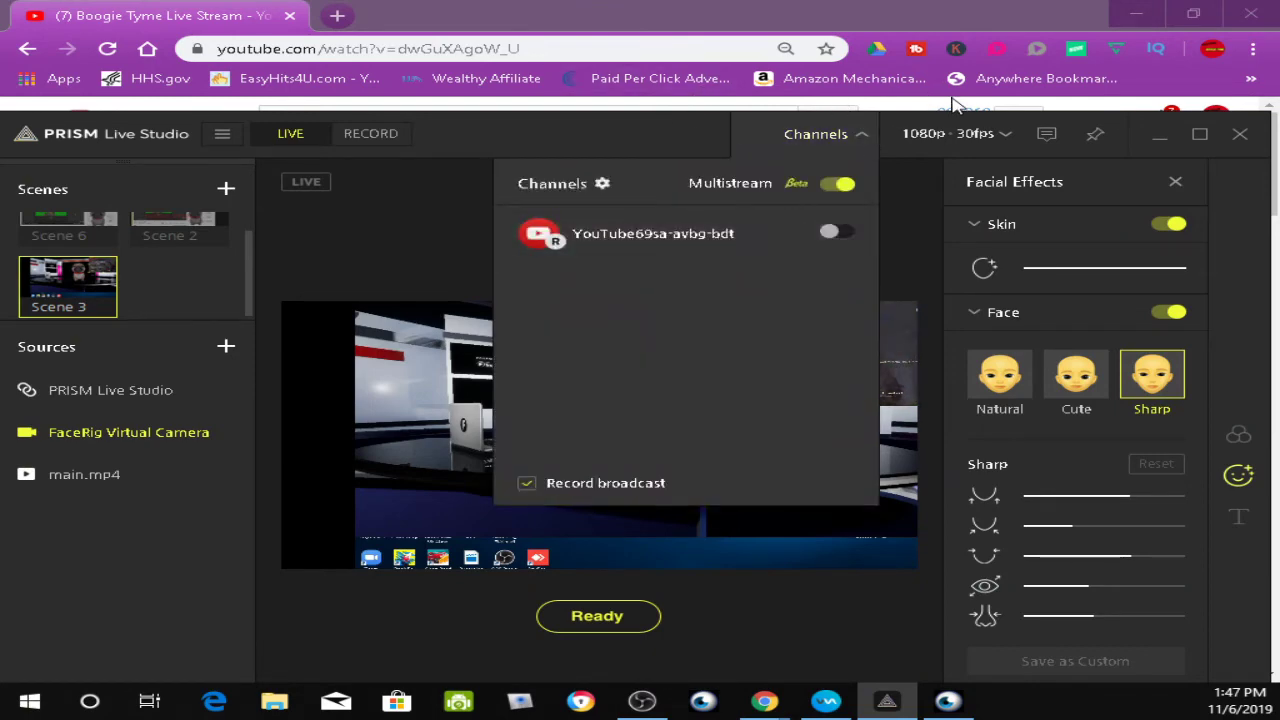
{"action": "left_click", "coordinate": [1148, 97]}
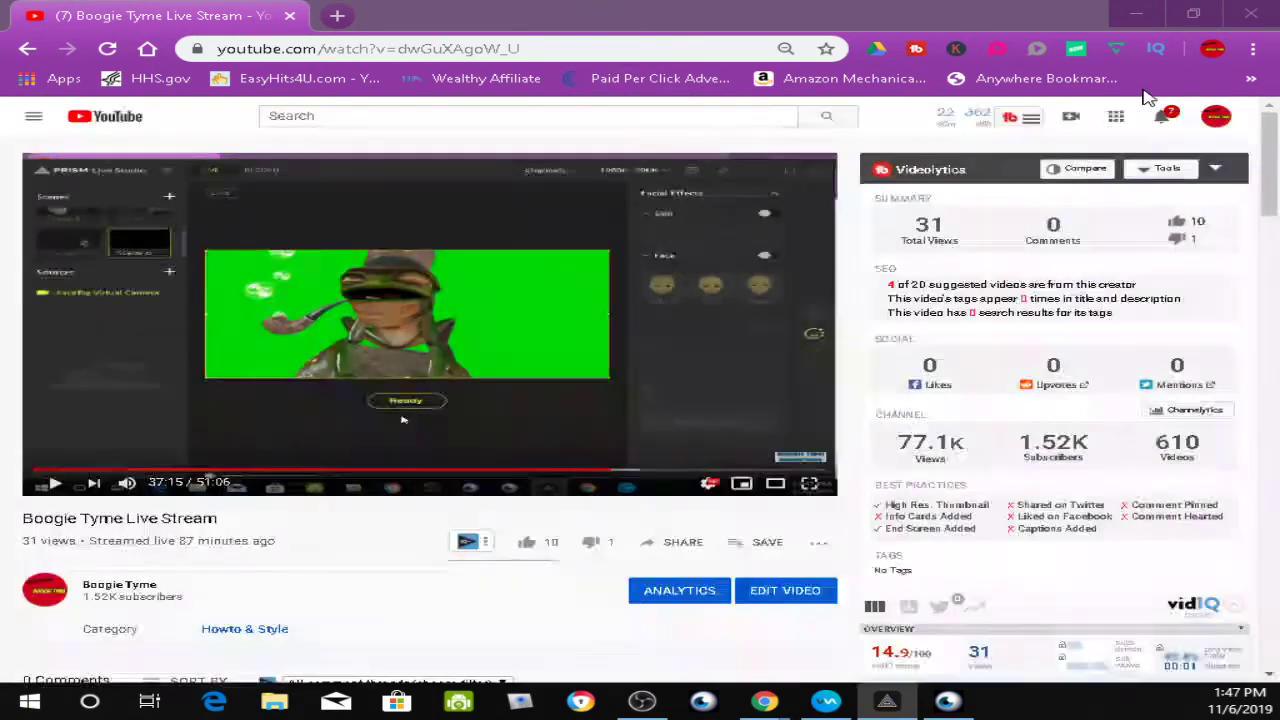
Go through YouTube Studio to the classic Live Streaming dashboard and show the encoder setup's server URL and stream key fields.
{"action": "left_click", "coordinate": [1218, 120]}
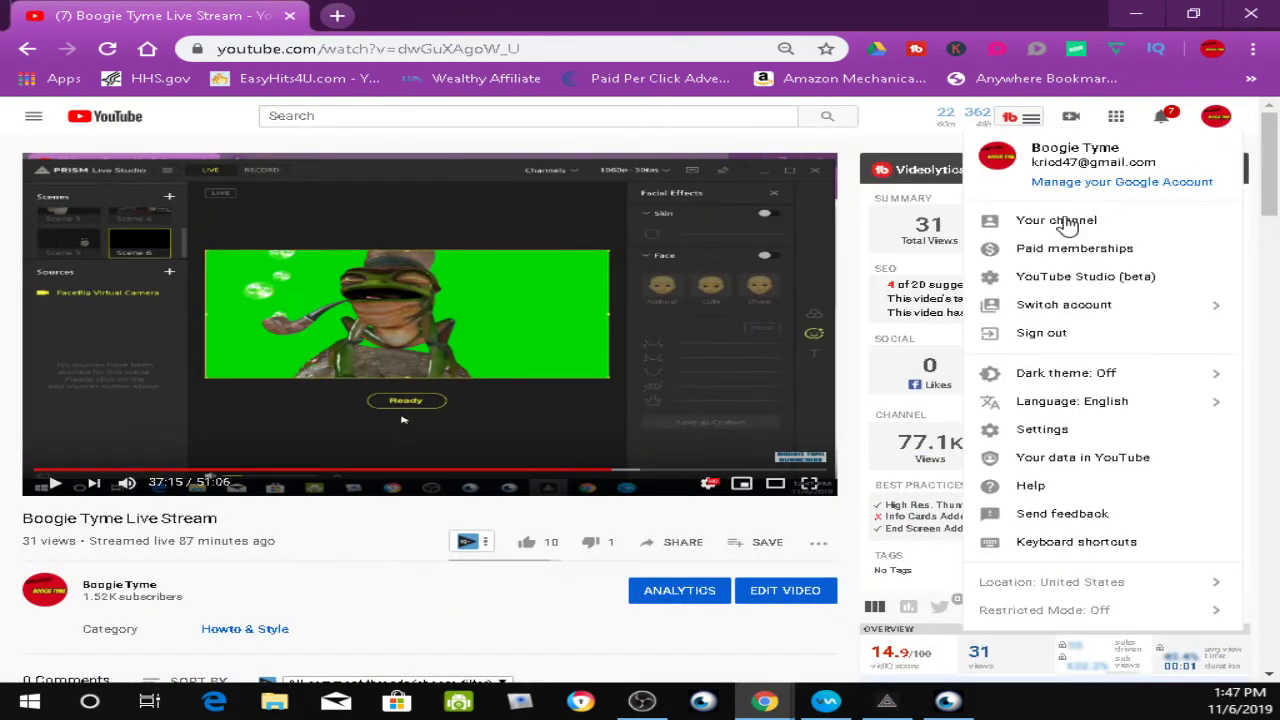
{"action": "left_click", "coordinate": [1066, 285]}
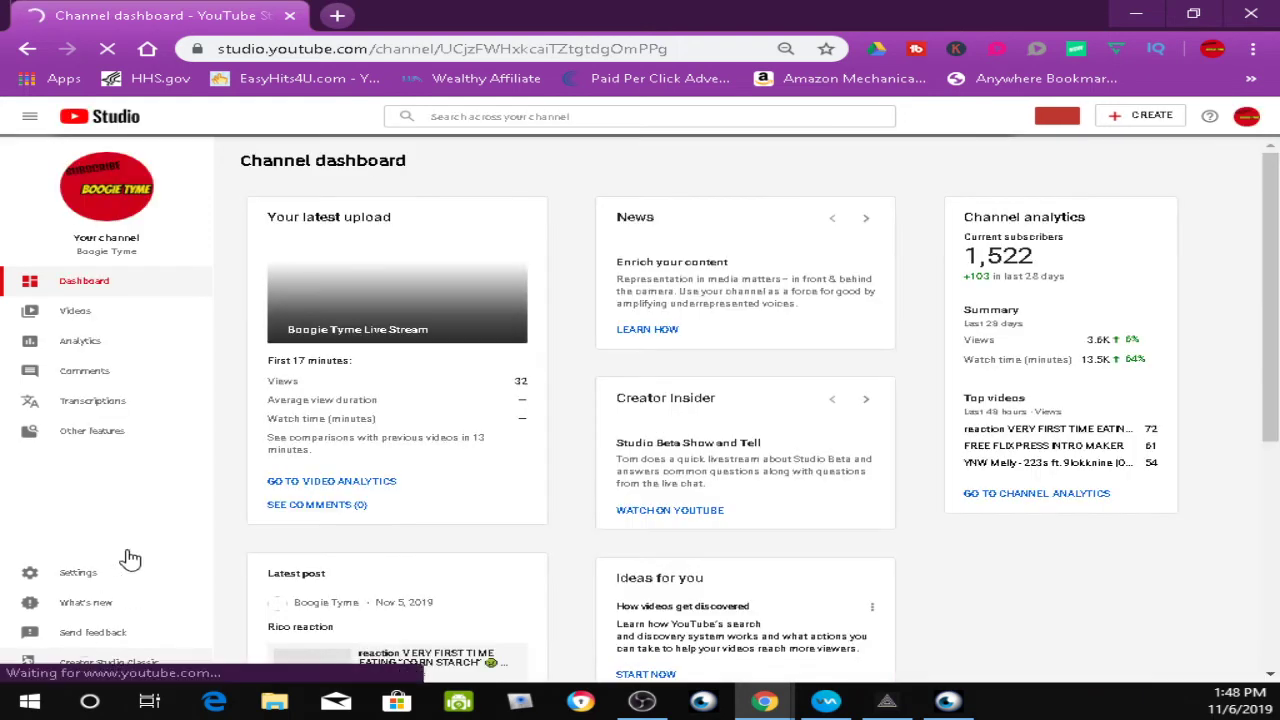
{"action": "left_click", "coordinate": [103, 434]}
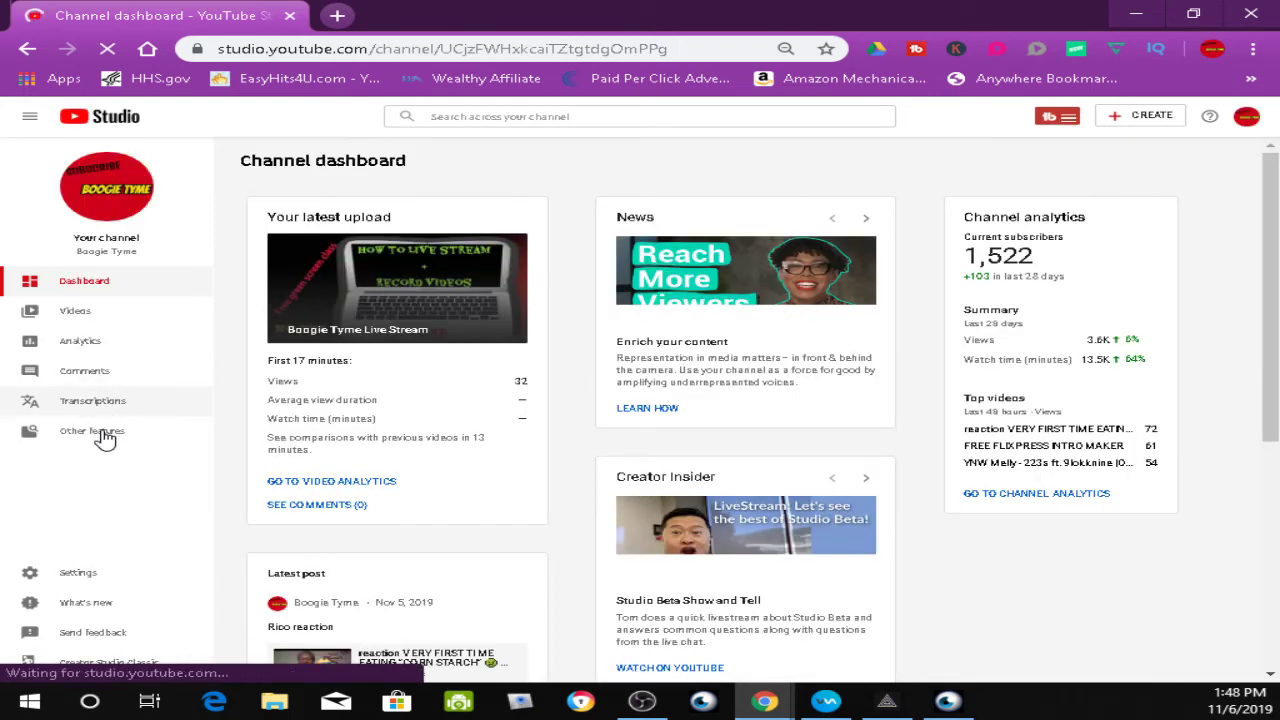
{"action": "mouse_move", "coordinate": [105, 438]}
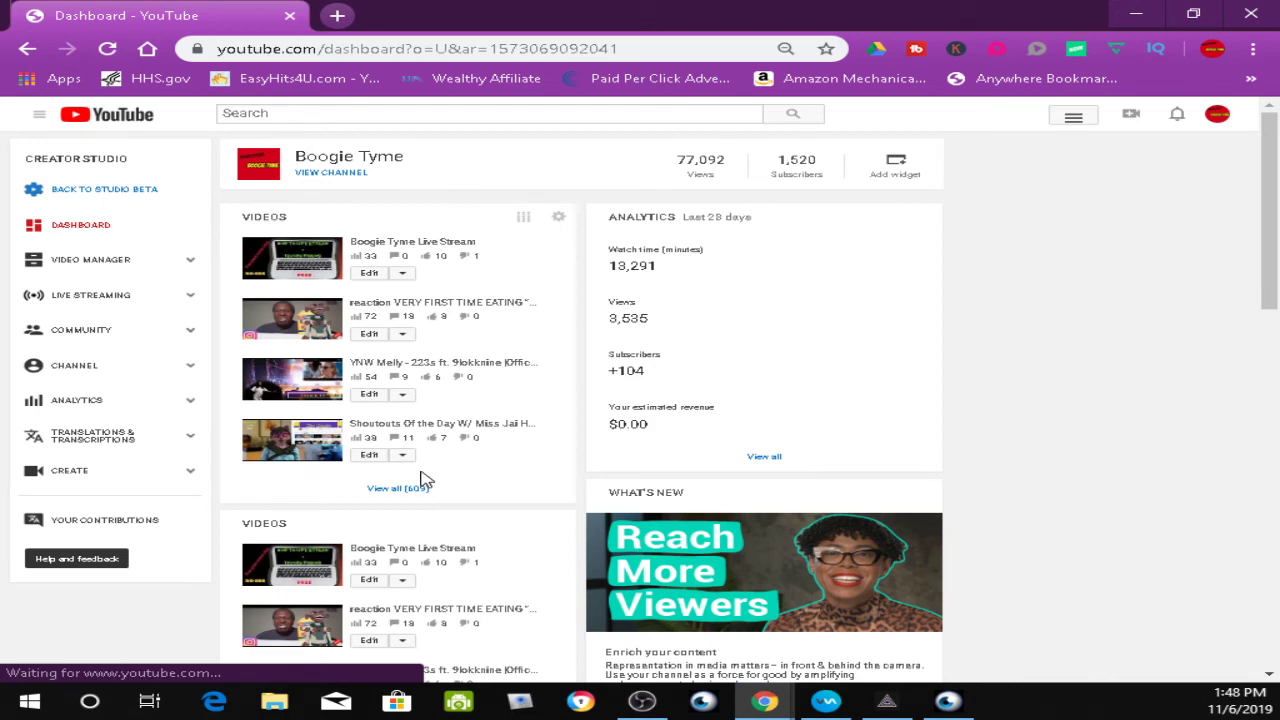
{"action": "scroll", "coordinate": [512, 476], "scroll_direction": "down", "scroll_amount": 3}
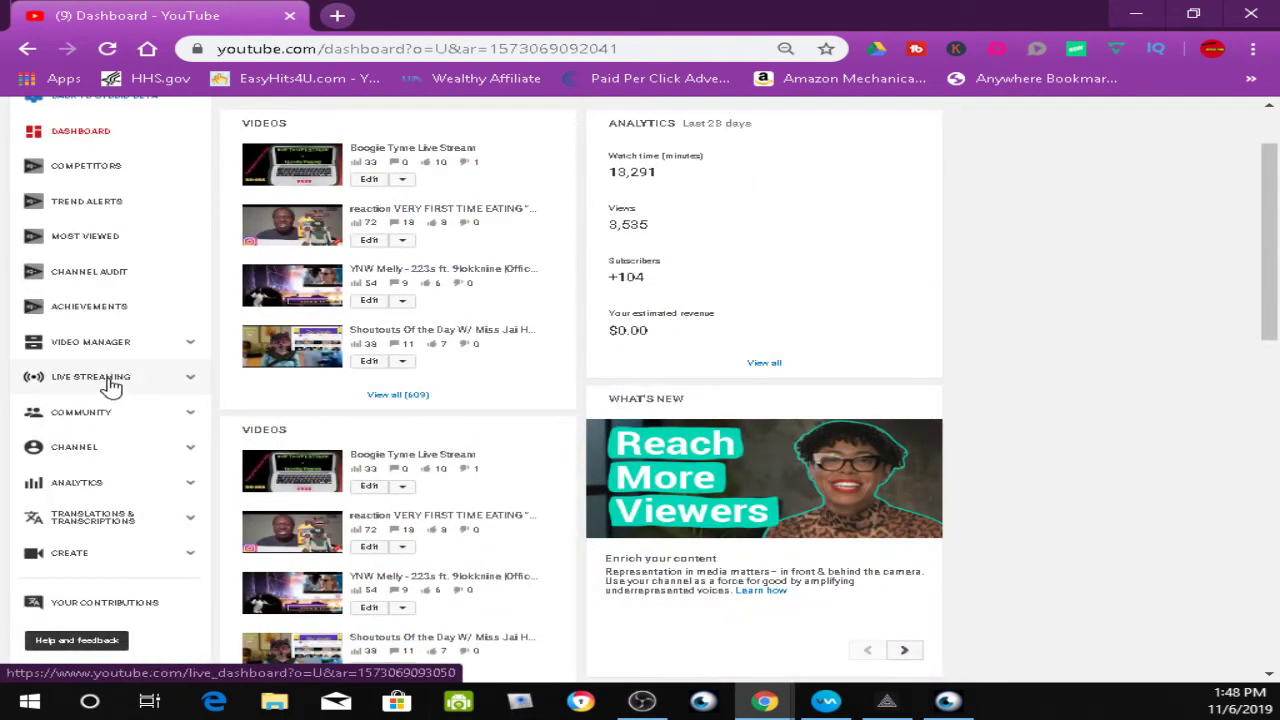
{"action": "left_click", "coordinate": [111, 386]}
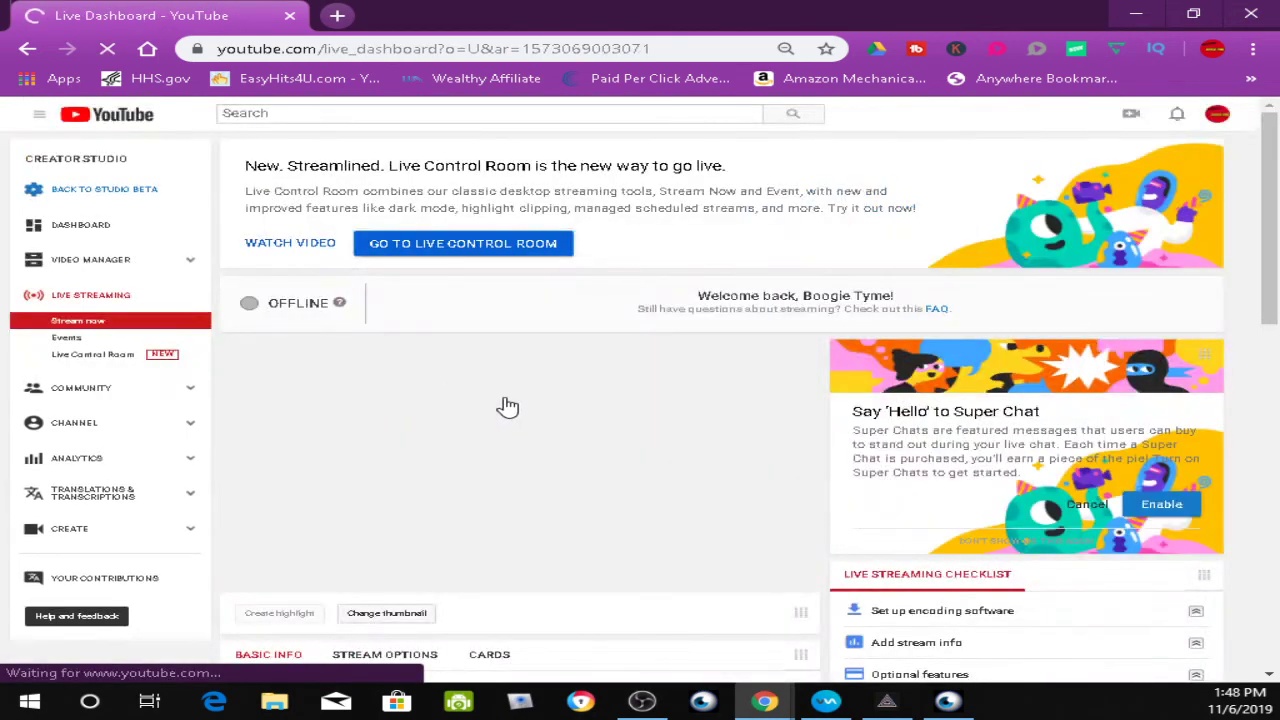
{"action": "scroll", "coordinate": [510, 393], "scroll_direction": "down", "scroll_amount": 3}
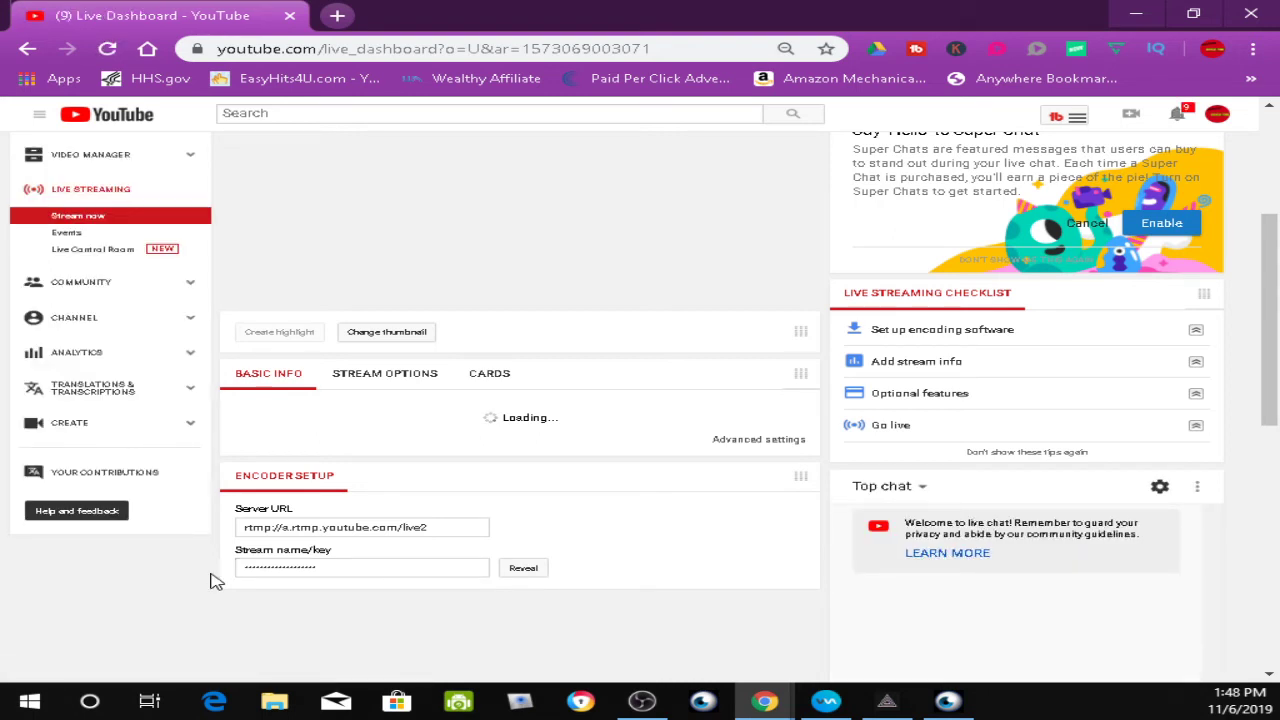
Switch back to PRISM Live Studio and check the YouTube channel's entry in the Channels list.
{"action": "left_click", "coordinate": [912, 706]}
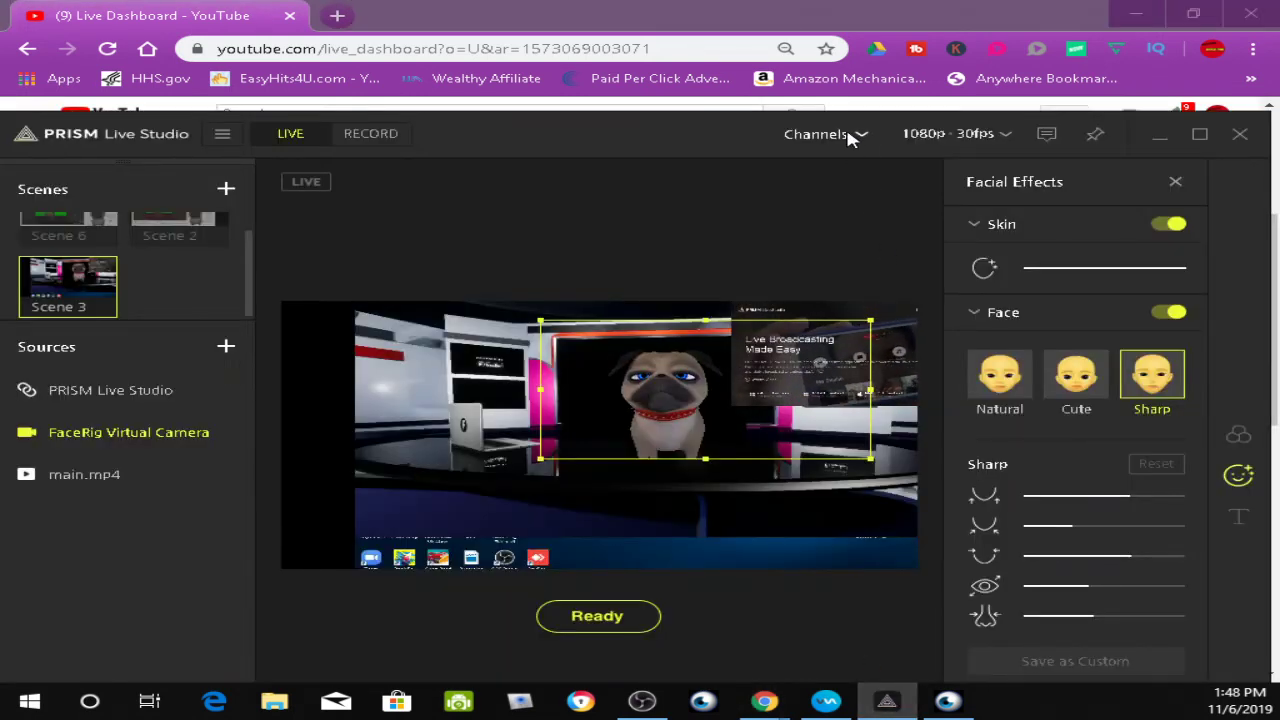
{"action": "left_click", "coordinate": [848, 137]}
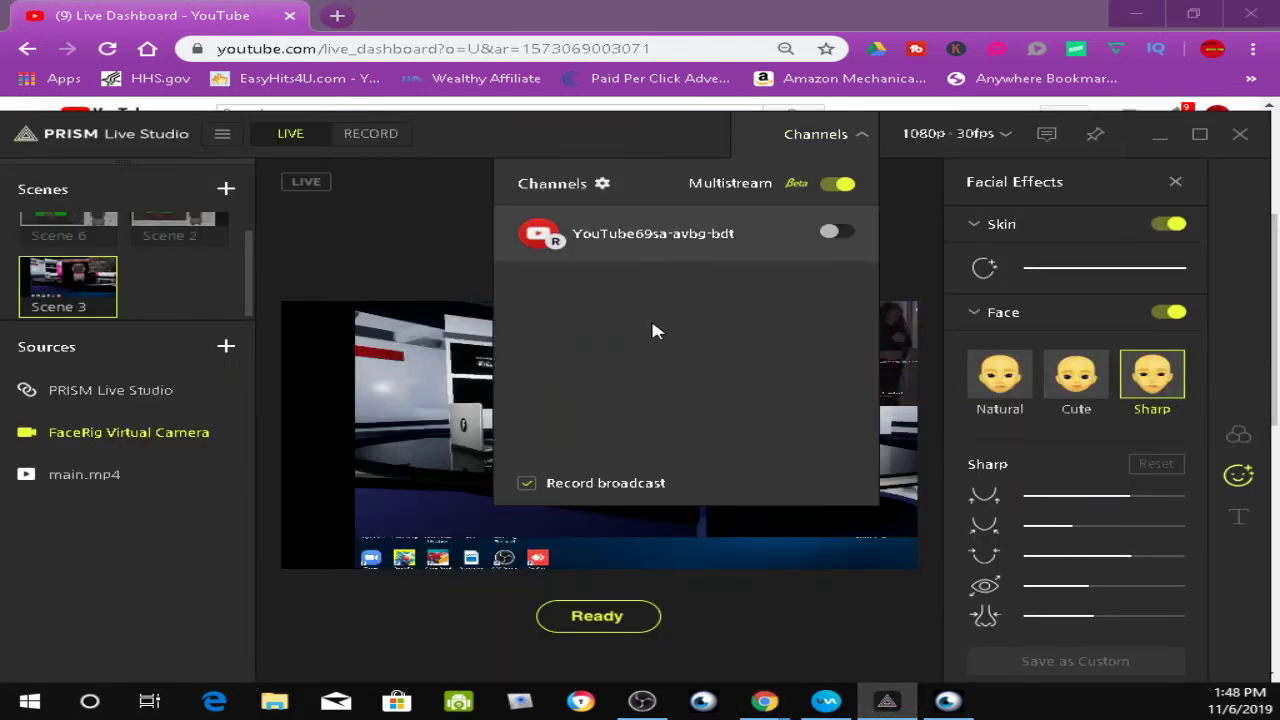
{"action": "left_click", "coordinate": [860, 138]}
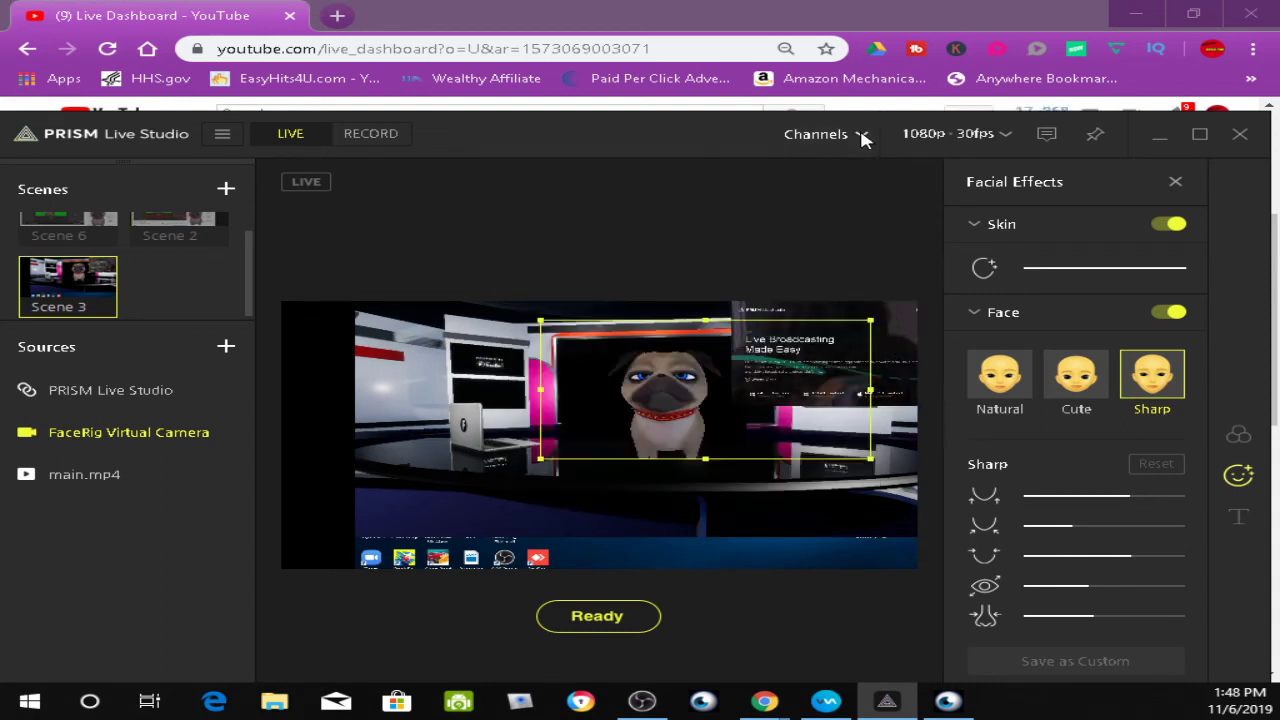
Shift the FaceRig pug left within the studio's dark middle screen and select the main.mp4 clip.
{"action": "left_click_drag", "start_coordinate": [651, 443], "coordinate": [607, 440]}
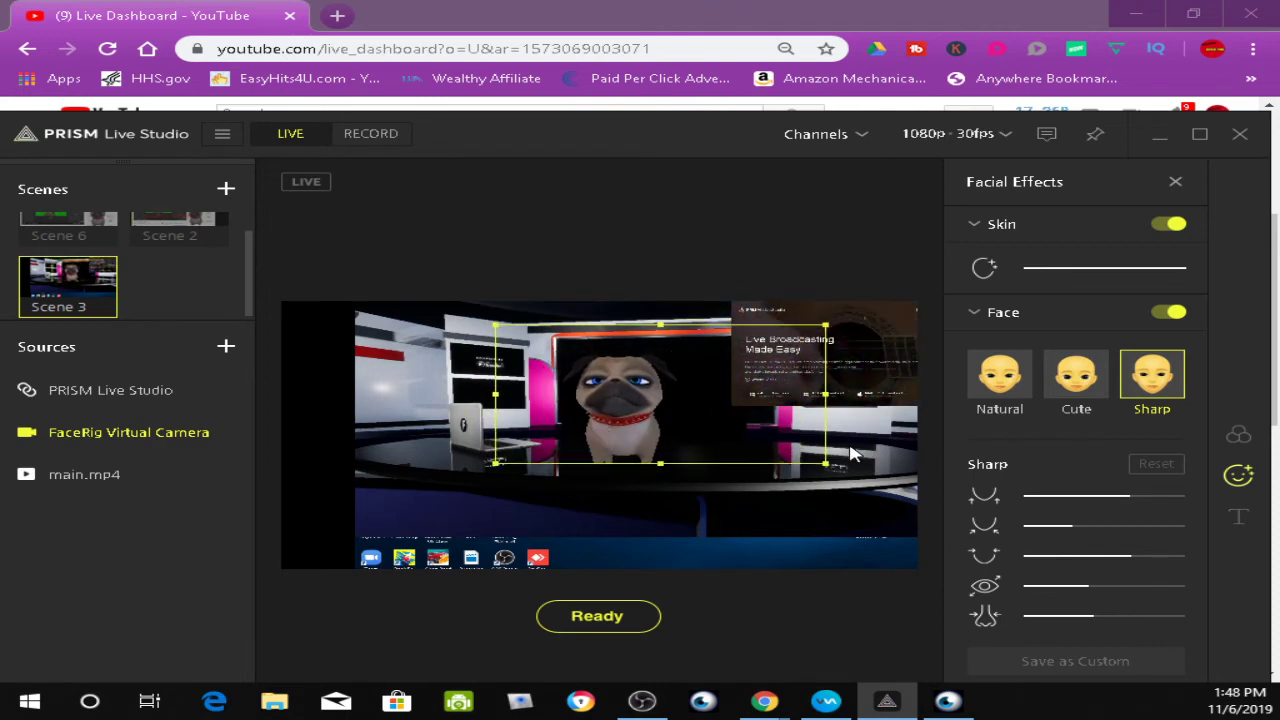
{"action": "left_click", "coordinate": [430, 330]}
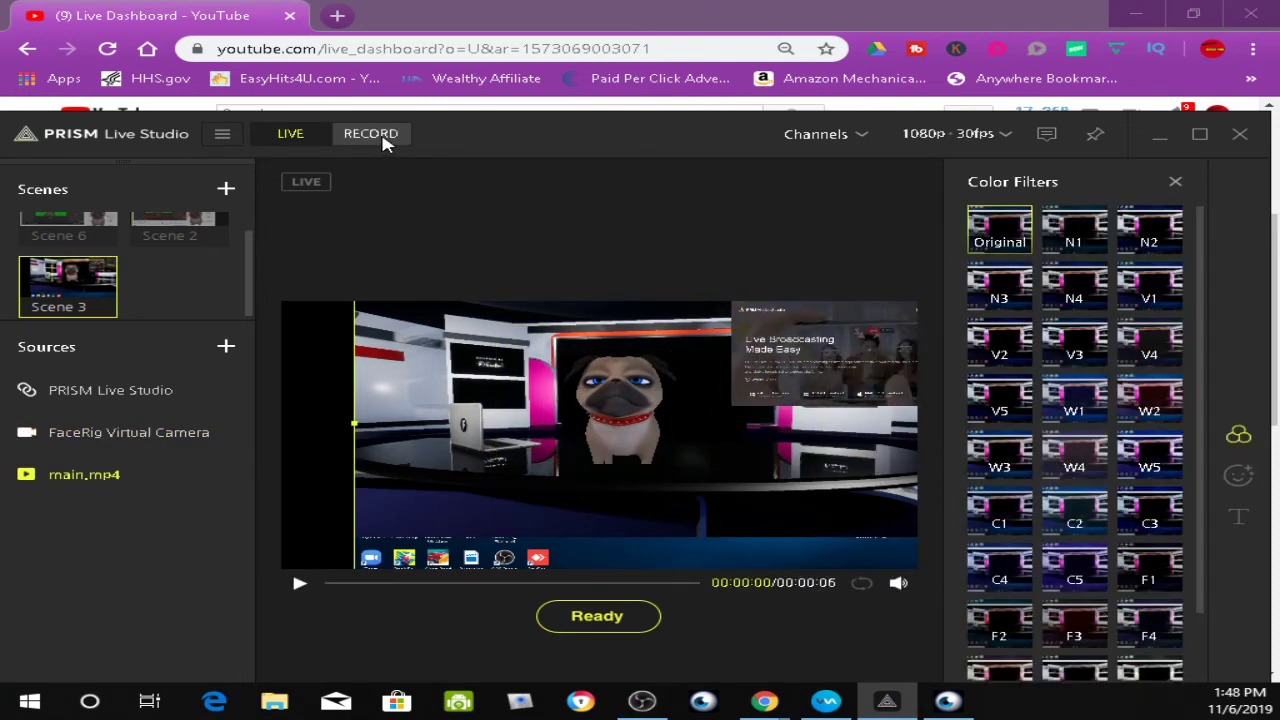
Create a new scene and add the FaceRig Virtual Camera to it as a video capture device.
{"action": "left_click", "coordinate": [226, 189]}
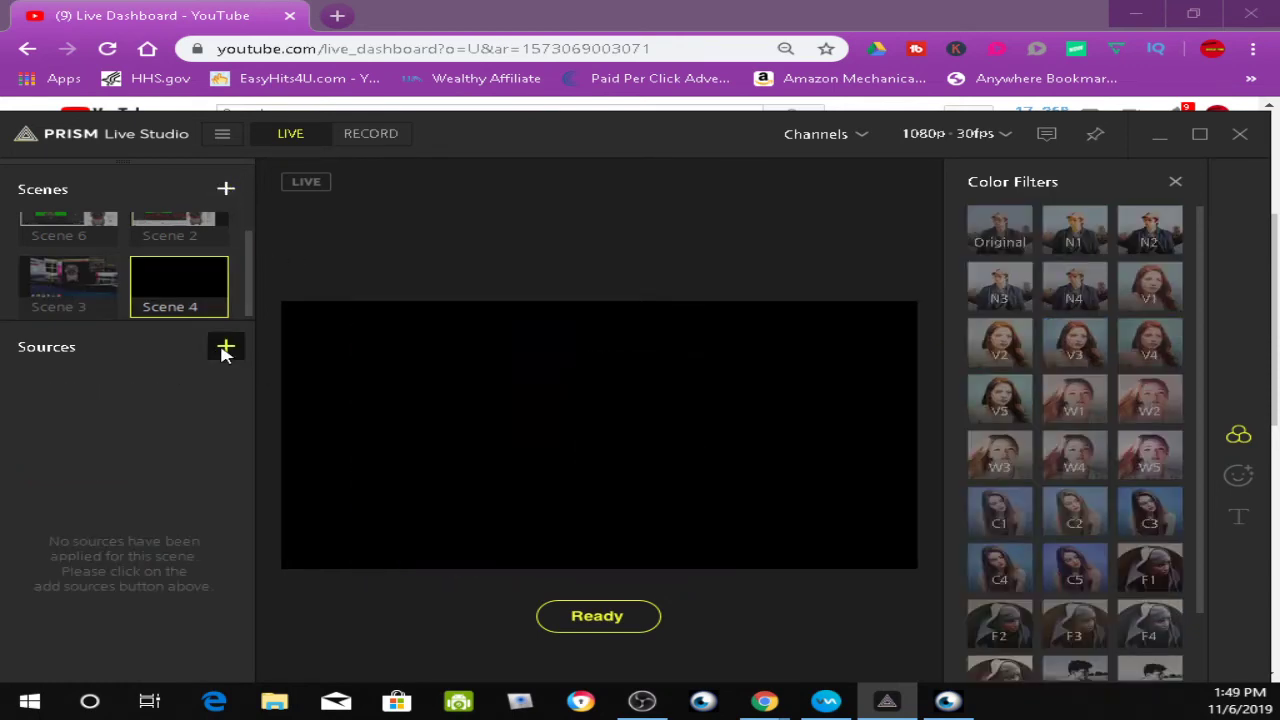
{"action": "left_click", "coordinate": [225, 346]}
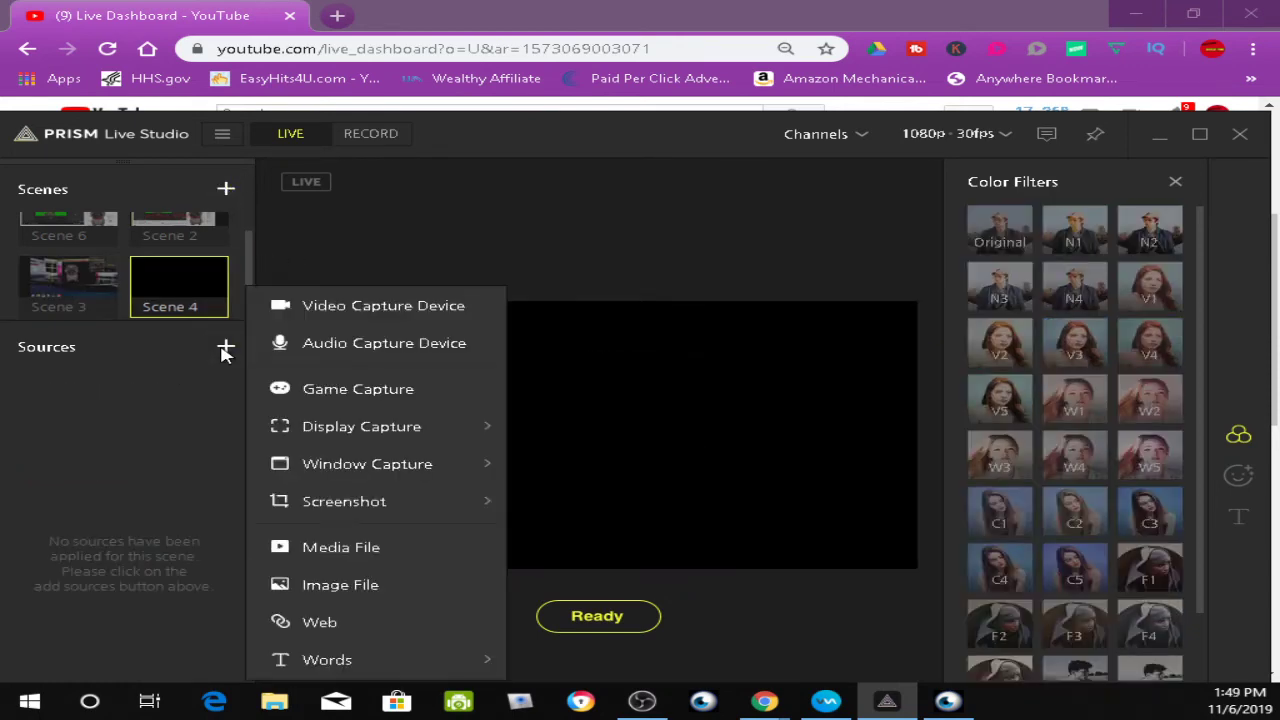
{"action": "left_click", "coordinate": [409, 308]}
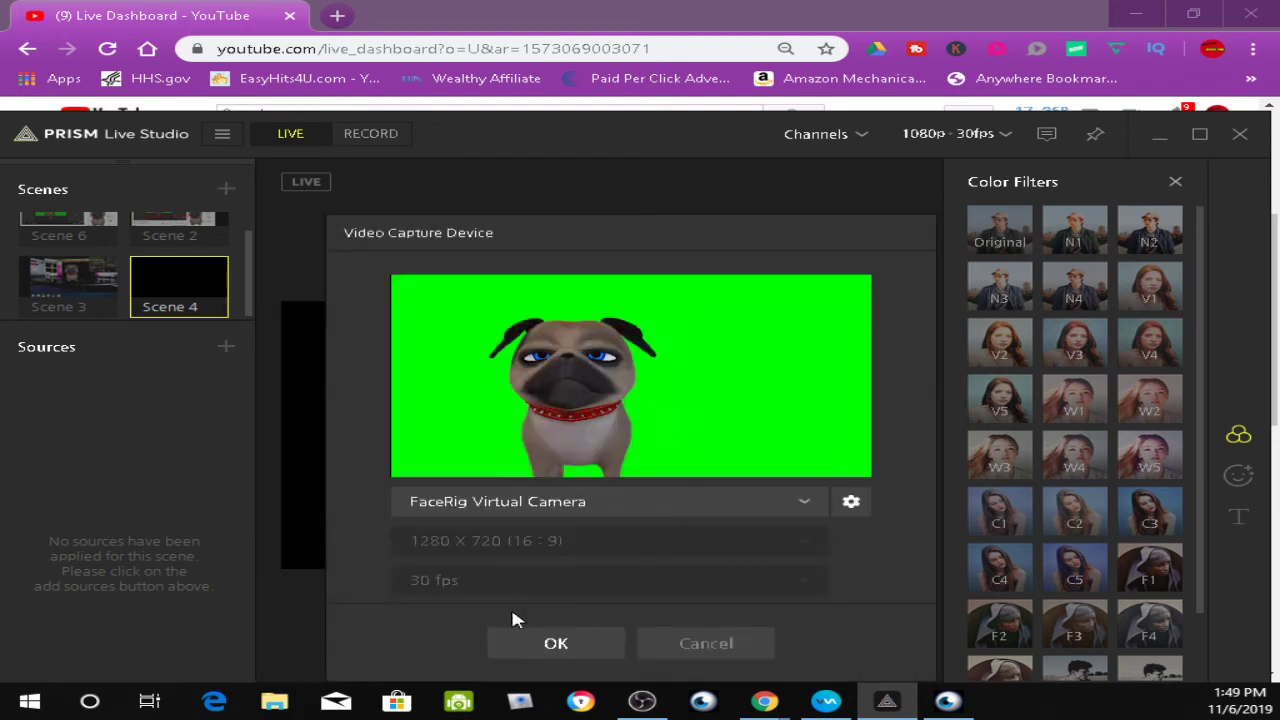
{"action": "left_click", "coordinate": [533, 645]}
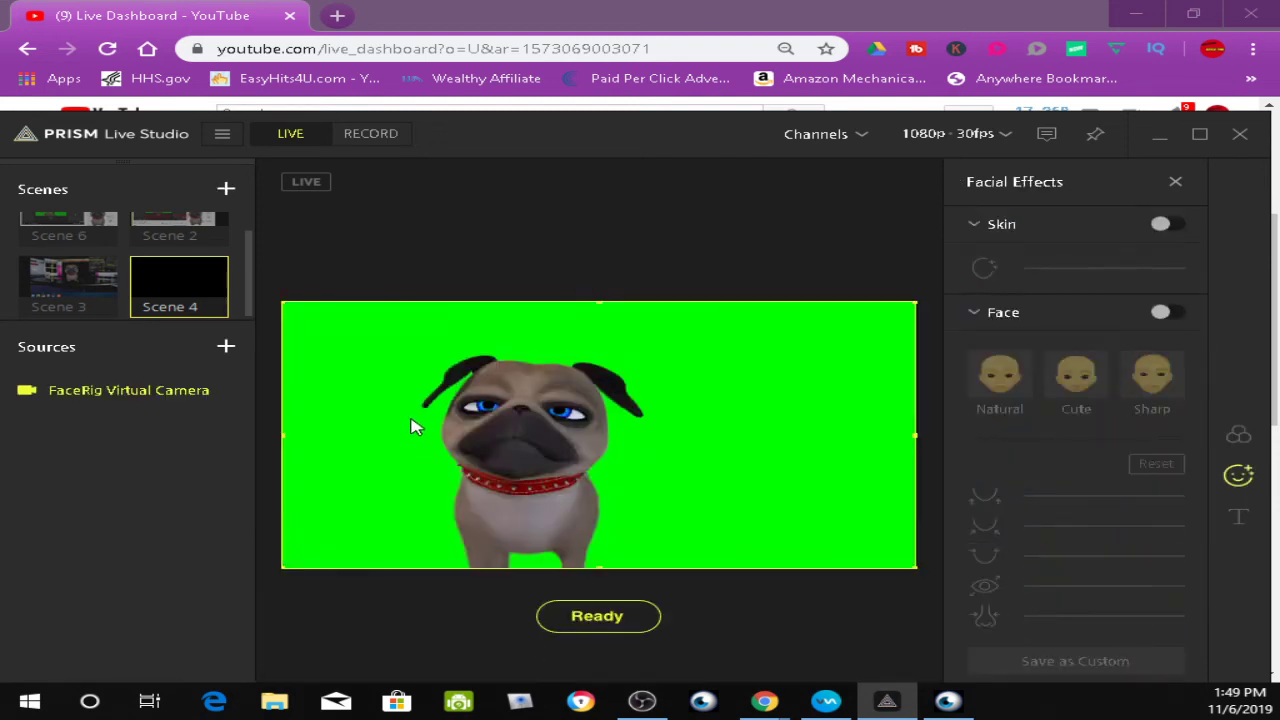
Enable the chroma key on the new scene's FaceRig Virtual Camera with a green key color and a slightly higher threshold.
{"action": "right_click", "coordinate": [366, 408]}
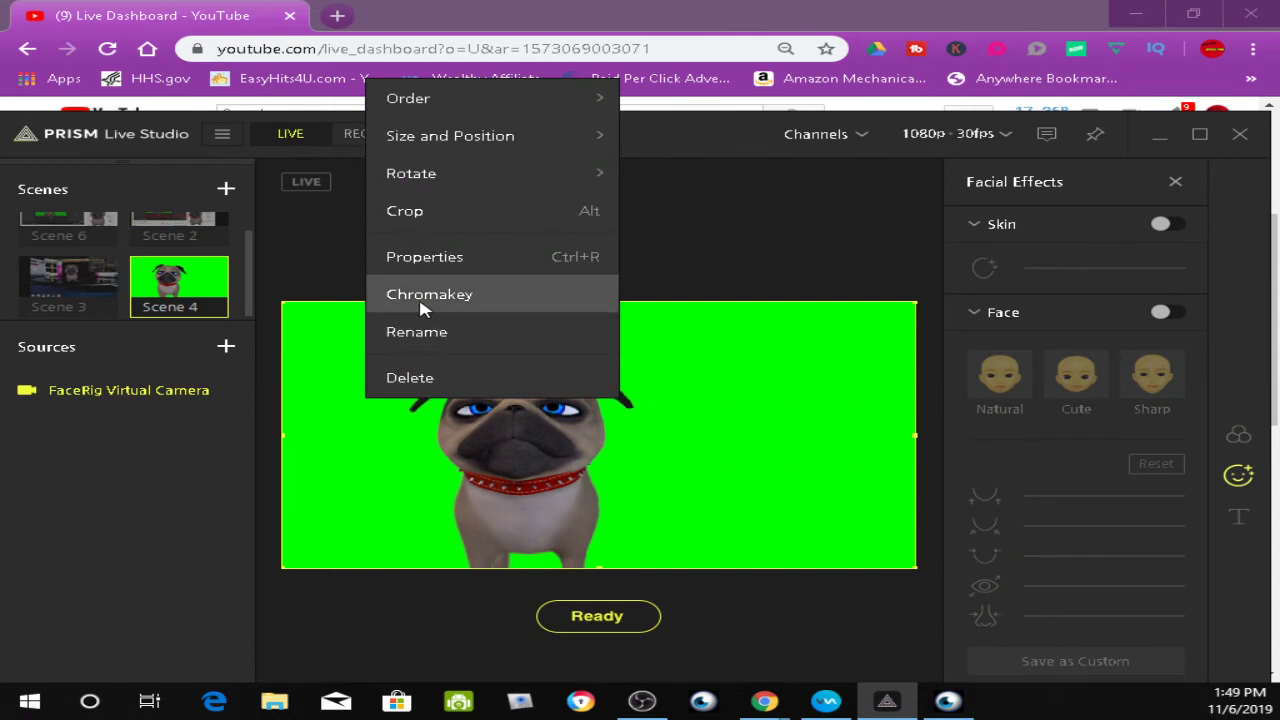
{"action": "left_click", "coordinate": [420, 300]}
{"action": "left_click", "coordinate": [402, 272]}
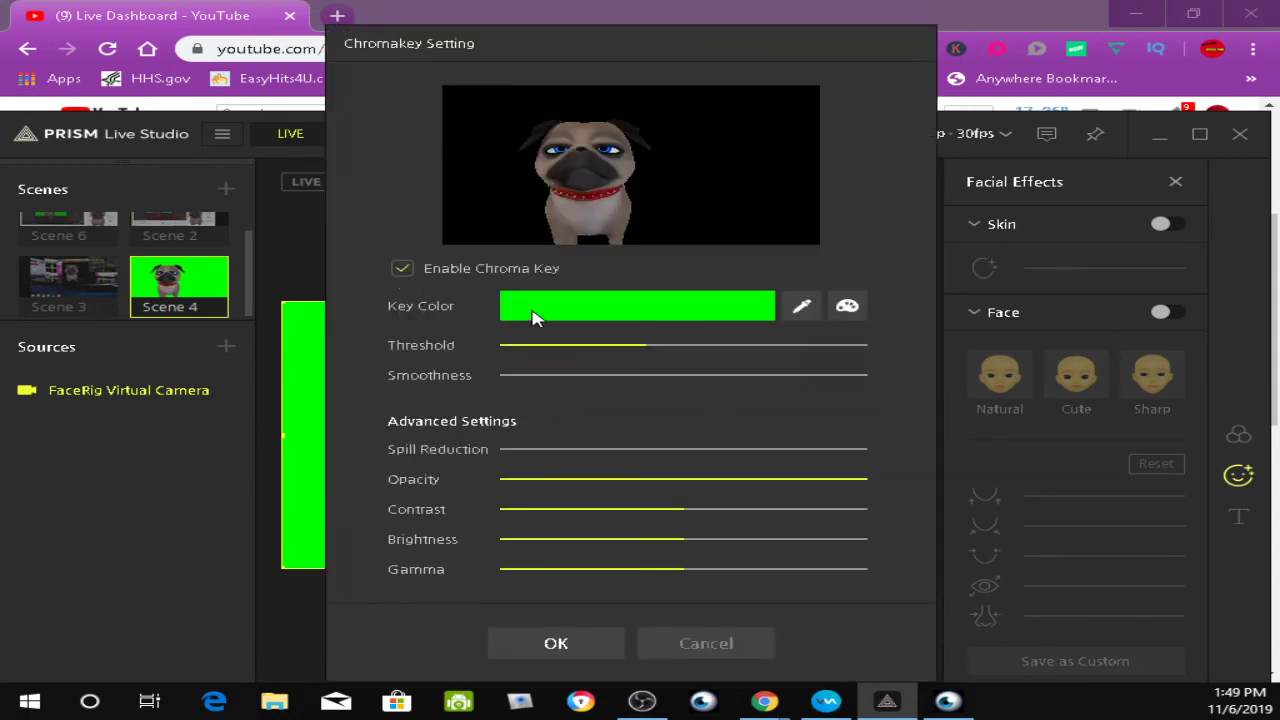
{"action": "left_click_drag", "start_coordinate": [645, 346], "coordinate": [676, 346]}
{"action": "left_click", "coordinate": [556, 640]}
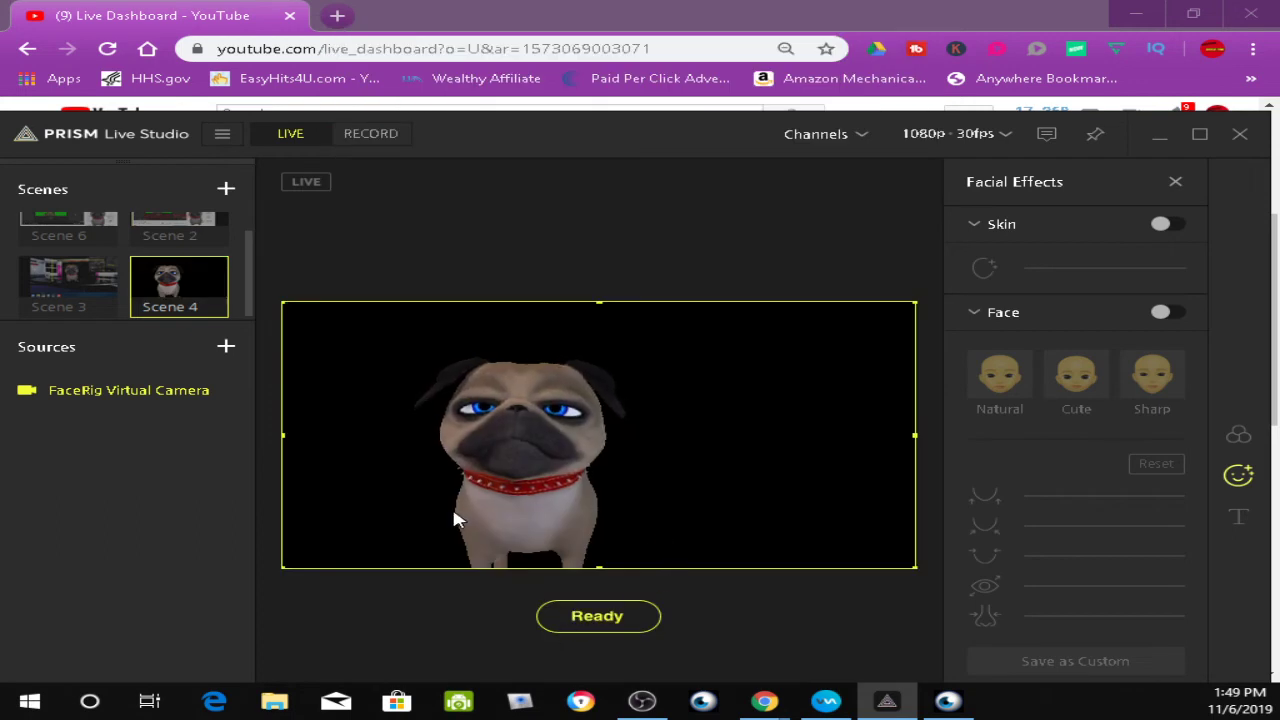
{"action": "left_click_drag", "start_coordinate": [576, 517], "coordinate": [451, 511]}
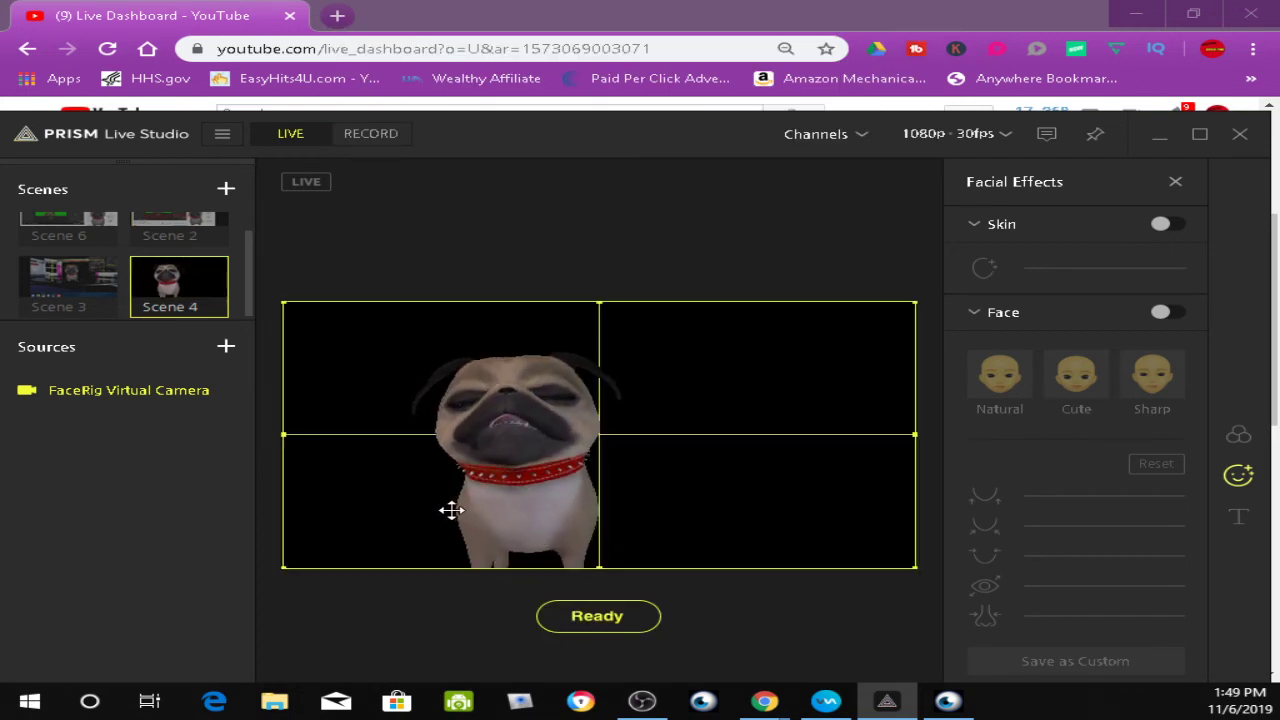
Add a text source, enlarge it in the canvas's lower-right area, and move the pug left to make room.
{"action": "left_click", "coordinate": [226, 346]}
{"action": "mouse_move", "coordinate": [330, 658]}
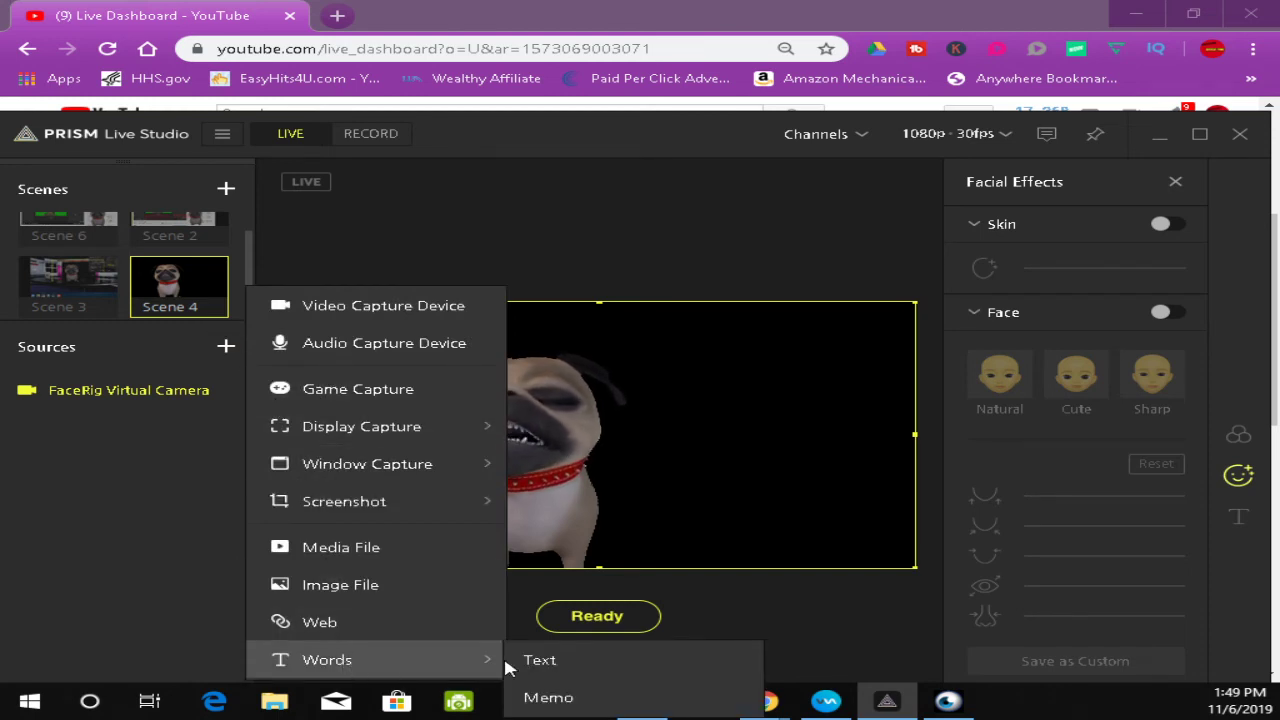
{"action": "left_click", "coordinate": [540, 662]}
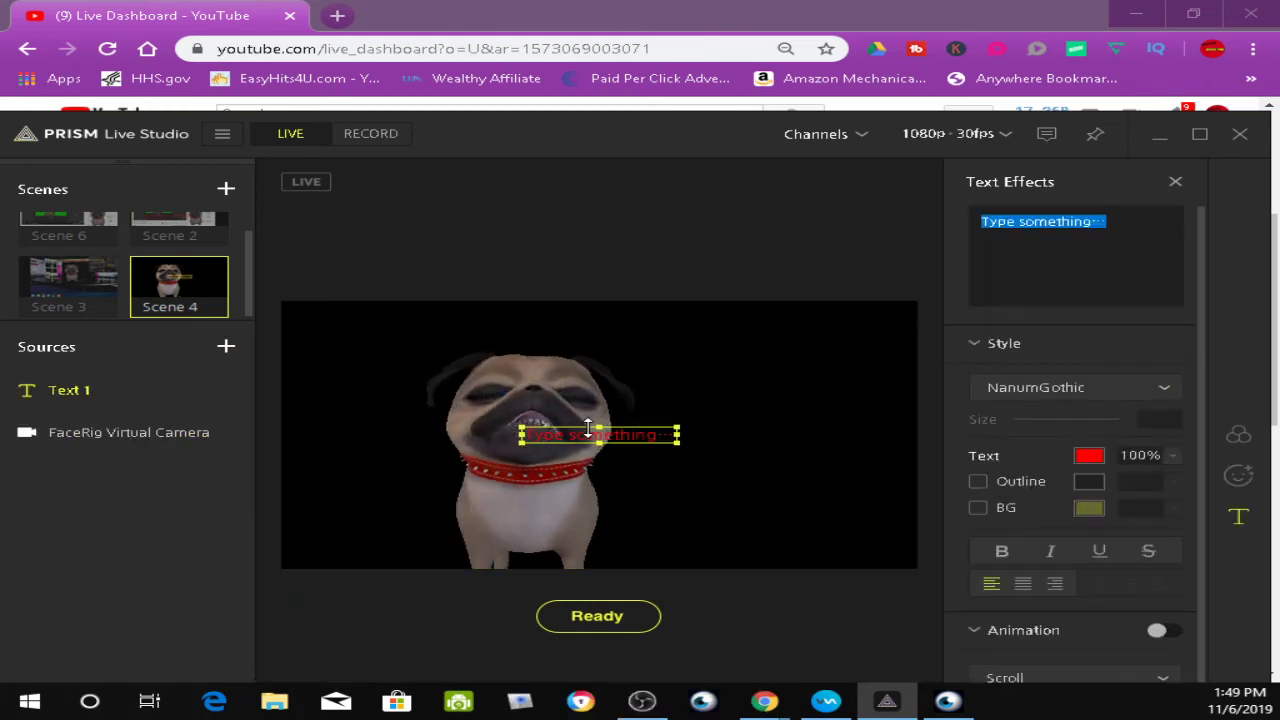
{"action": "left_click_drag", "start_coordinate": [610, 445], "coordinate": [905, 488]}
{"action": "left_click_drag", "start_coordinate": [760, 520], "coordinate": [644, 538]}
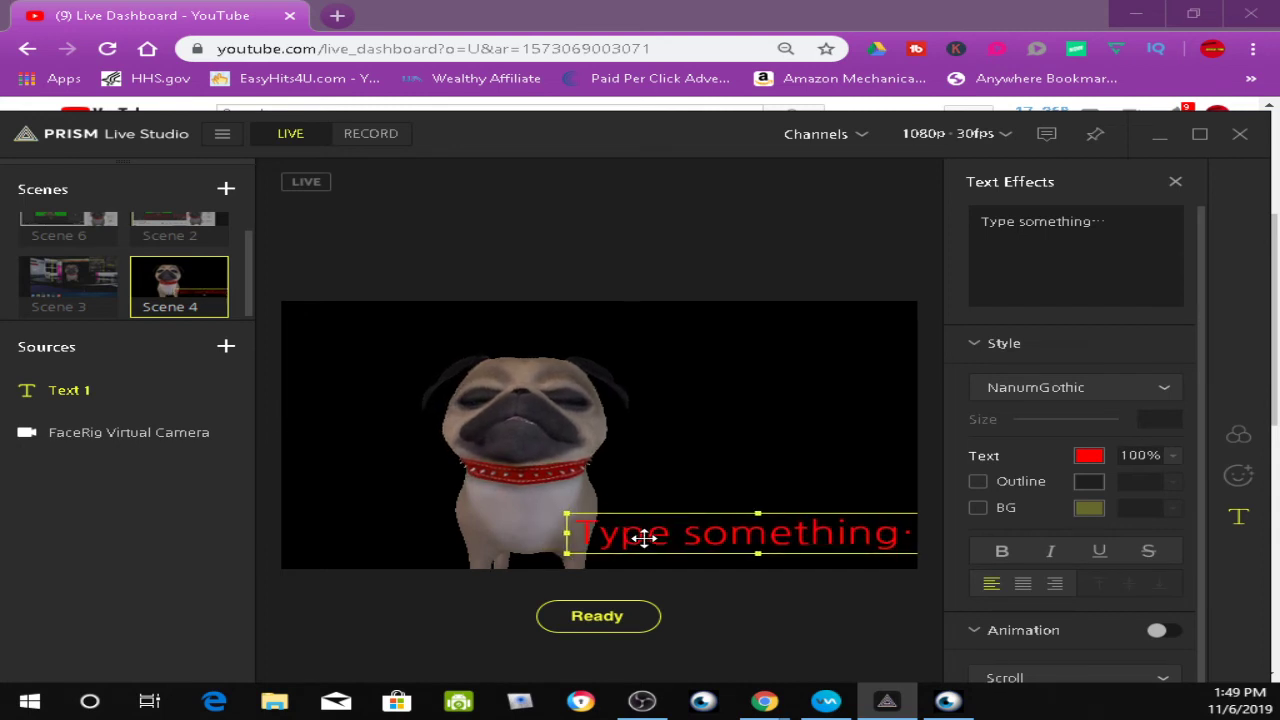
{"action": "left_click", "coordinate": [566, 477]}
{"action": "left_click_drag", "start_coordinate": [832, 420], "coordinate": [760, 418]}
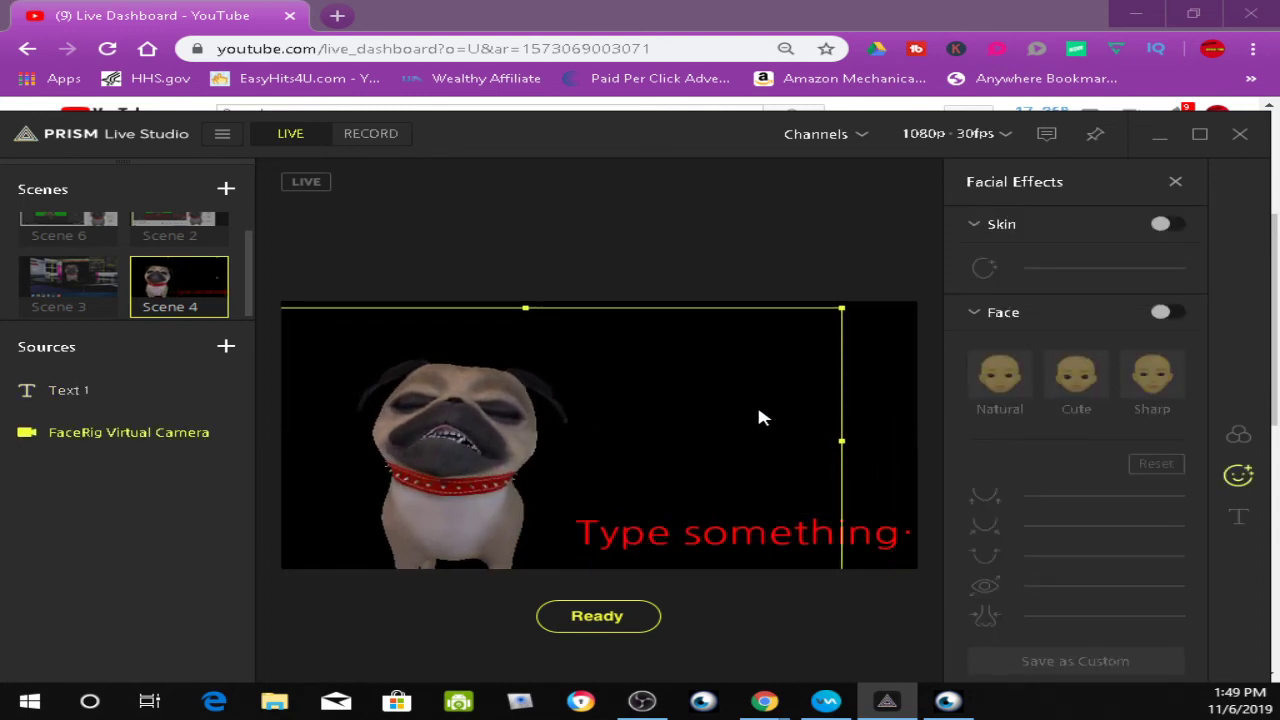
Replace the placeholder text with "Boogie Tyme" and turn on its Scroll animation.
{"action": "left_click", "coordinate": [845, 545]}
{"action": "left_click_drag", "start_coordinate": [1125, 228], "coordinate": [955, 232]}
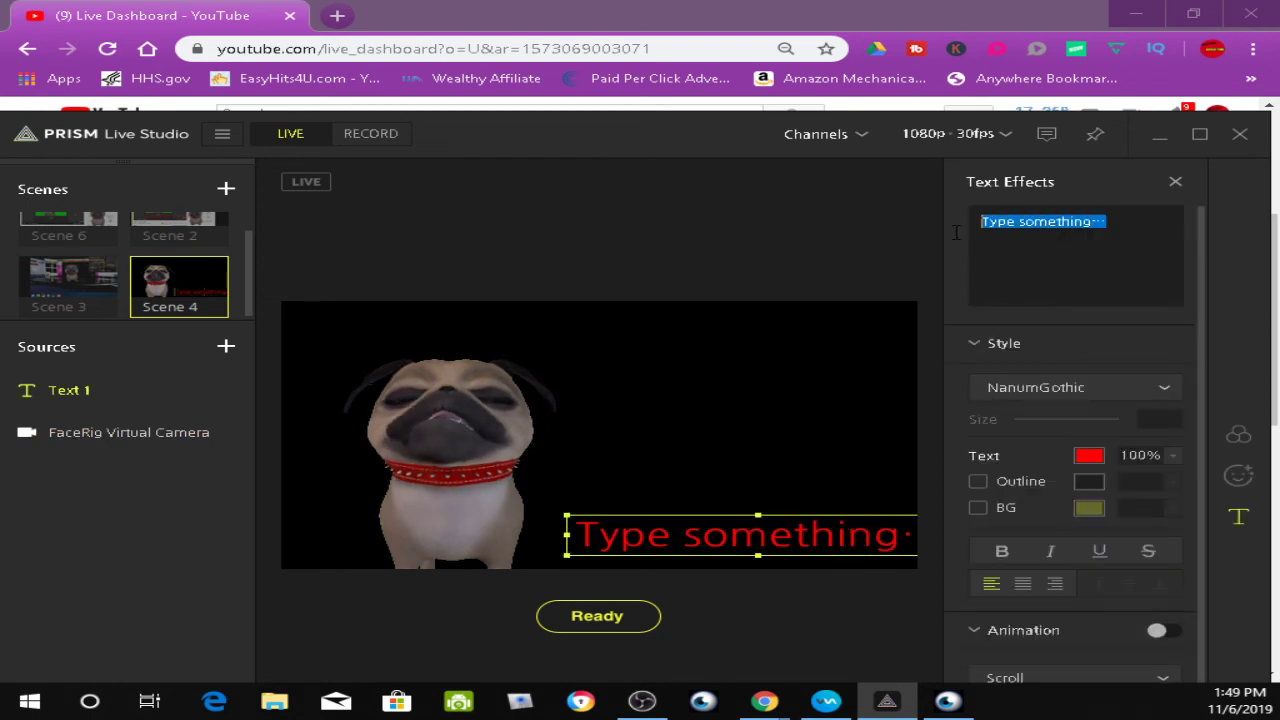
{"action": "type", "text": "Bo"}
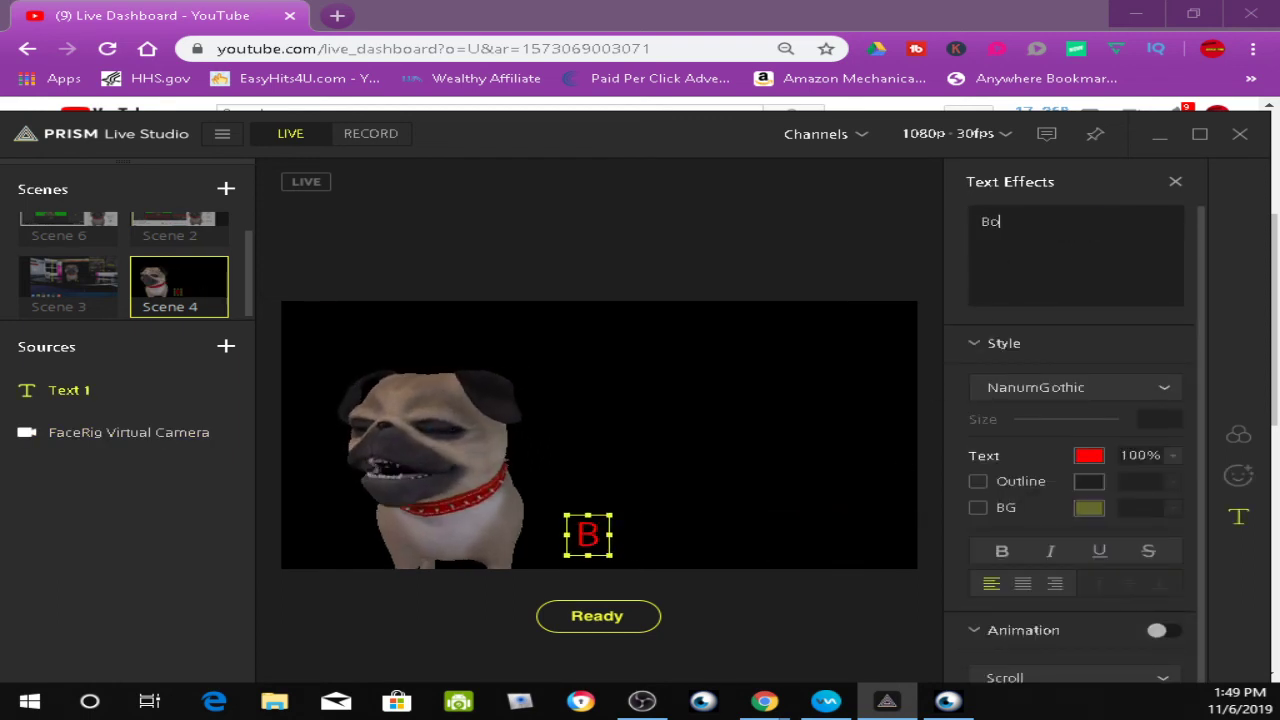
{"action": "type", "text": "ogie Tyme"}
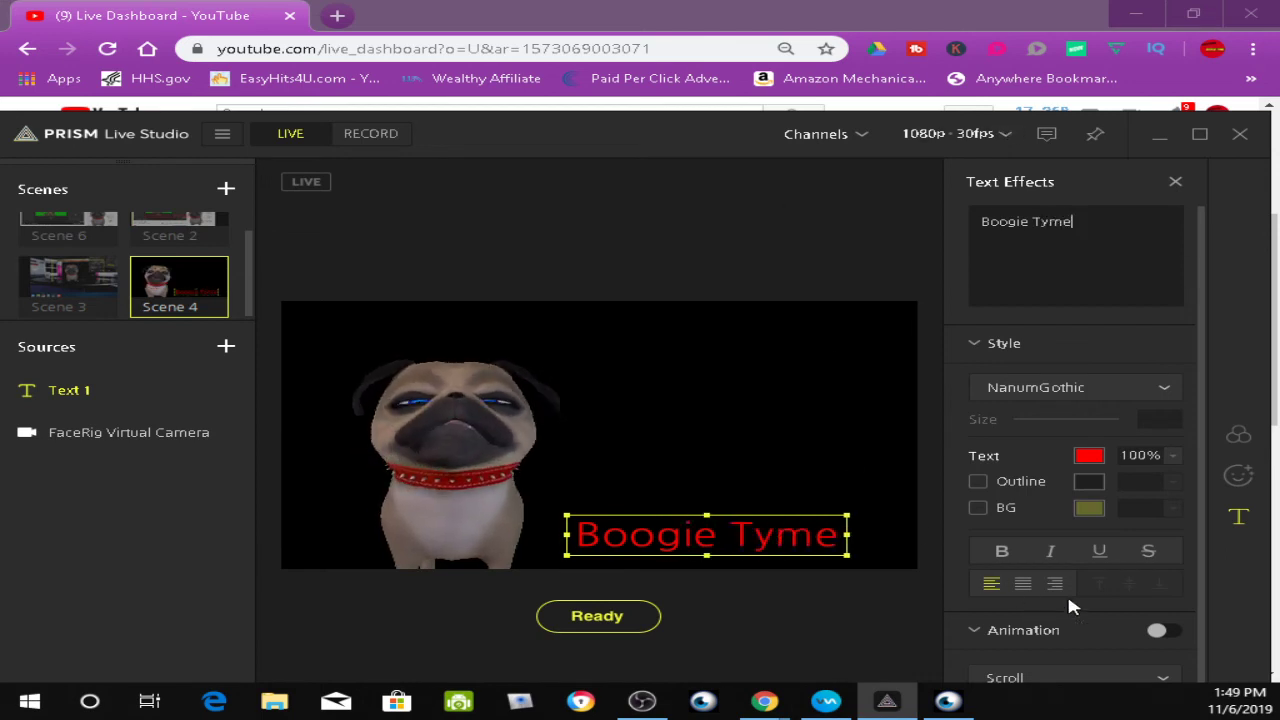
{"action": "left_click", "coordinate": [1170, 632]}
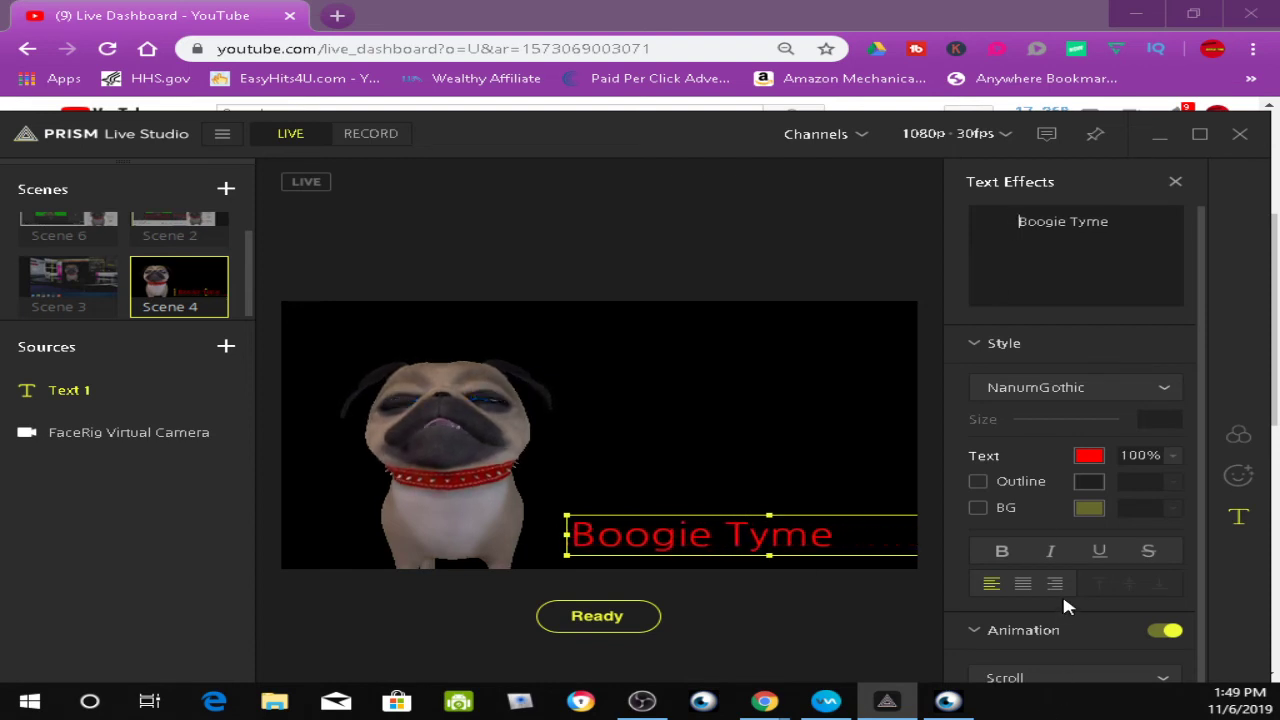
Move the PRISM window up to reveal the full text animation settings and lower the Scroll speed to 20.
{"action": "scroll", "coordinate": [1062, 592], "scroll_direction": "down", "scroll_amount": 2}
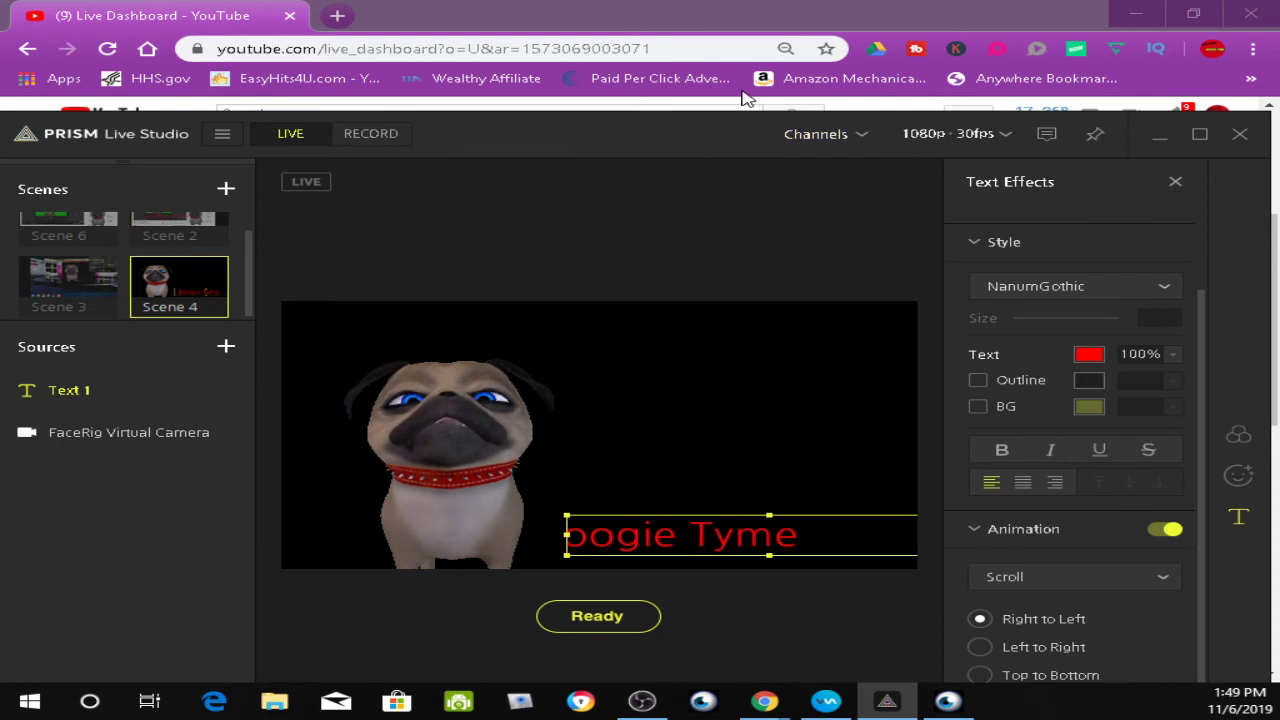
{"action": "left_click_drag", "start_coordinate": [717, 112], "coordinate": [662, 8]}
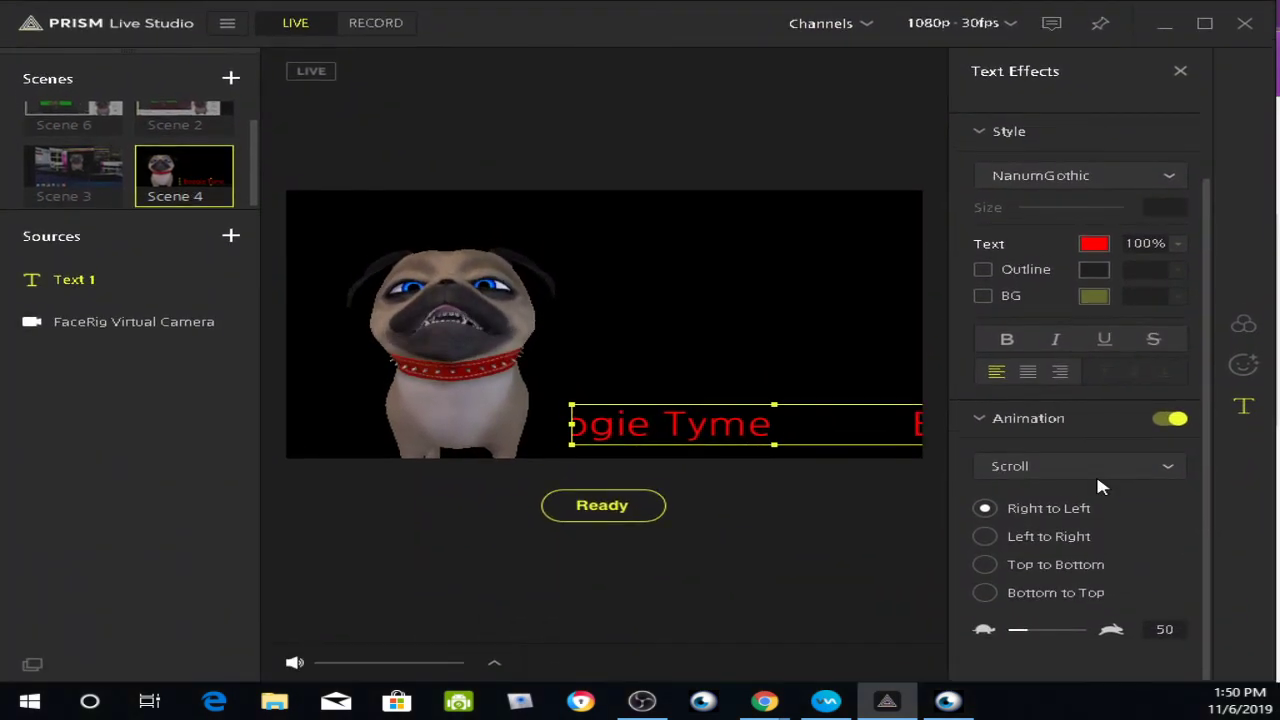
{"action": "left_click", "coordinate": [1025, 631]}
{"action": "left_click_drag", "start_coordinate": [1024, 631], "coordinate": [1013, 632]}
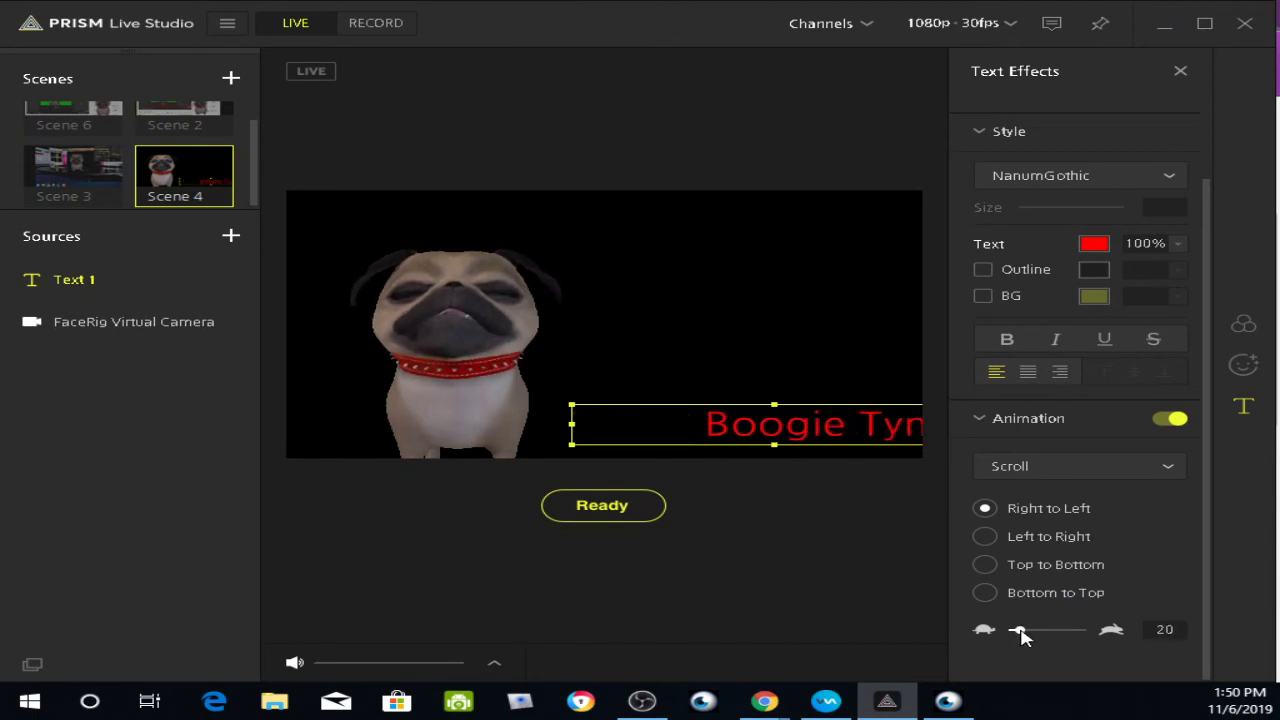
Change the text's animation to Blink and move "Boogie Tyme" left so it fits inside the canvas.
{"action": "left_click", "coordinate": [1044, 458]}
{"action": "left_click", "coordinate": [1035, 523]}
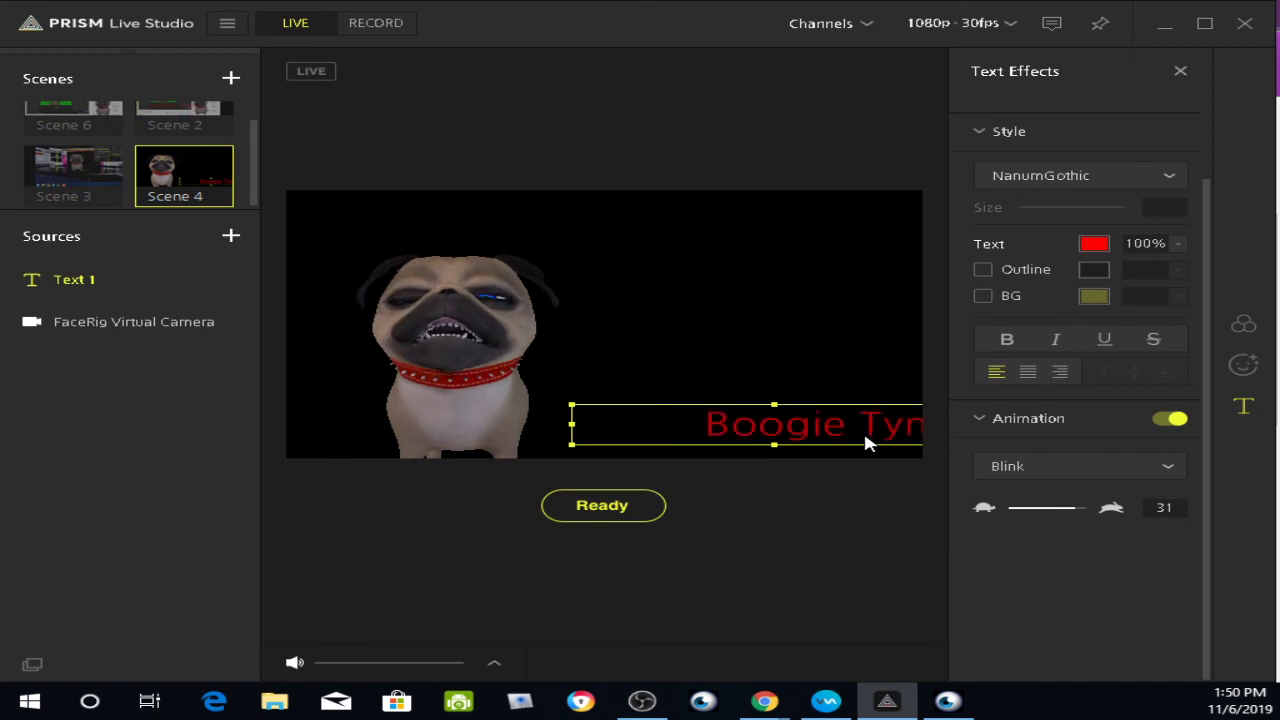
{"action": "left_click_drag", "start_coordinate": [866, 443], "coordinate": [790, 438]}
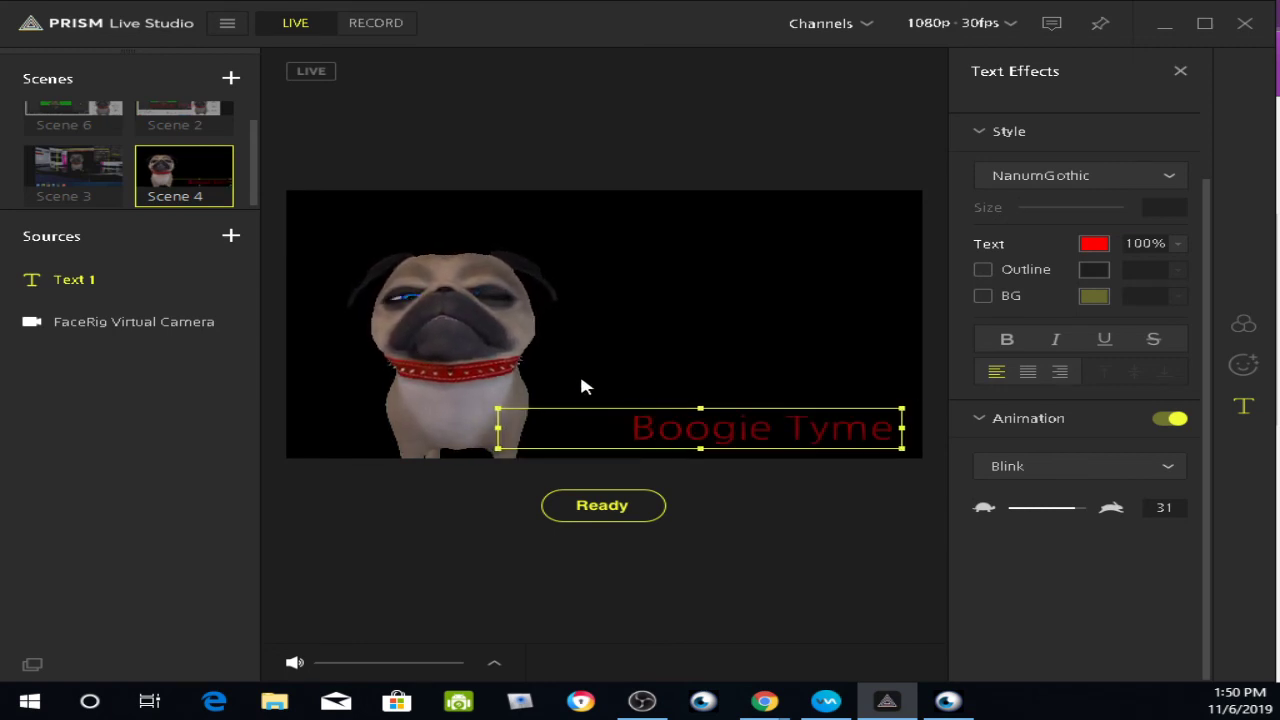
Switch through Scenes 3, 6, 2 and 4 to preview their layouts, ending on Scene 2.
{"action": "left_click", "coordinate": [84, 170]}
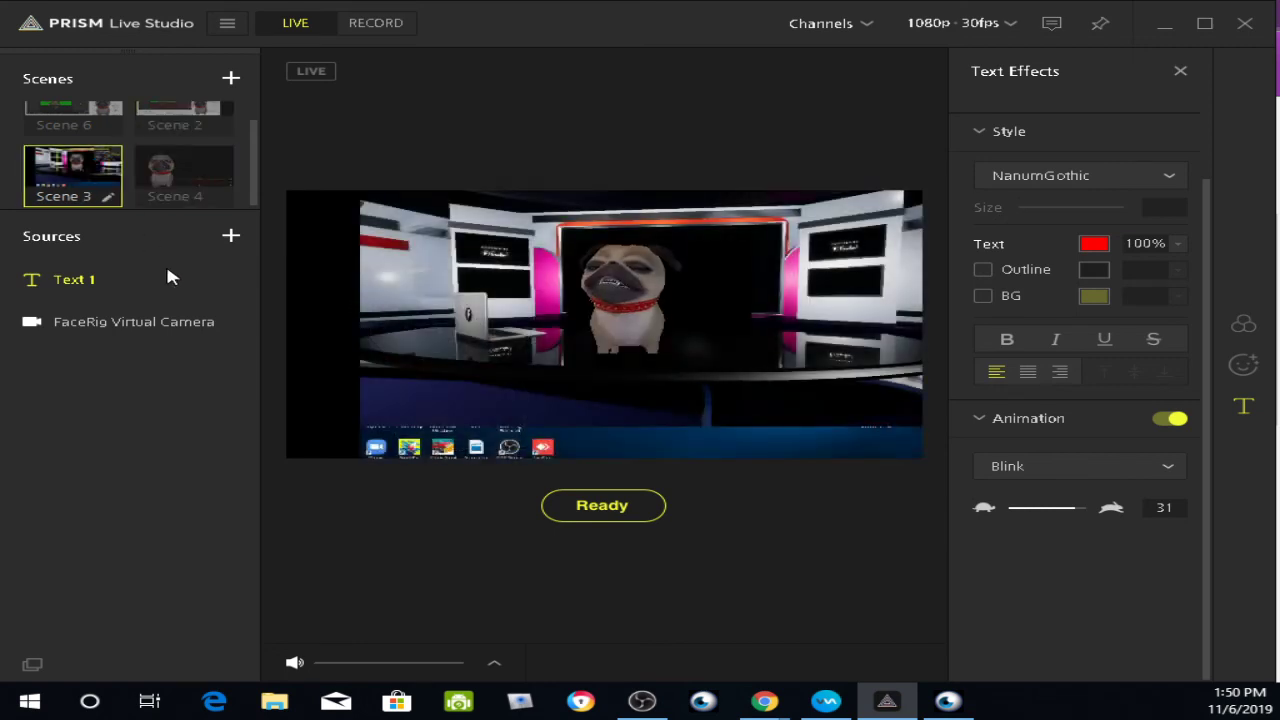
{"action": "scroll", "coordinate": [98, 142], "scroll_direction": "up", "scroll_amount": 2}
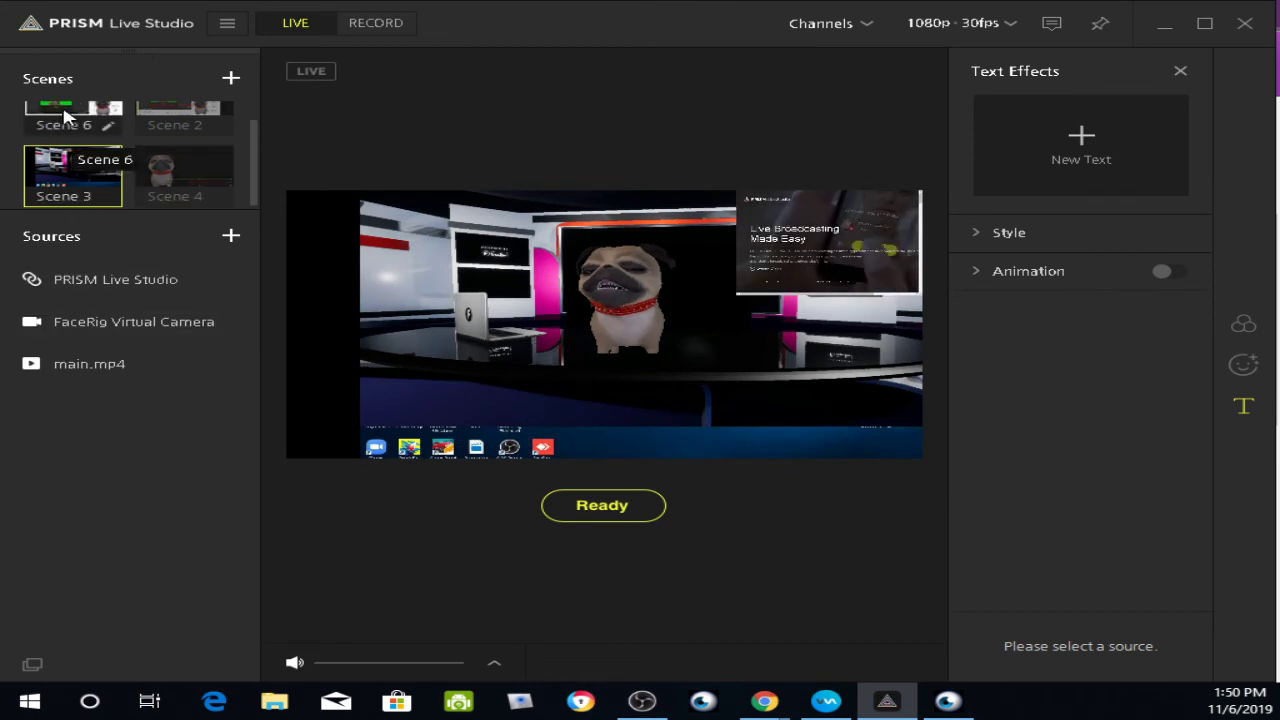
{"action": "left_click", "coordinate": [68, 118]}
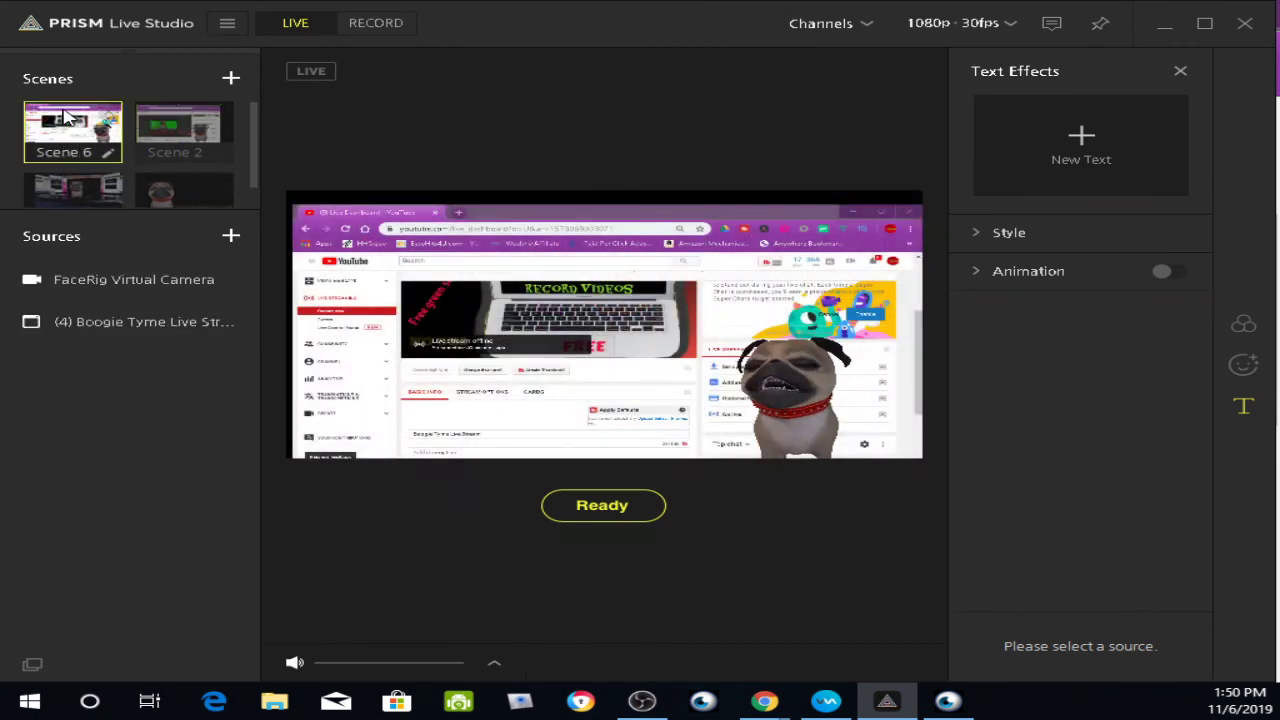
{"action": "left_click", "coordinate": [150, 133]}
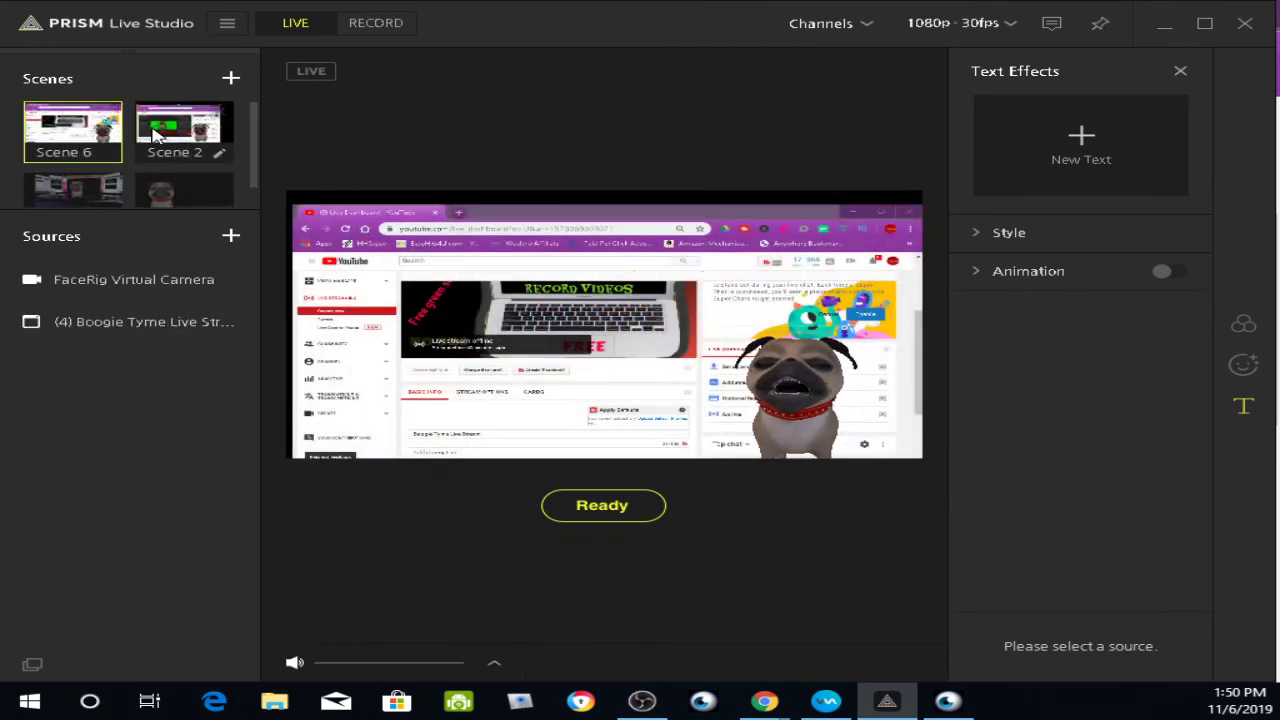
{"action": "left_click", "coordinate": [153, 185]}
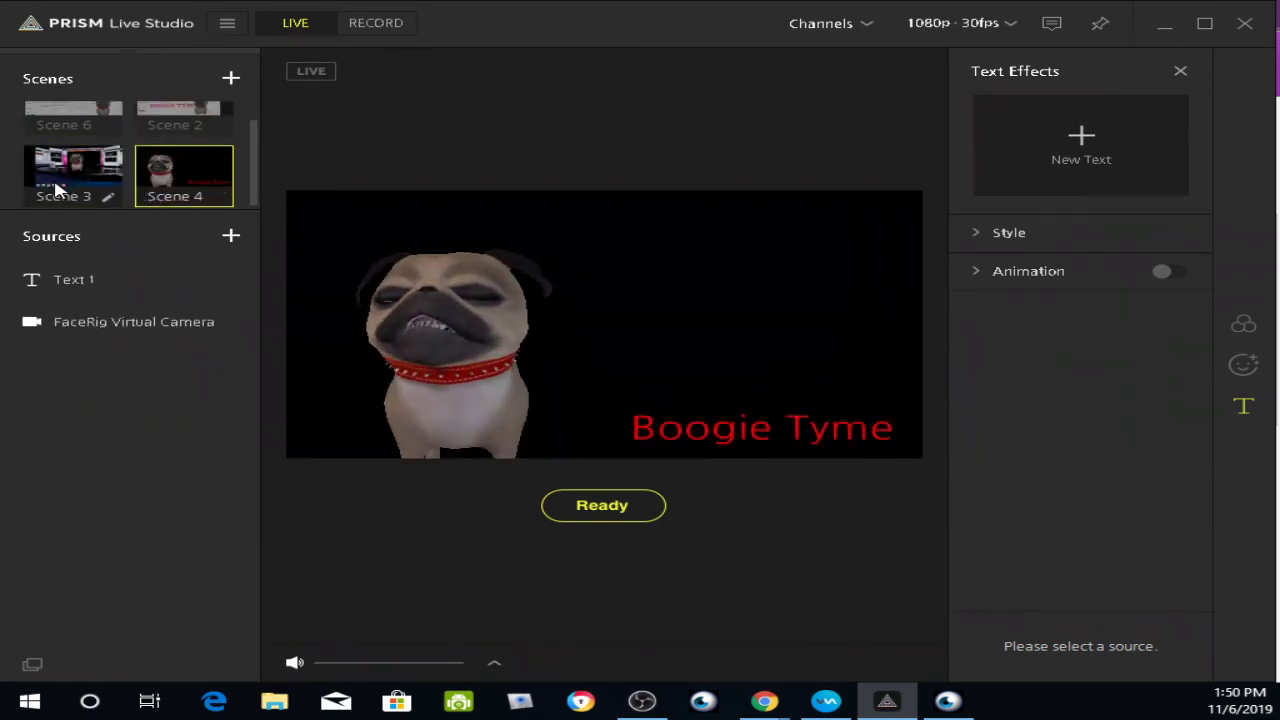
{"action": "left_click", "coordinate": [57, 190]}
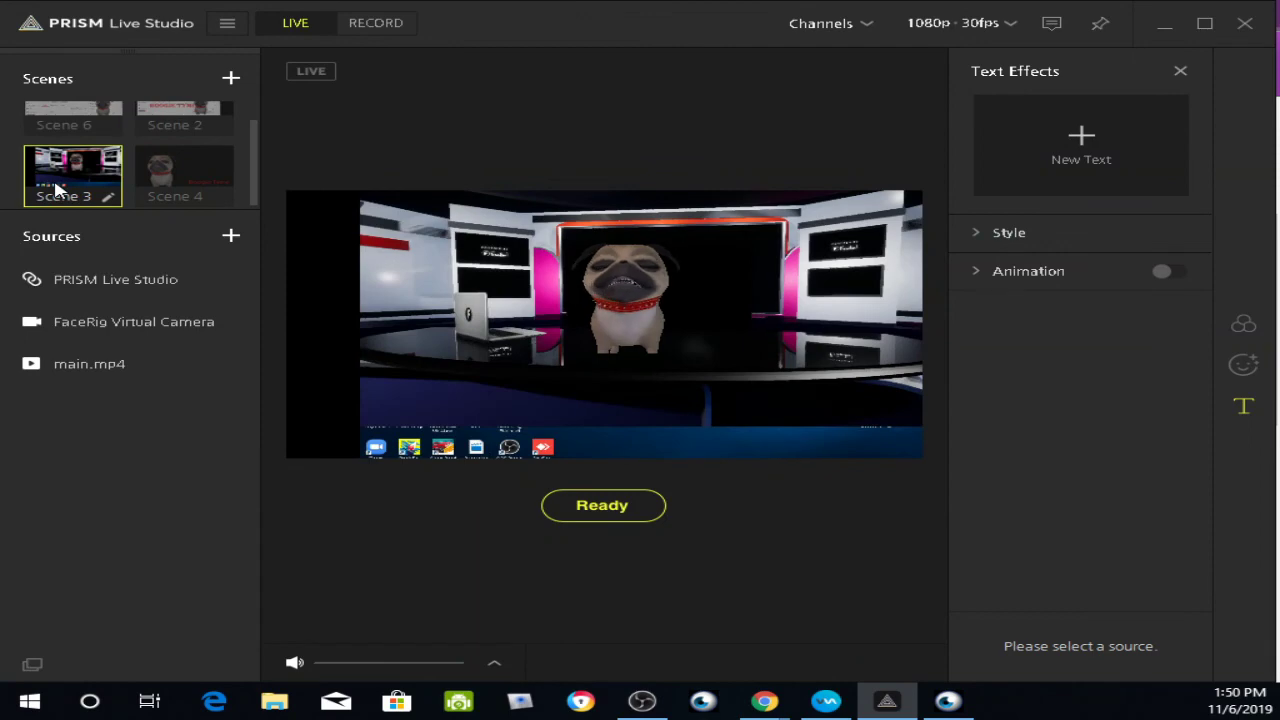
{"action": "left_click", "coordinate": [80, 120]}
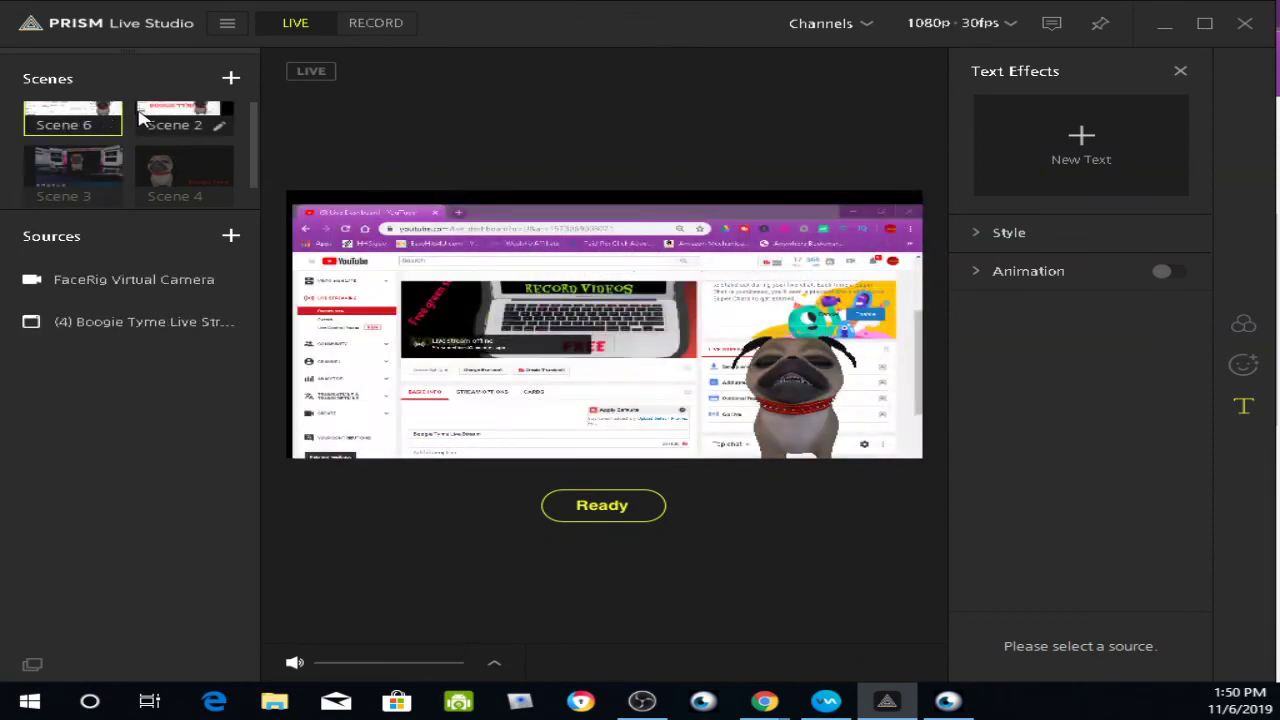
{"action": "left_click", "coordinate": [140, 118]}
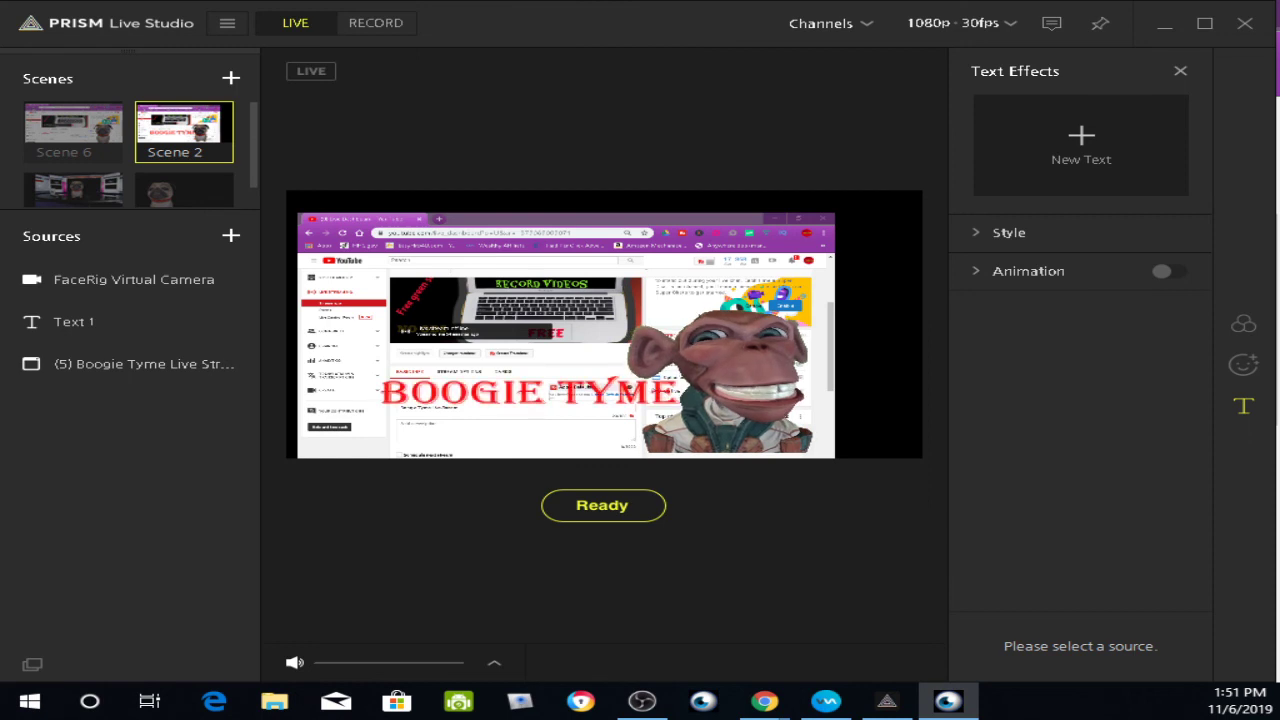
{"action": "key", "text": "alt+Tab"}
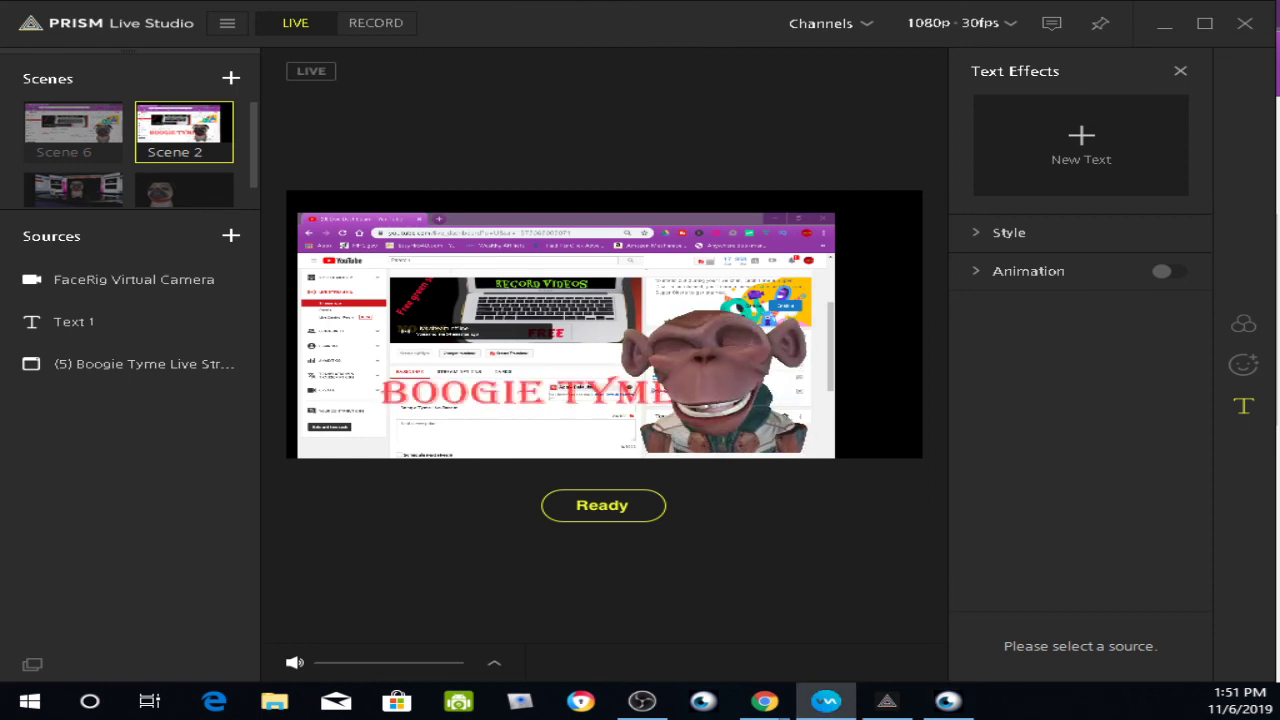